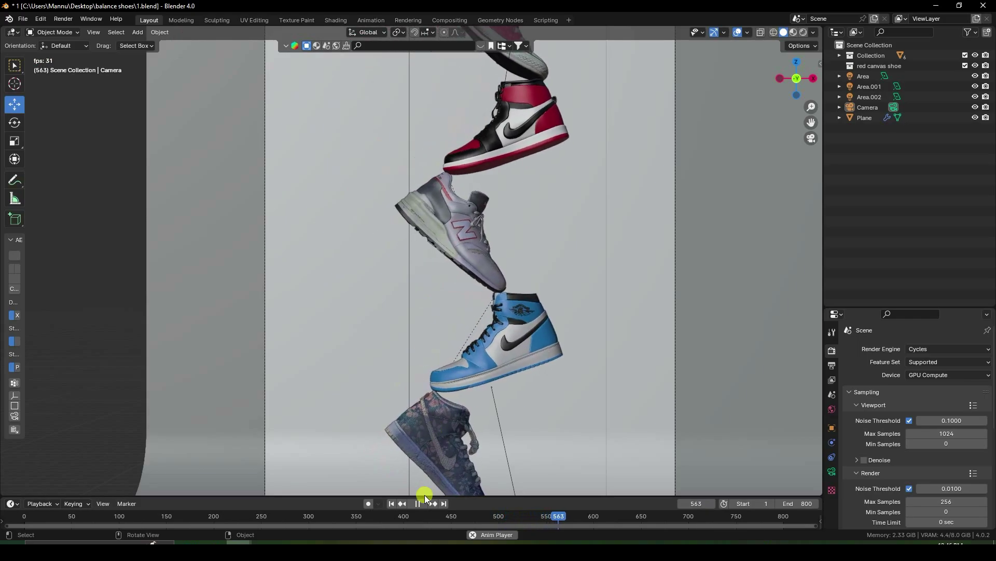
# Stop the animation playback and close the 1.blend project without saving changes
pyautogui.click(418, 503)
pyautogui.click(984, 5)
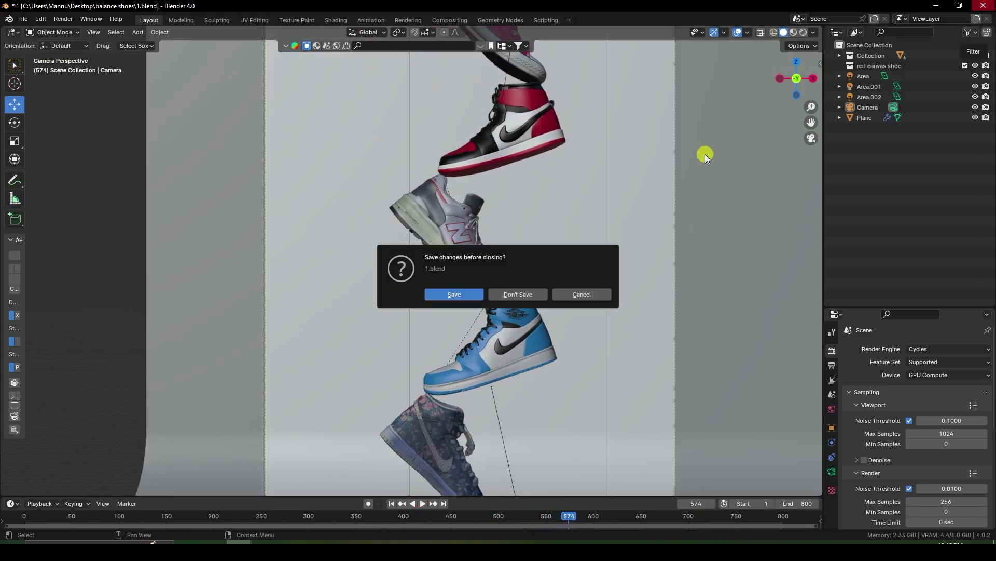
pyautogui.click(522, 293)
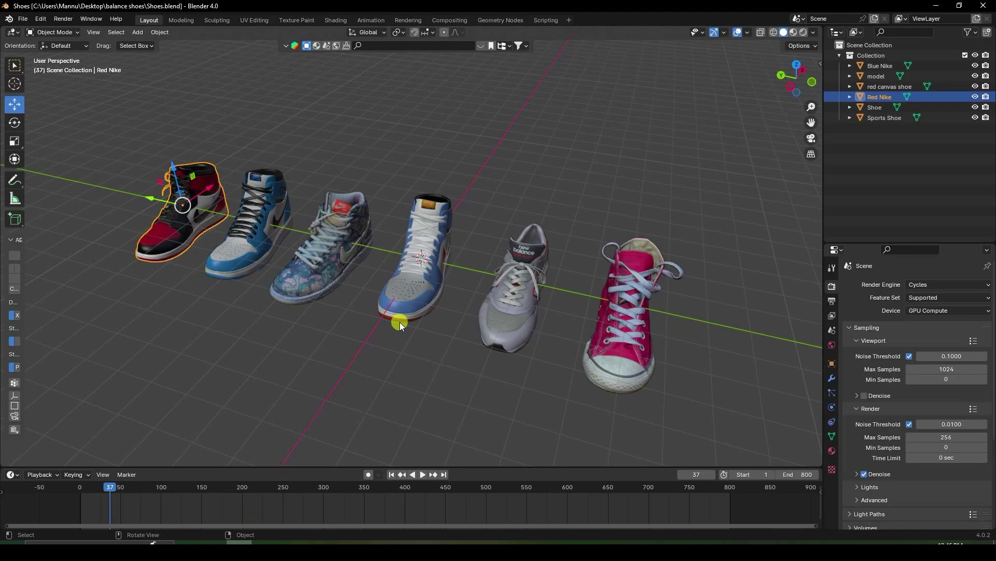
# Activate the Sketchfab add-on in the Shoes.blend scene
pyautogui.scroll(5, 399, 321)
pyautogui.moveTo(397, 315); pyautogui.dragTo(529, 295, button='middle')
pyautogui.scroll(-3, 488, 306)
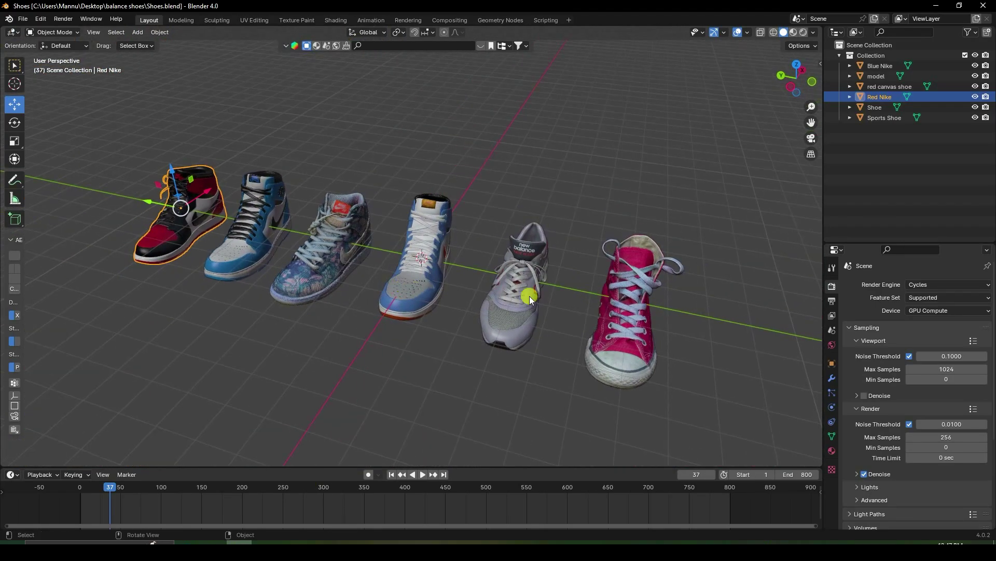
pyautogui.click(820, 66)
pyautogui.click(817, 209)
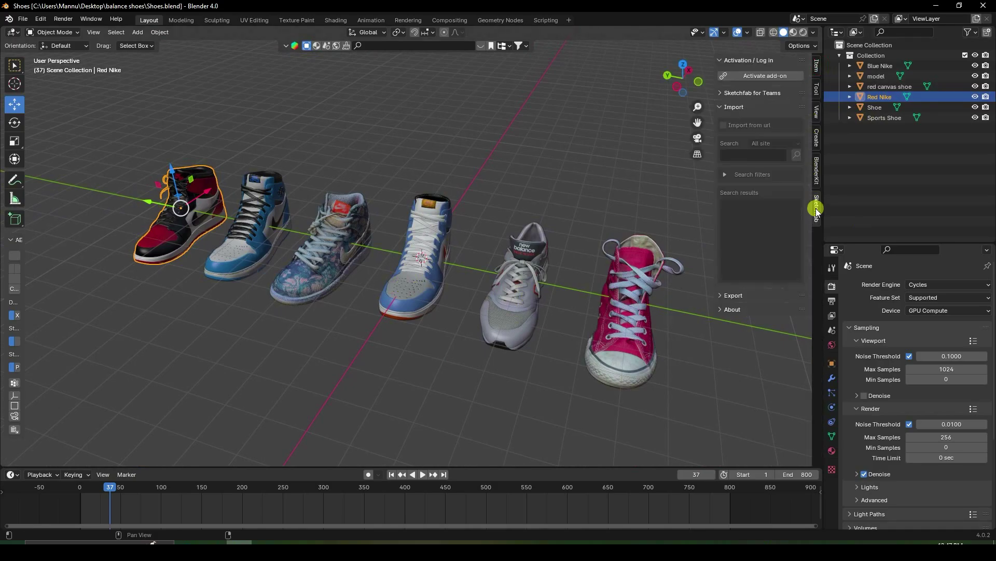
pyautogui.click(779, 77)
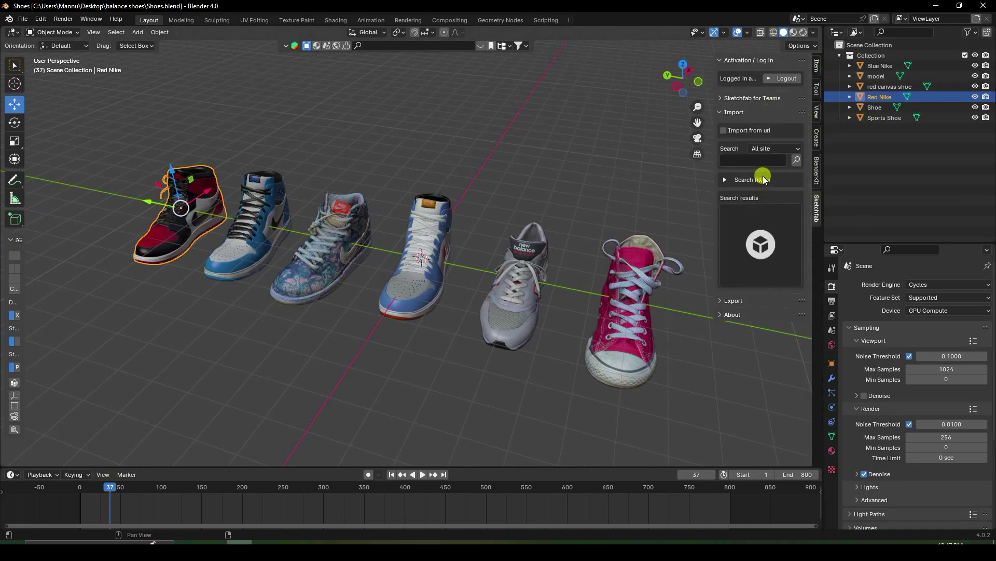
# Search the Sketchfab library across all site for "shoe", look over the thumbnail results and hide the sidebar again
pyautogui.click(745, 161)
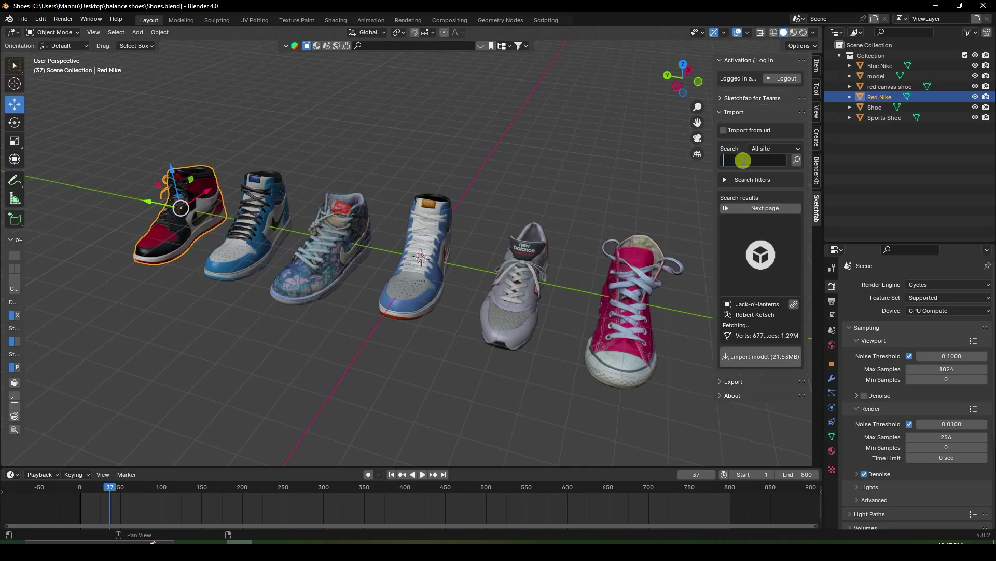
pyautogui.write('sho')
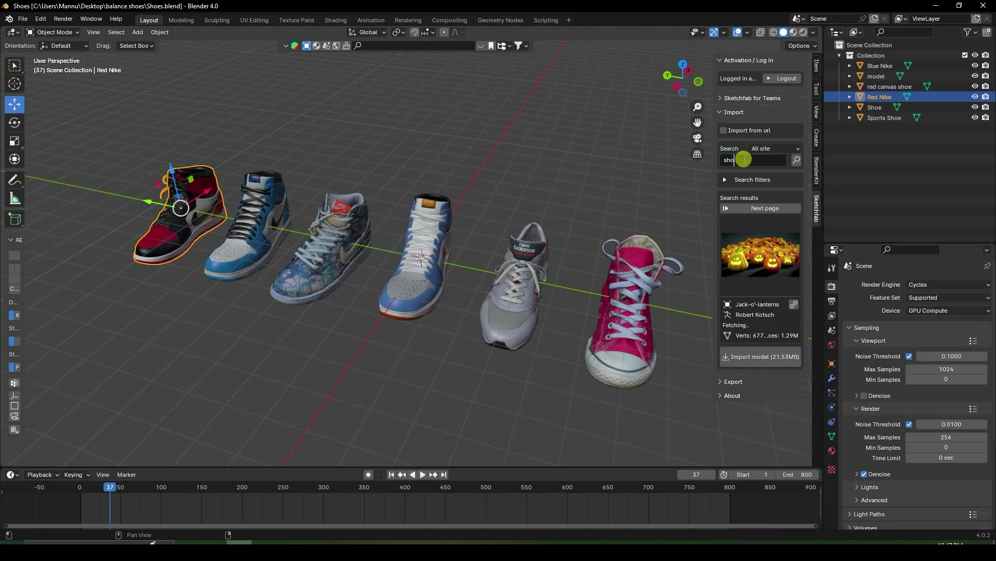
pyautogui.write('e')
pyautogui.click(759, 236)
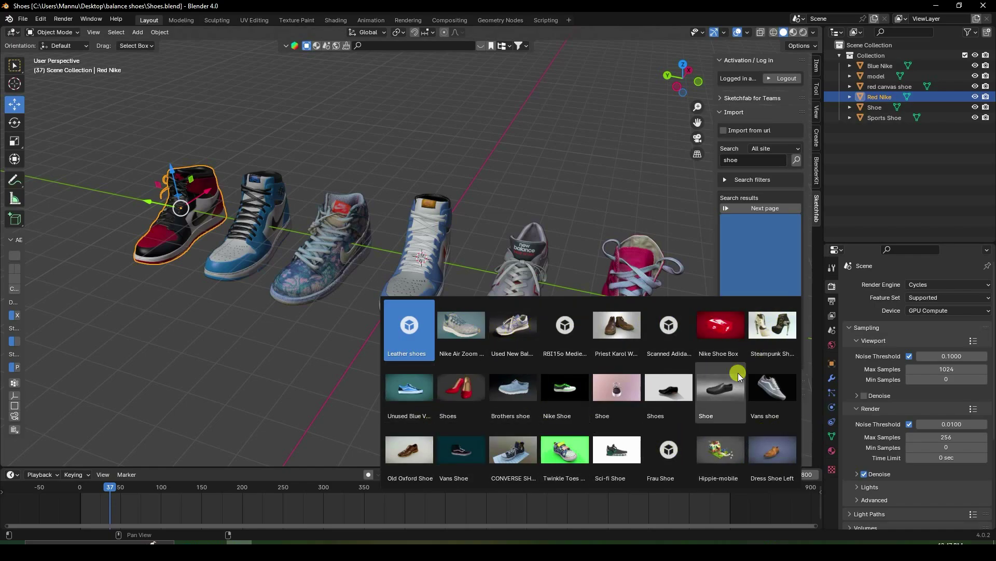
pyautogui.scroll(6, 373, 235)
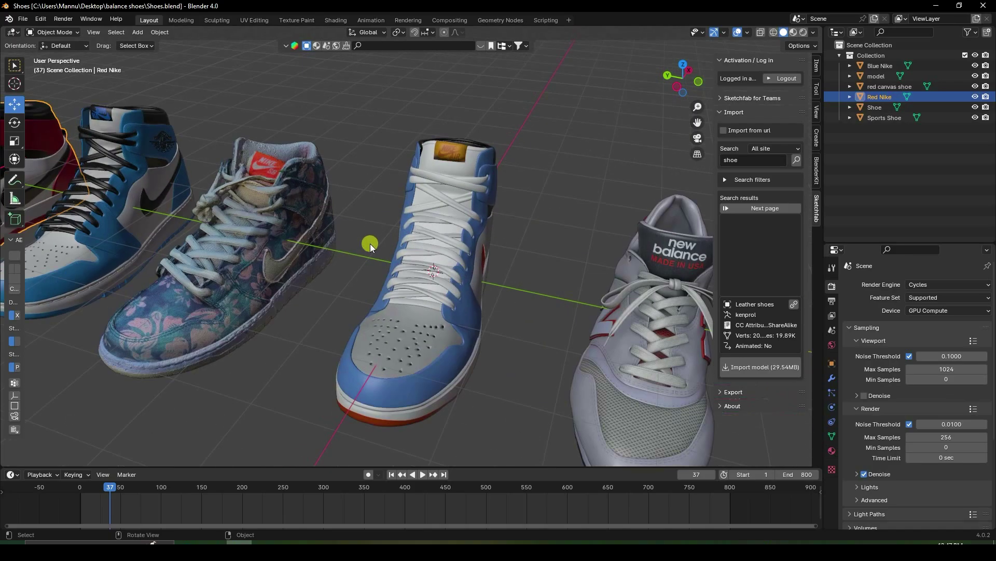
pyautogui.moveTo(373, 269); pyautogui.dragTo(586, 273, button='middle')
pyautogui.scroll(-6, 447, 250)
pyautogui.press('n')
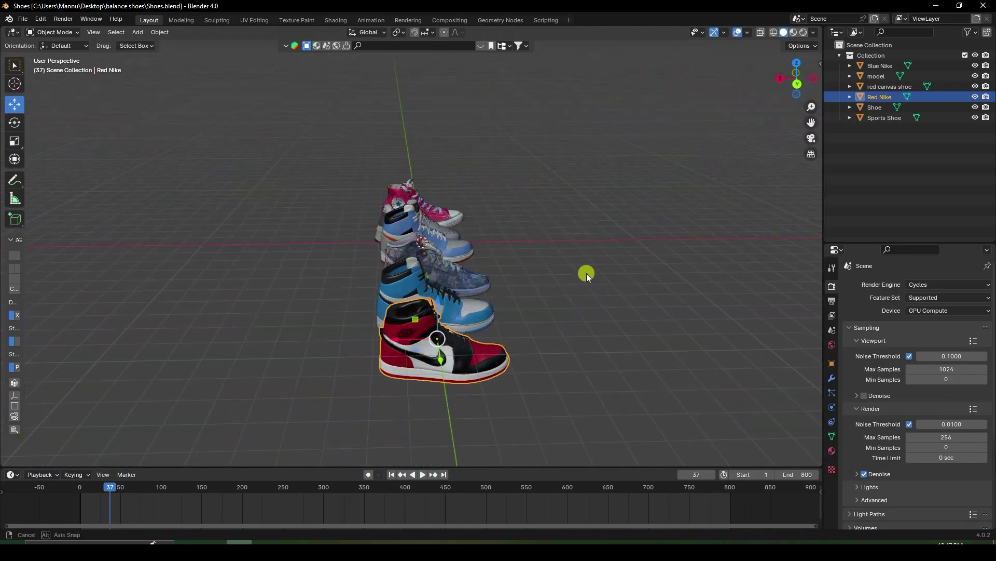
# Select the floral Nike shoe and raise it vertically above the row of other shoes
pyautogui.scroll(3, 587, 273)
pyautogui.click(457, 275)
pyautogui.click(539, 250)
pyautogui.click(453, 273)
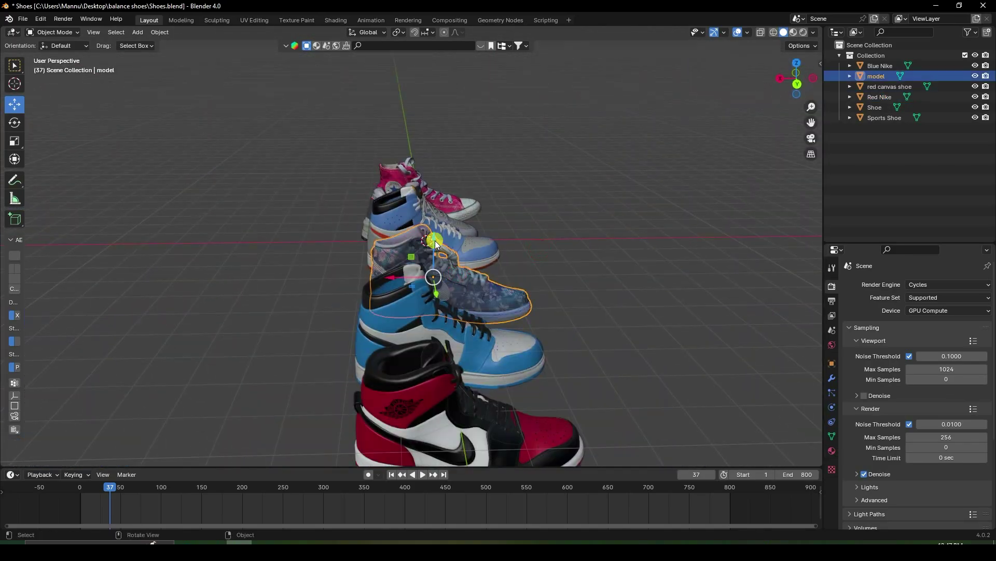
pyautogui.moveTo(435, 244); pyautogui.dragTo(437, 122)
pyautogui.moveTo(437, 122); pyautogui.dragTo(335, 207, button='middle')
pyautogui.moveTo(420, 276); pyautogui.dragTo(389, 251, button='middle')
# Add a camera to the scene and align it to the current view of the shoes
pyautogui.click(138, 32)
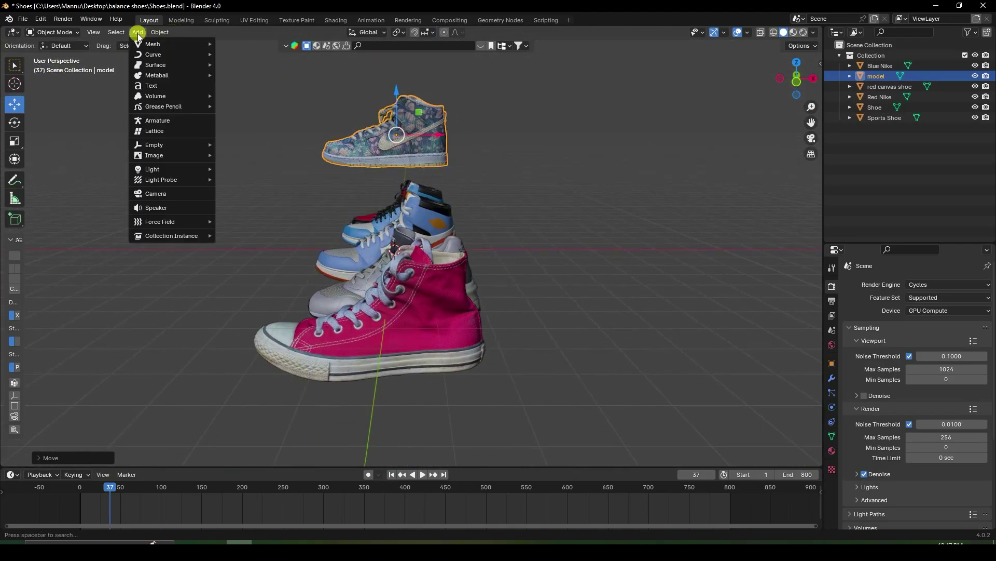
pyautogui.click(160, 194)
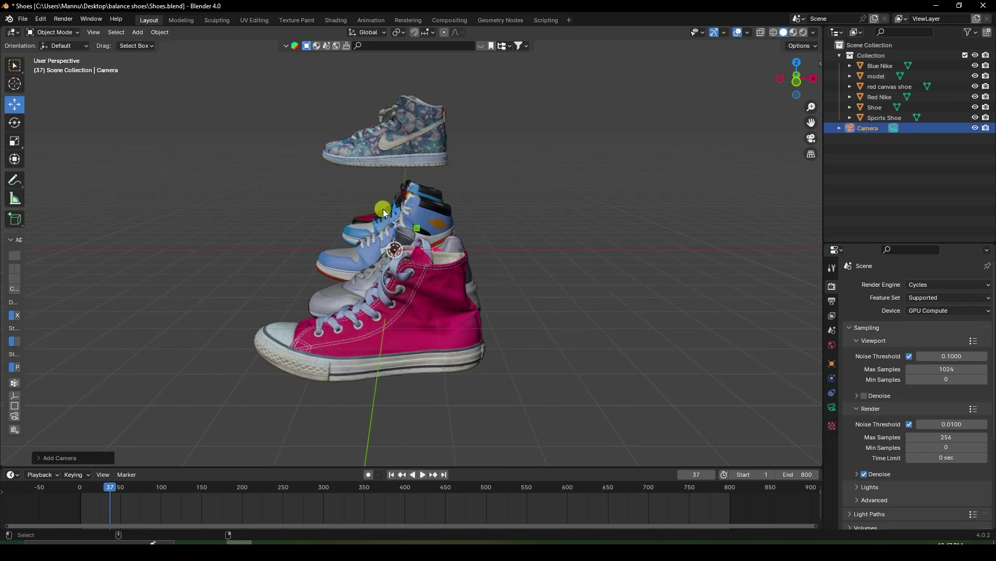
pyautogui.press('ctrl+alt+KP_0')
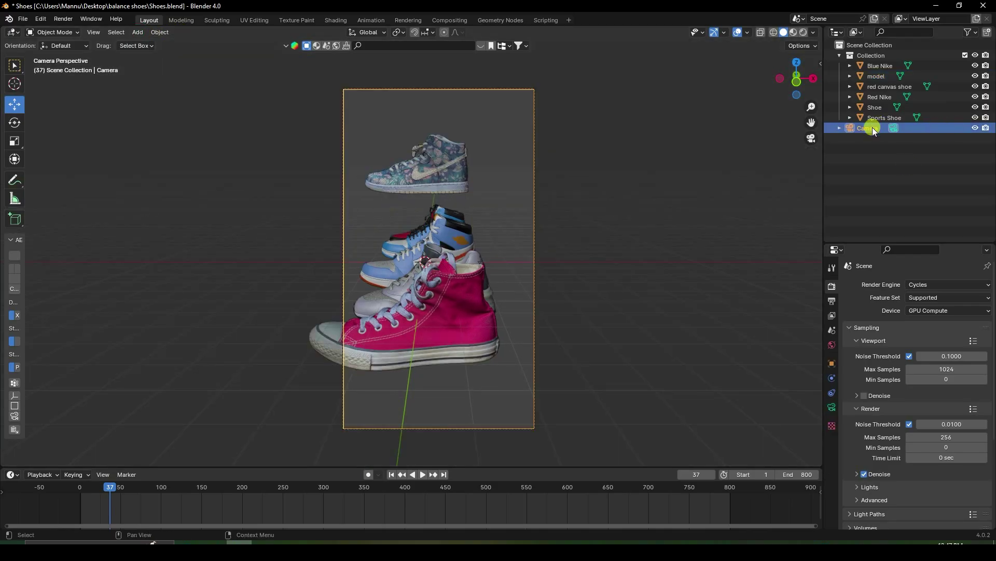
# Create a new collection in the scene and move the camera into it
pyautogui.rightClick(864, 187)
pyautogui.click(861, 187)
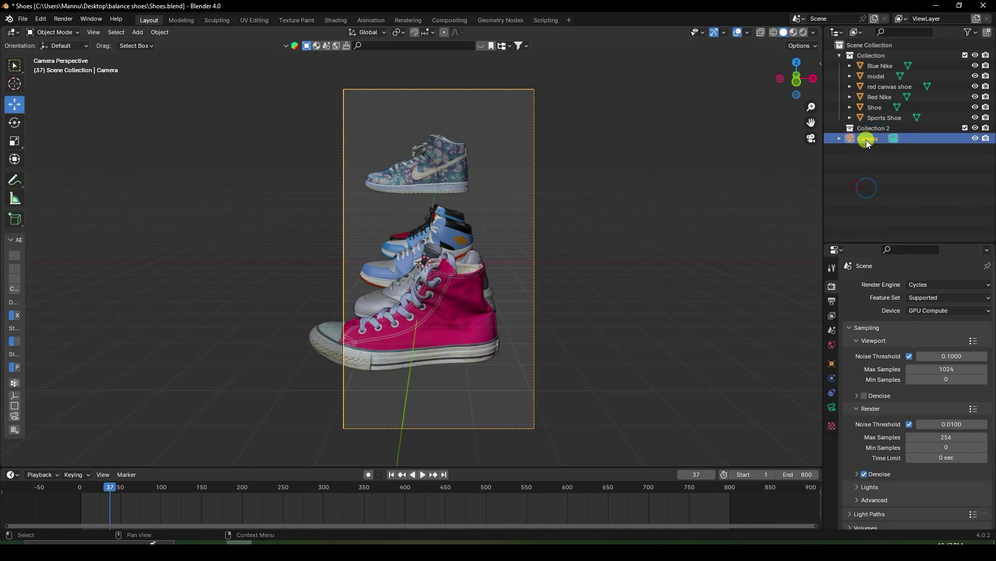
pyautogui.moveTo(868, 141); pyautogui.dragTo(873, 130)
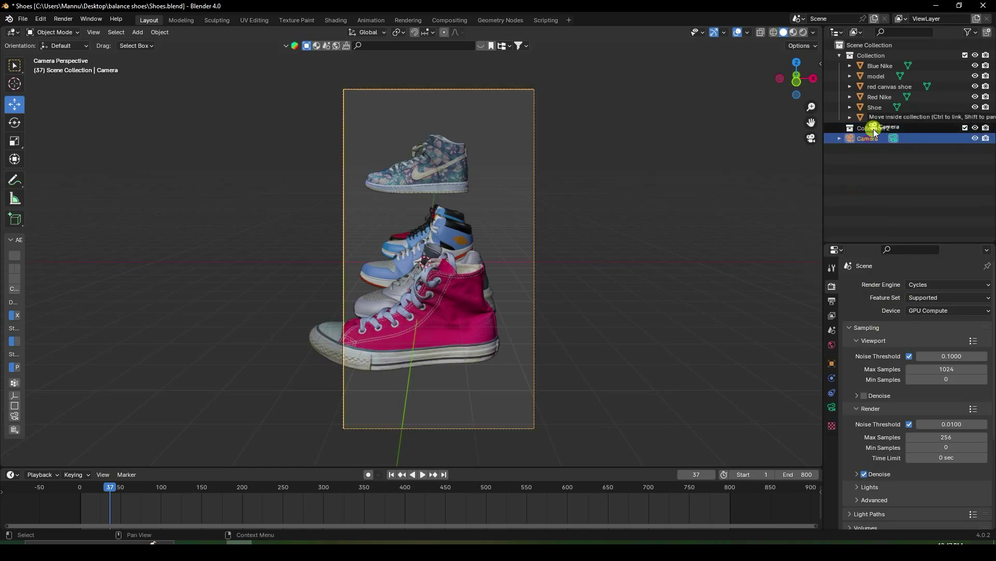
pyautogui.click(877, 138)
# Check the camera's lens settings and the output format's resolution settings
pyautogui.click(868, 367)
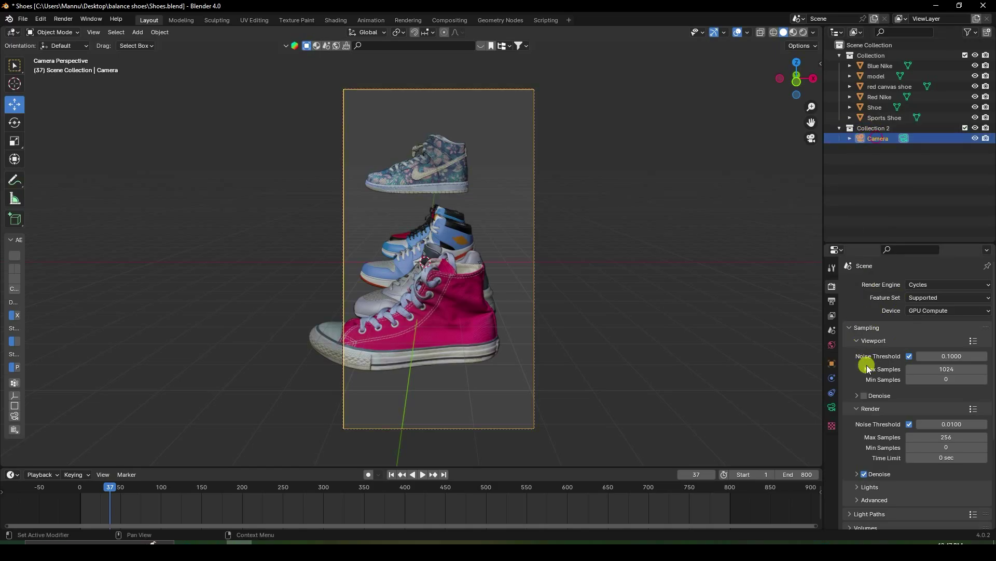
pyautogui.click(833, 407)
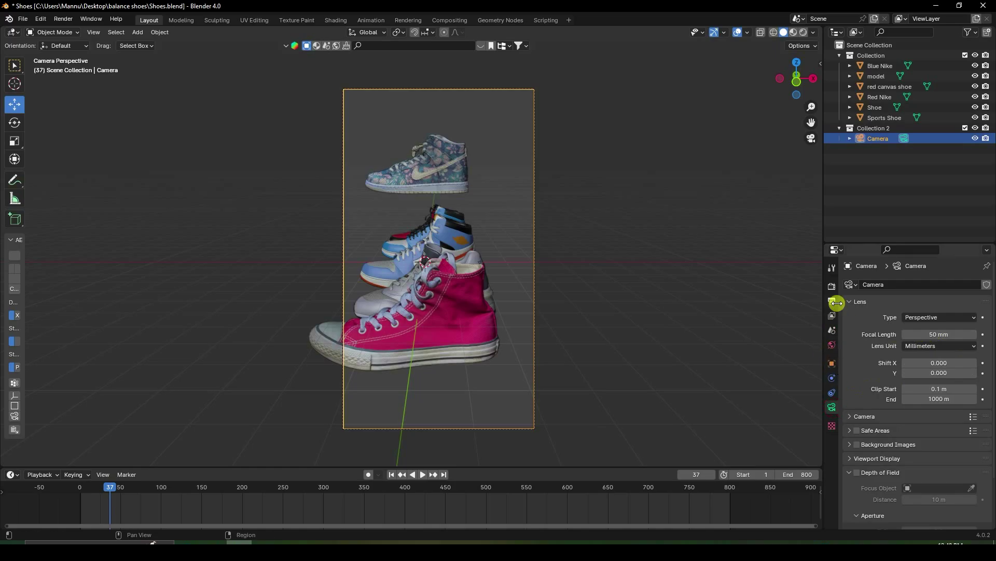
pyautogui.click(832, 287)
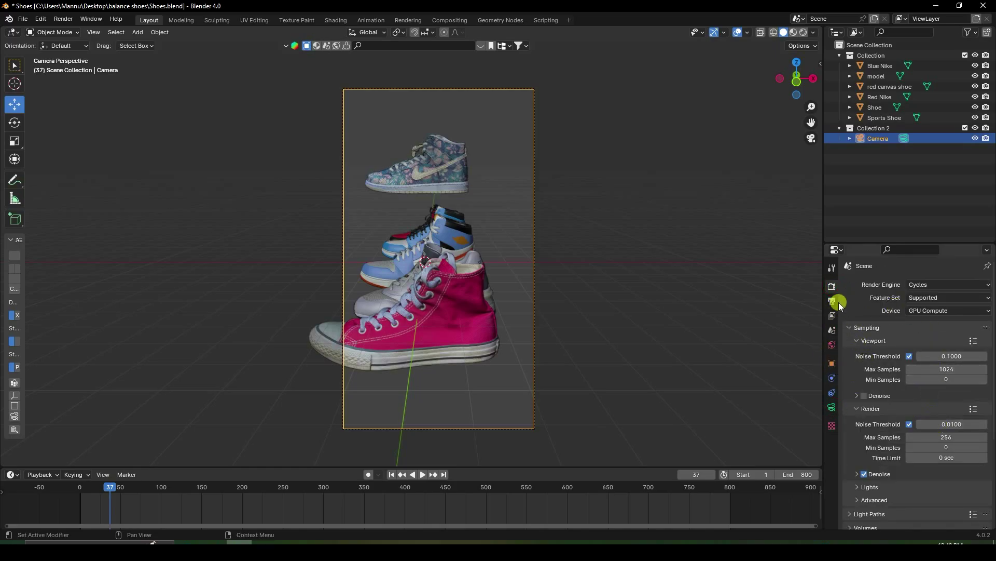
pyautogui.click(839, 302)
pyautogui.click(946, 318)
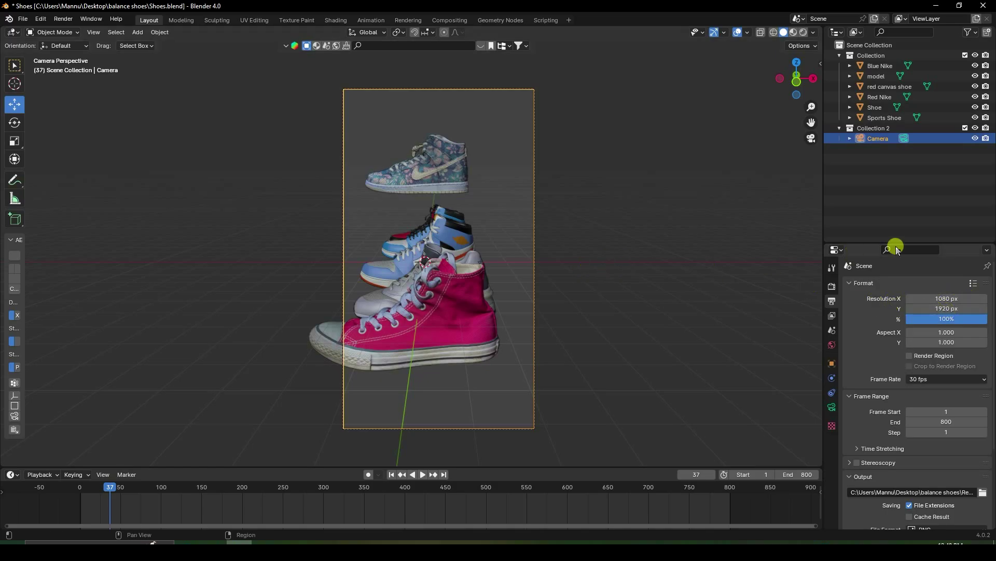
# Move the raised floral shoe along the Y axis so it hovers above the light-blue Nike at the world origin
pyautogui.moveTo(580, 272); pyautogui.dragTo(400, 239, button='middle')
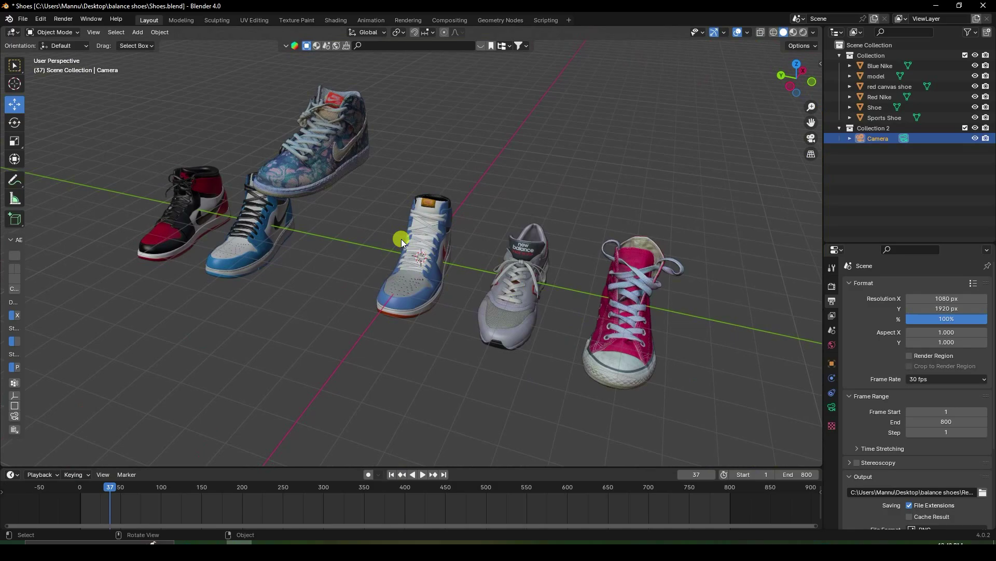
pyautogui.click(308, 145)
pyautogui.moveTo(292, 129); pyautogui.dragTo(387, 157)
pyautogui.moveTo(387, 158); pyautogui.dragTo(410, 289, button='middle')
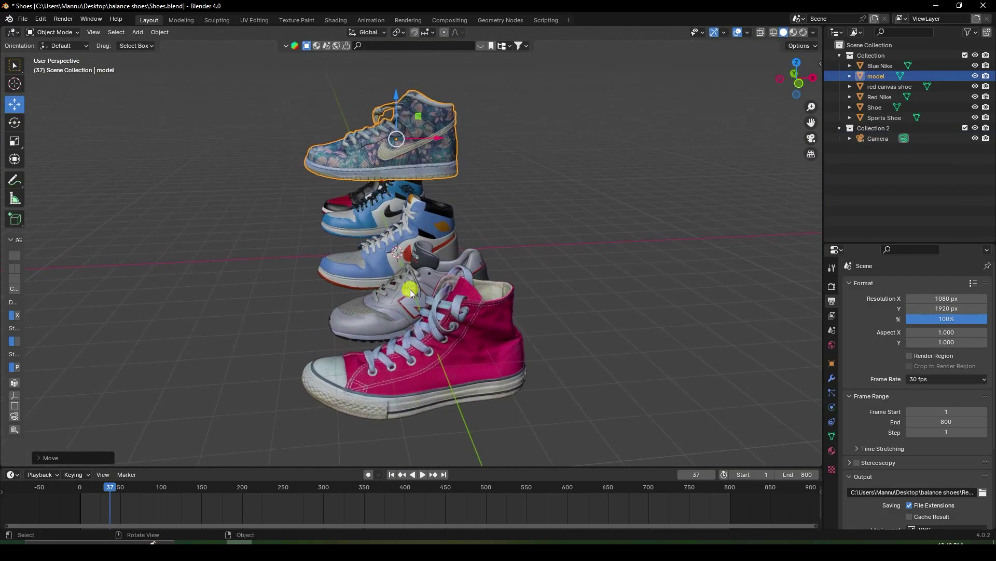
# Hide the sports shoe and the red canvas shoe in the viewport
pyautogui.click(410, 289)
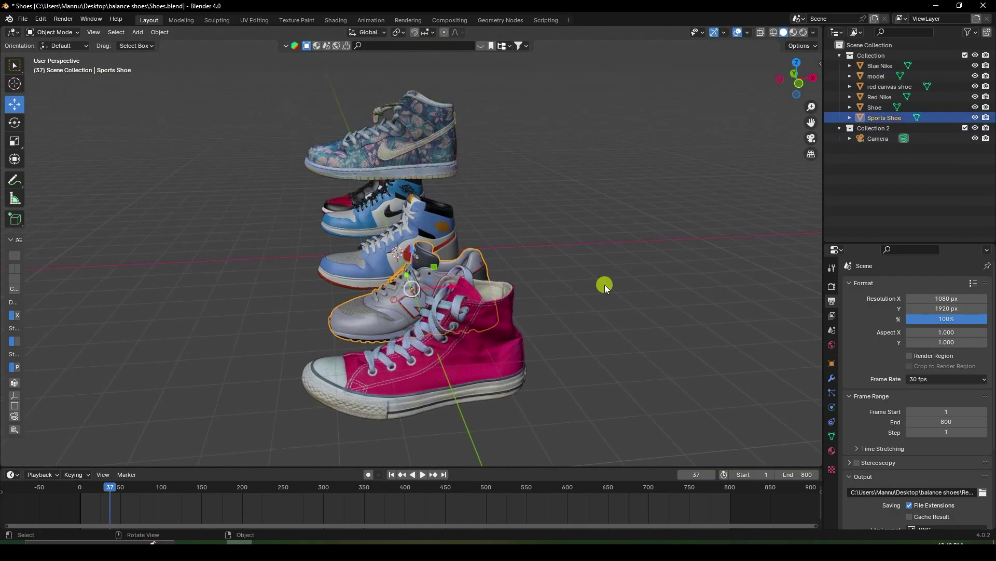
pyautogui.click(976, 117)
pyautogui.click(493, 307)
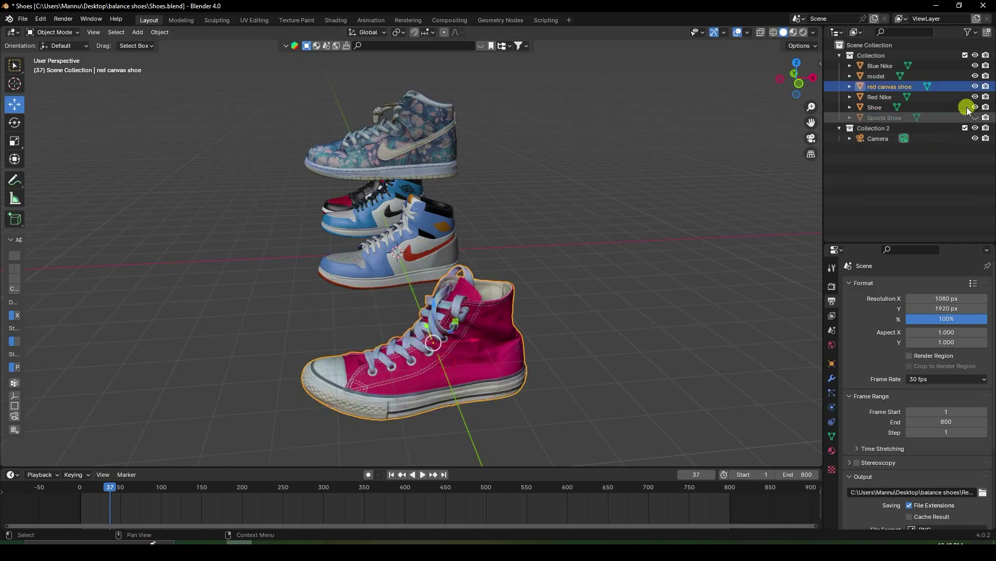
pyautogui.click(975, 86)
# In front orthographic view, turn the floral shoe around to face the opposite direction, setting its Z rotation to 0°
pyautogui.scroll(3, 382, 273)
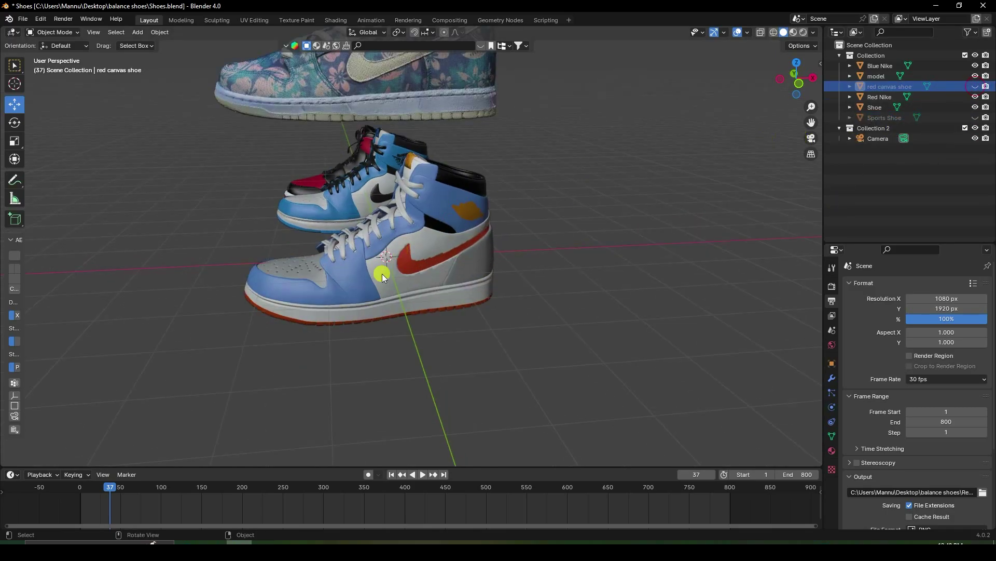
pyautogui.press('KP_0')
pyautogui.press('KP_1')
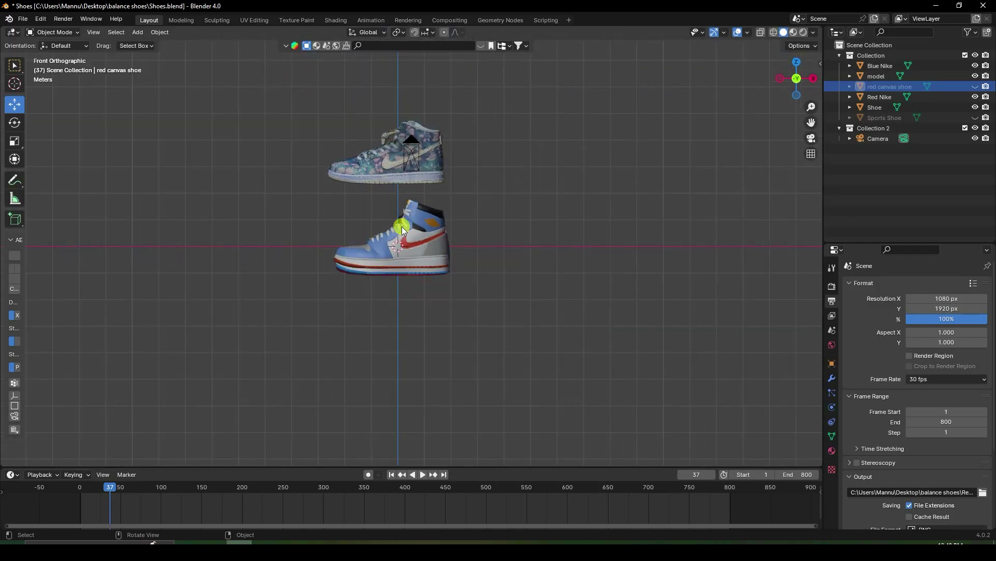
pyautogui.scroll(4, 402, 227)
pyautogui.keyDown('shift'); pyautogui.scroll(5, 415, 188); pyautogui.keyUp('shift')
pyautogui.click(303, 233)
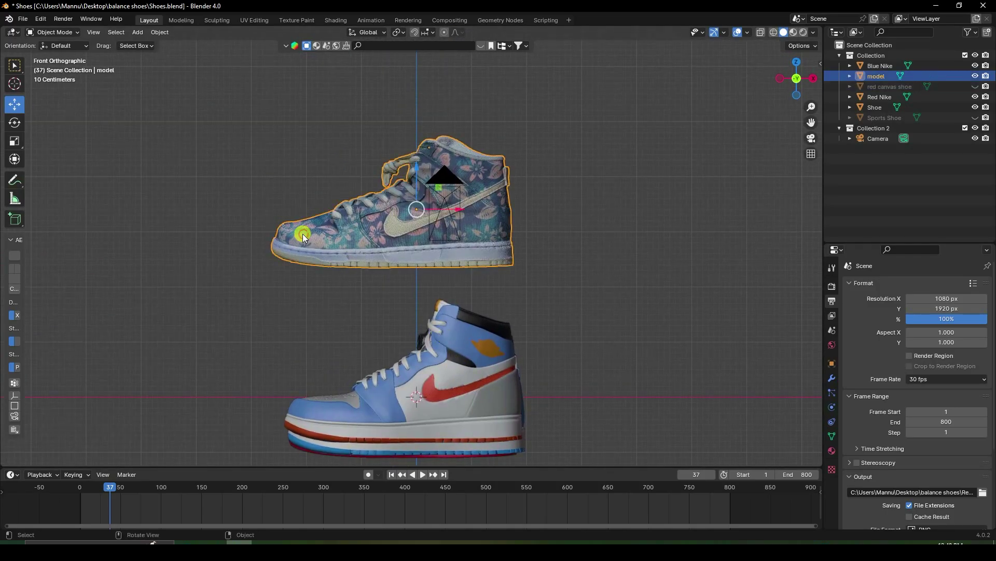
pyautogui.click(14, 123)
pyautogui.moveTo(393, 212); pyautogui.dragTo(428, 213)
pyautogui.click(832, 364)
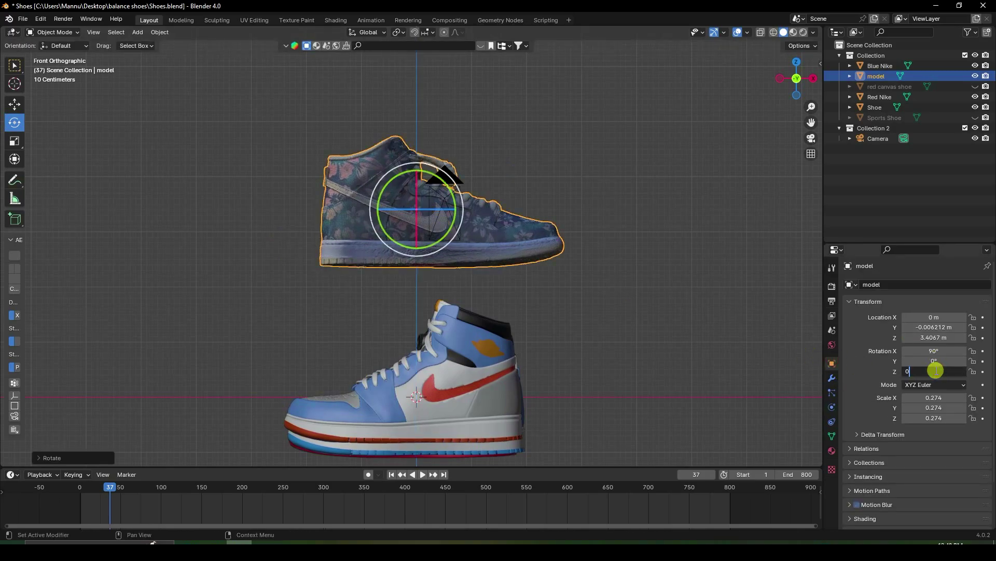
pyautogui.click(936, 370)
pyautogui.write('0')
pyautogui.press('Return')
# Shift the floral shoe over the light-blue Nike's collar and tilt it toe-up by about 15° around the Y axis
pyautogui.click(14, 104)
pyautogui.click(395, 213)
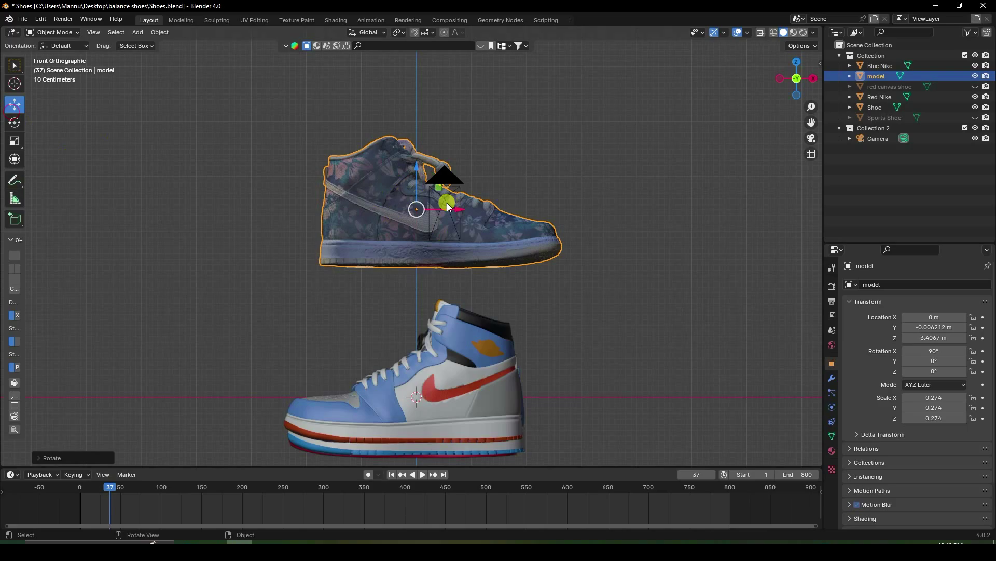
pyautogui.moveTo(448, 206); pyautogui.dragTo(488, 229)
pyautogui.click(14, 122)
pyautogui.click(14, 104)
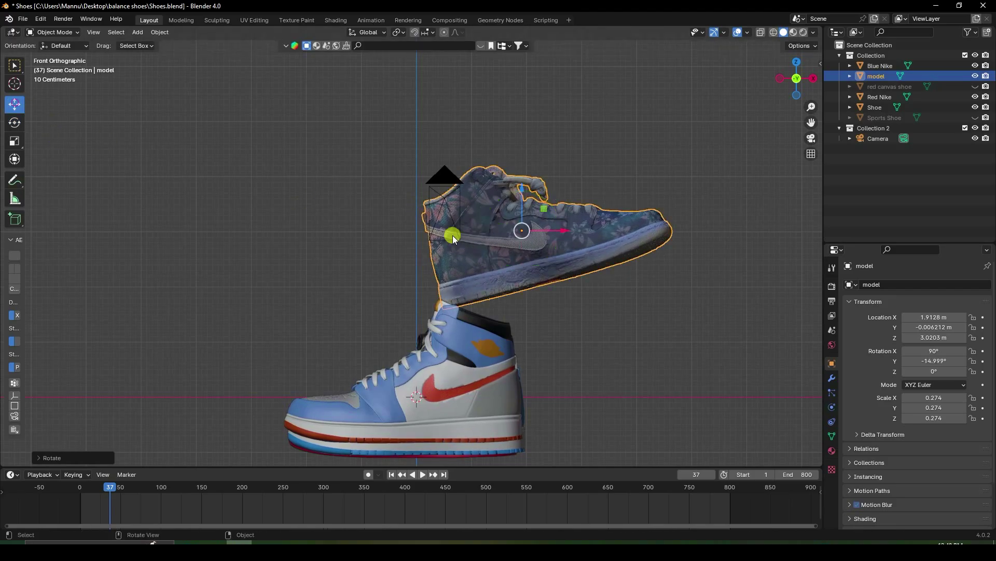
# Rest the floral shoe's heel on the light-blue Nike's tongue at about X 1.689 m, Z 3.162 m, and inspect the contact from behind
pyautogui.scroll(3, 452, 235)
pyautogui.moveTo(596, 178); pyautogui.dragTo(597, 154)
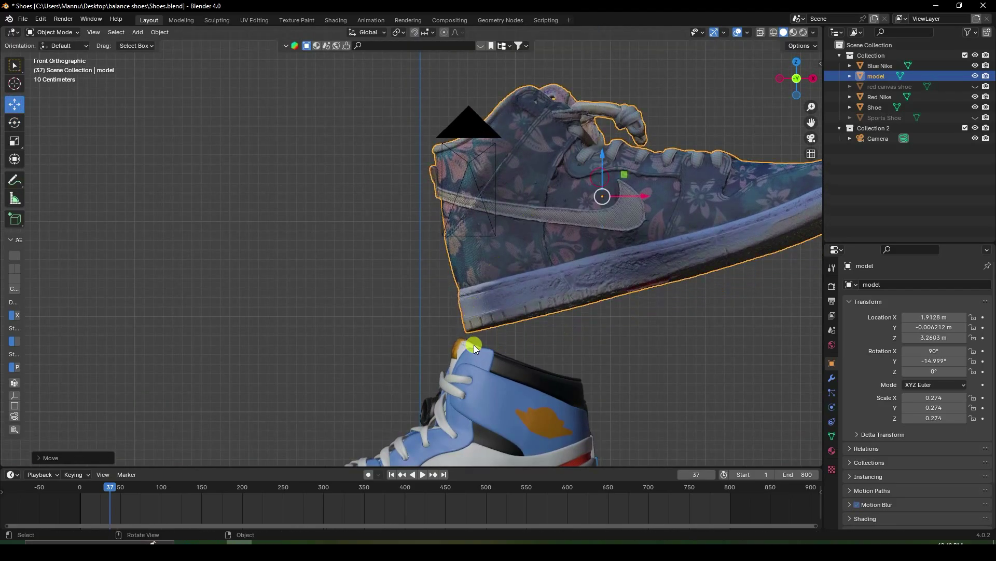
pyautogui.scroll(2, 482, 360)
pyautogui.keyDown('shift'); pyautogui.moveTo(594, 276); pyautogui.dragTo(480, 247, button='middle'); pyautogui.keyUp('shift')
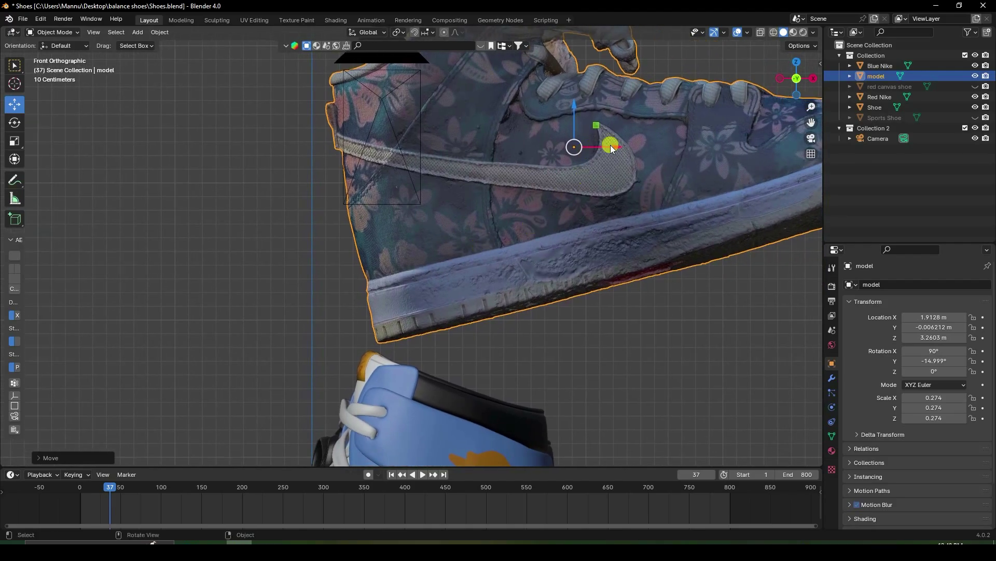
pyautogui.moveTo(610, 147); pyautogui.dragTo(580, 152)
pyautogui.moveTo(542, 107); pyautogui.dragTo(546, 120)
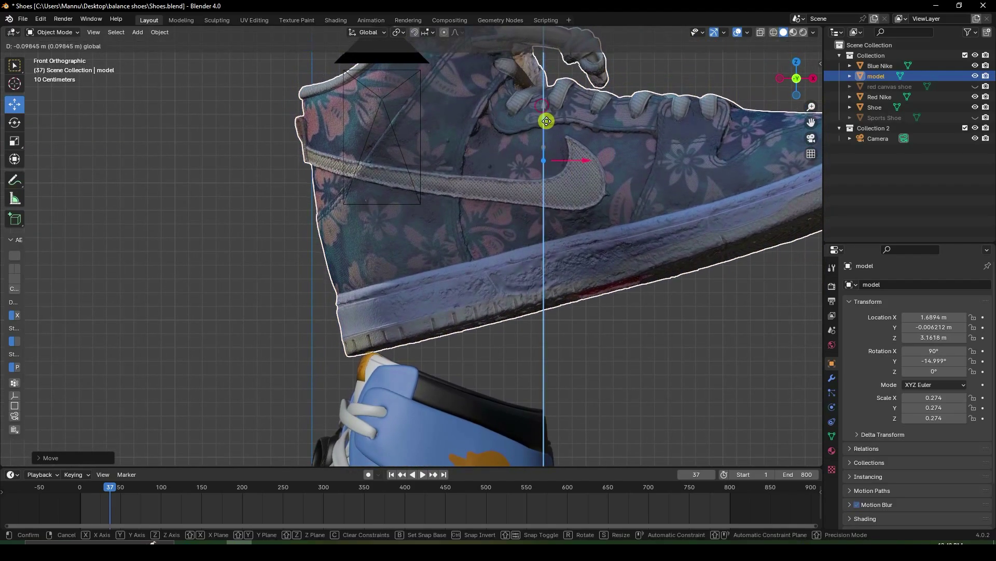
pyautogui.click(631, 372)
pyautogui.scroll(2, 472, 371)
pyautogui.moveTo(432, 369); pyautogui.dragTo(524, 349, button='middle')
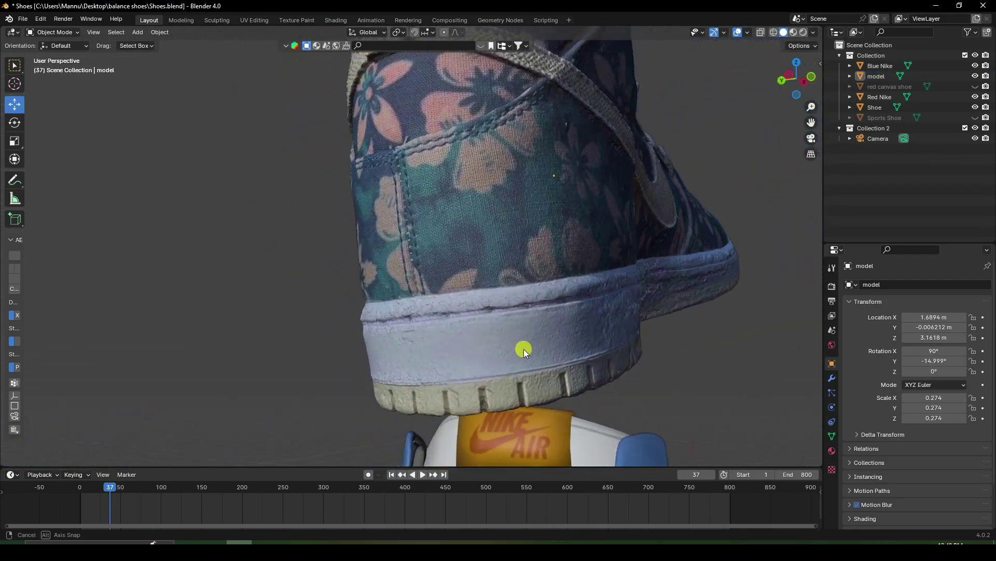
pyautogui.scroll(-8, 545, 347)
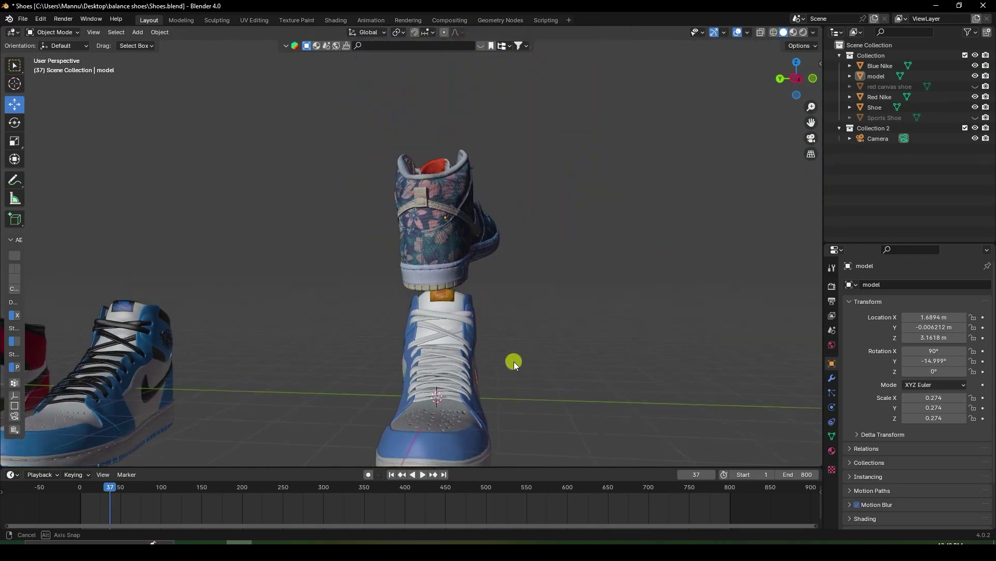
# In right orthographic view, turn the floral shoe to a Z rotation of 12° and check its alignment over the light-blue Nike
pyautogui.click(451, 273)
pyautogui.moveTo(451, 272); pyautogui.dragTo(457, 319, button='middle')
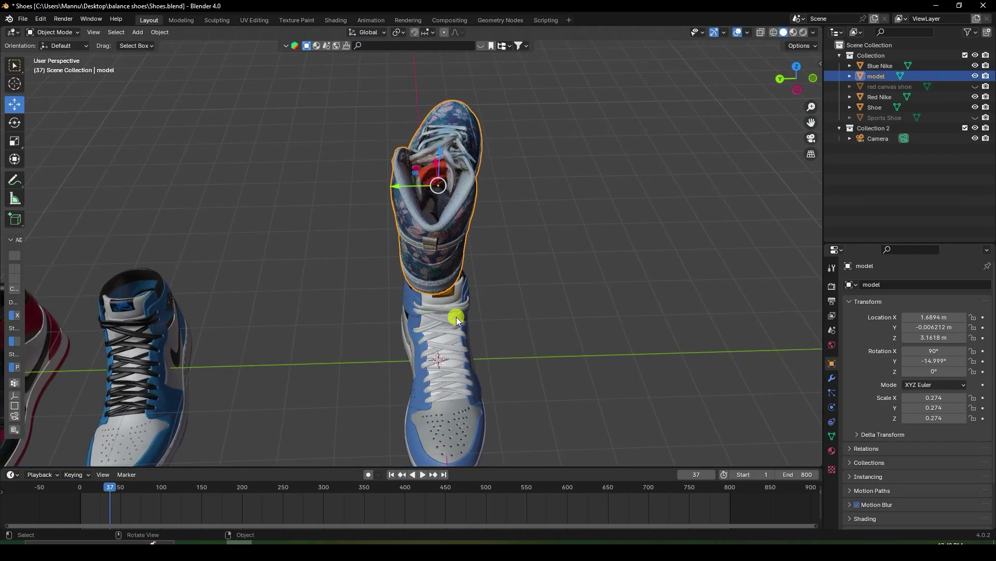
pyautogui.press('KP_1')
pyautogui.press('KP_3')
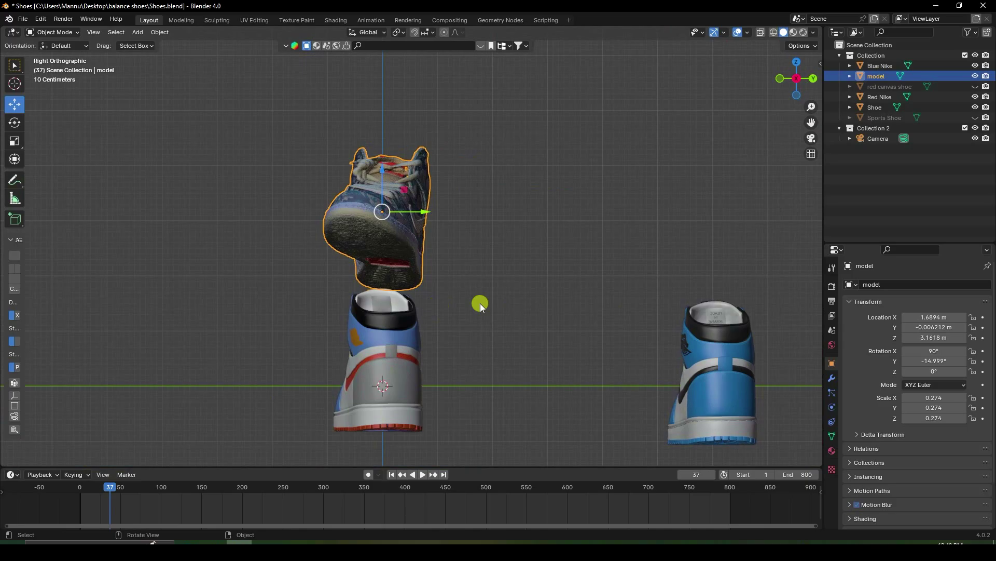
pyautogui.moveTo(927, 361); pyautogui.dragTo(136, 361)
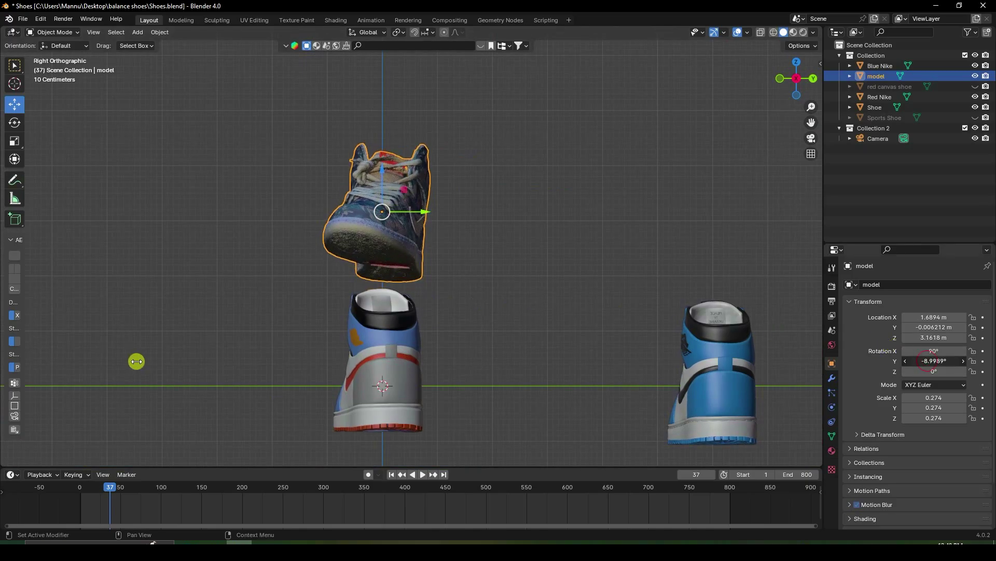
pyautogui.moveTo(938, 366); pyautogui.dragTo(143, 371)
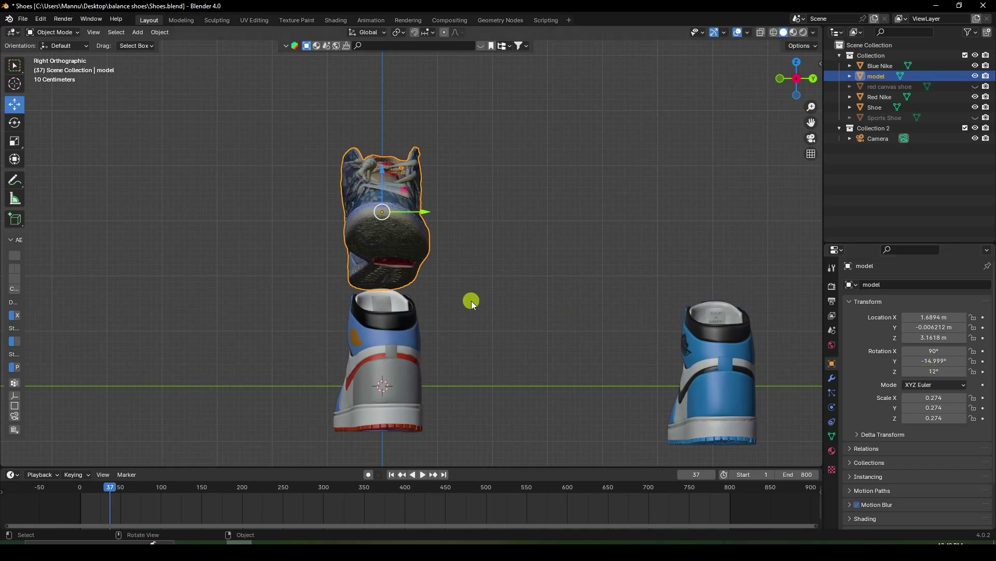
pyautogui.moveTo(472, 297); pyautogui.dragTo(426, 294, button='middle')
pyautogui.click(538, 301)
# Move the blue Nike into line with the stack and raise it above the floral shoe to about Z 5.58 m
pyautogui.scroll(-6, 535, 302)
pyautogui.click(358, 227)
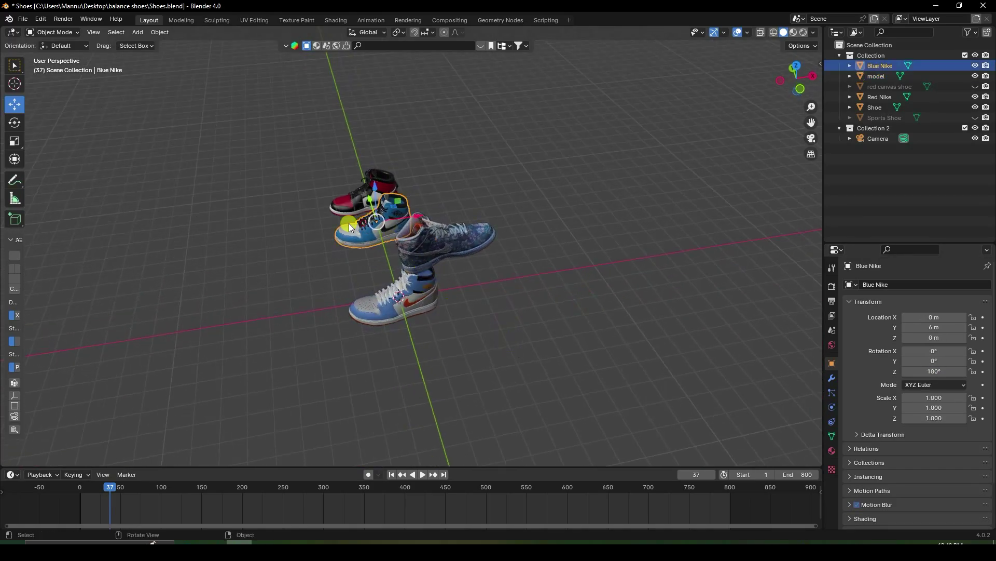
pyautogui.moveTo(376, 213); pyautogui.dragTo(381, 136)
pyautogui.press('KP_0')
pyautogui.press('KP_1')
pyautogui.scroll(5, 400, 138)
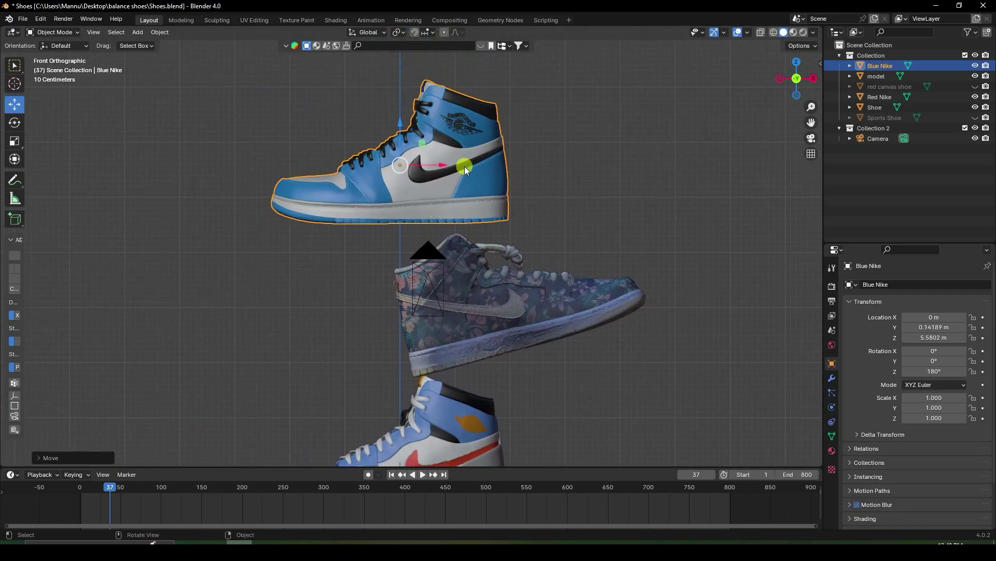
# Shift the blue Nike along X to about -2 m and tilt it toe-up by about 24.6° around the Y axis
pyautogui.moveTo(465, 166); pyautogui.dragTo(355, 167)
pyautogui.click(14, 122)
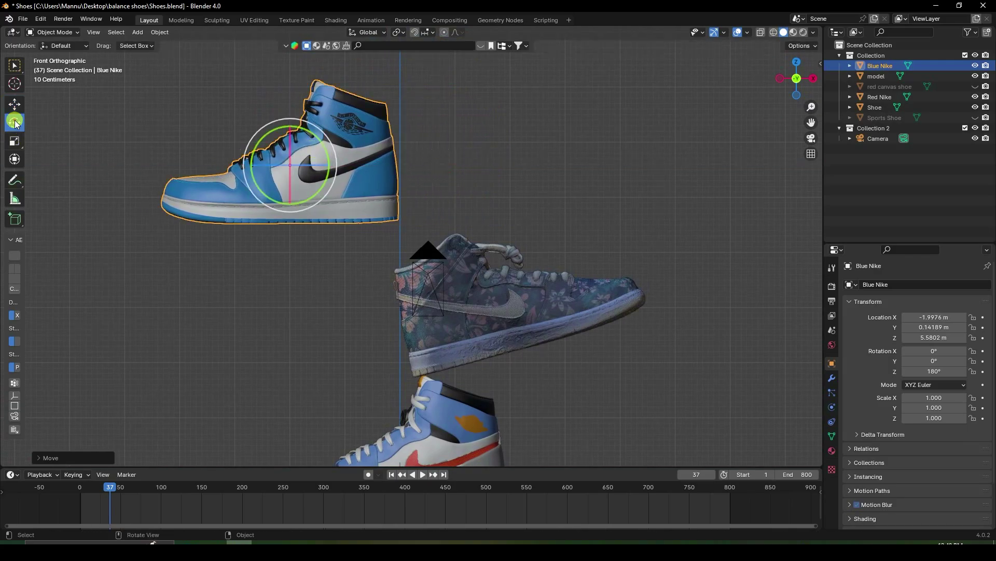
pyautogui.moveTo(313, 141); pyautogui.dragTo(329, 157)
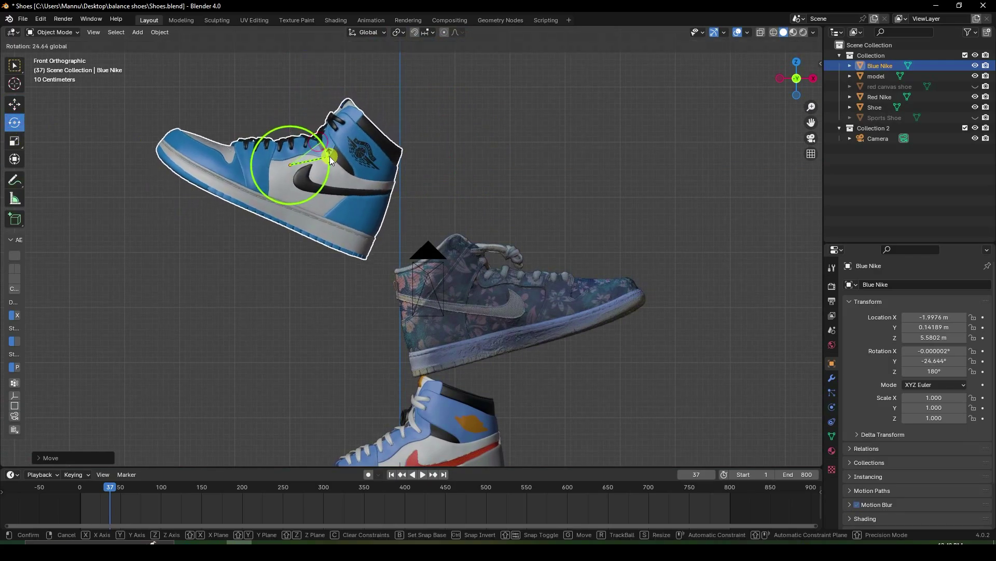
# Rest the blue Nike's heel on the floral shoe's collar at about X -1.307 m, Y -0.167 m, Z 5.396 m
pyautogui.click(15, 104)
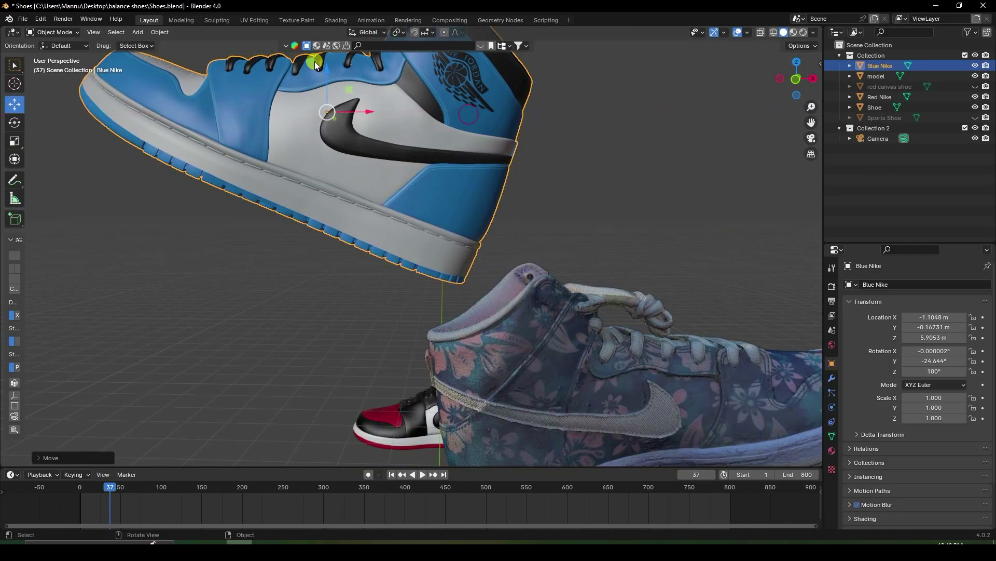
pyautogui.moveTo(327, 70); pyautogui.dragTo(331, 119)
pyautogui.click(600, 128)
pyautogui.press('KP_1')
pyautogui.click(415, 182)
pyautogui.moveTo(369, 150); pyautogui.dragTo(350, 150)
pyautogui.moveTo(315, 114); pyautogui.dragTo(315, 129)
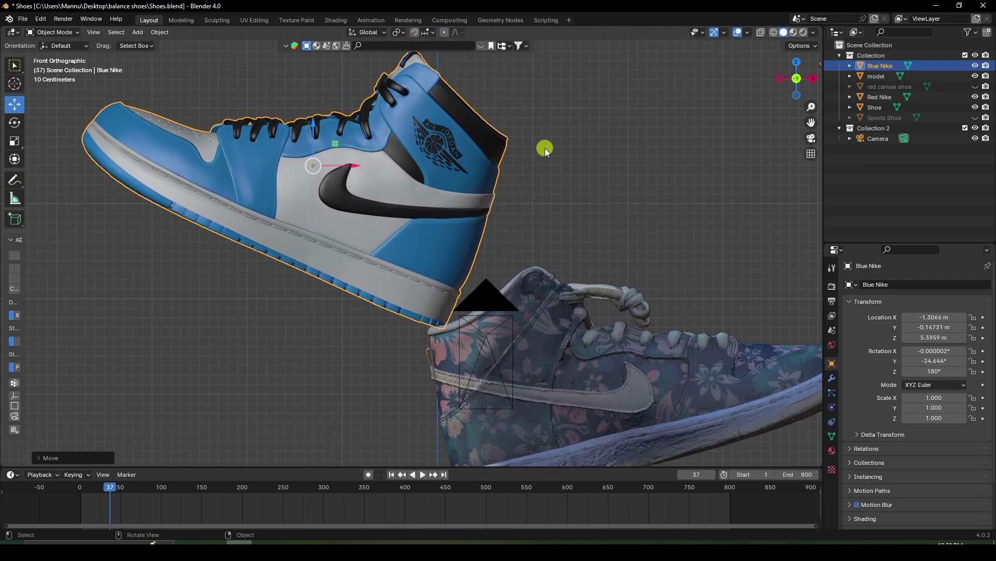
# In front orthographic view, raise the red Nike above the blue Nike to about Z 7.69 m
pyautogui.moveTo(532, 168); pyautogui.dragTo(464, 247, button='middle')
pyautogui.scroll(-5, 464, 247)
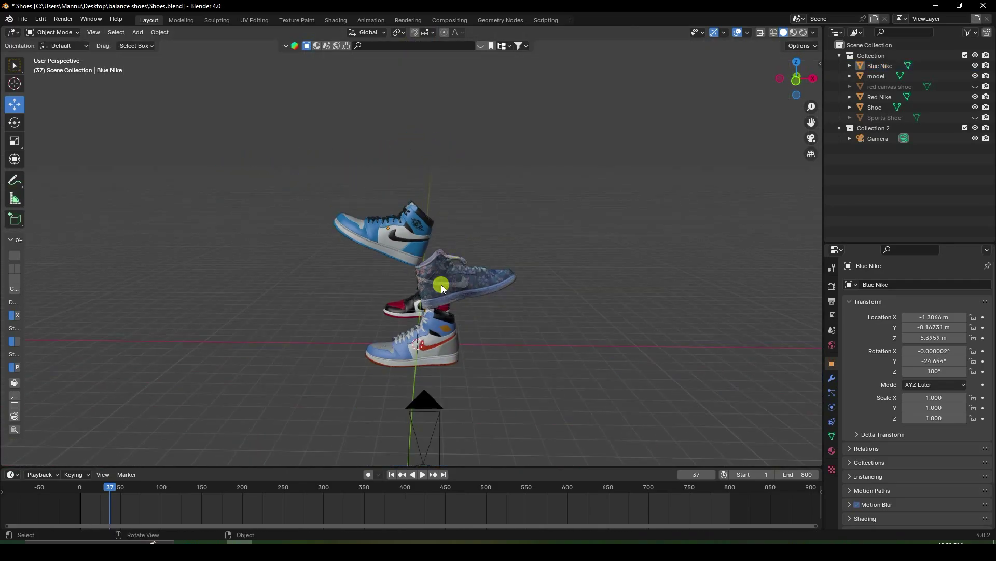
pyautogui.click(399, 309)
pyautogui.press('KP_1')
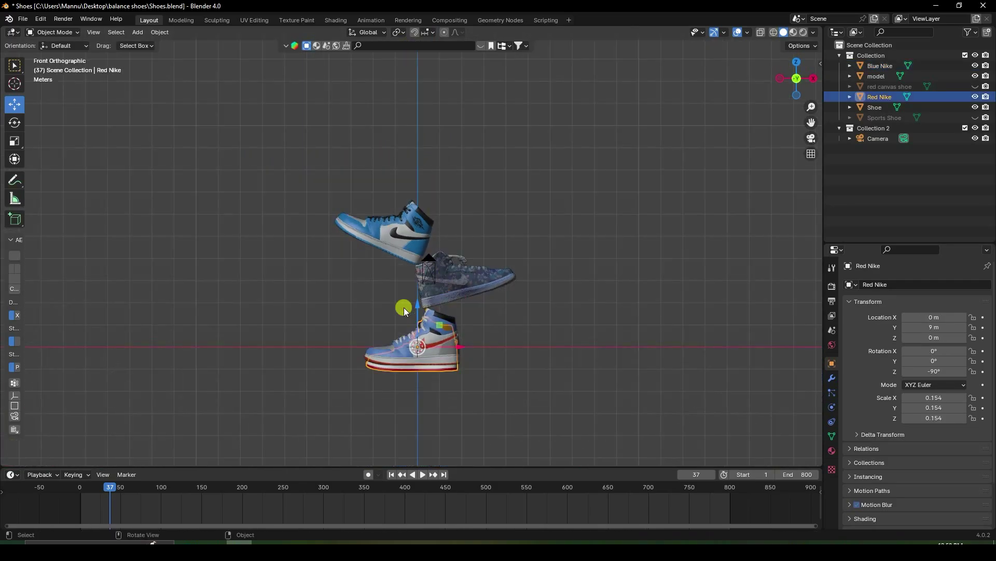
pyautogui.moveTo(417, 306); pyautogui.dragTo(404, 133)
pyautogui.scroll(4, 404, 134)
pyautogui.keyDown('shift'); pyautogui.moveTo(439, 141); pyautogui.dragTo(428, 238, button='middle'); pyautogui.keyUp('shift')
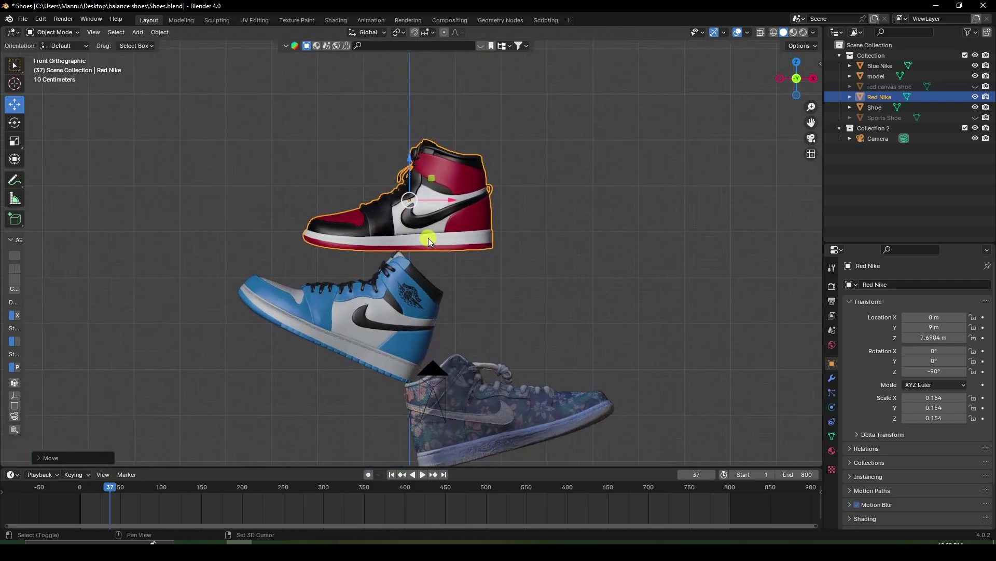
# Turn the red Nike around to face the opposite direction, setting its Z rotation to 90°
pyautogui.click(14, 124)
pyautogui.moveTo(382, 197); pyautogui.dragTo(422, 200)
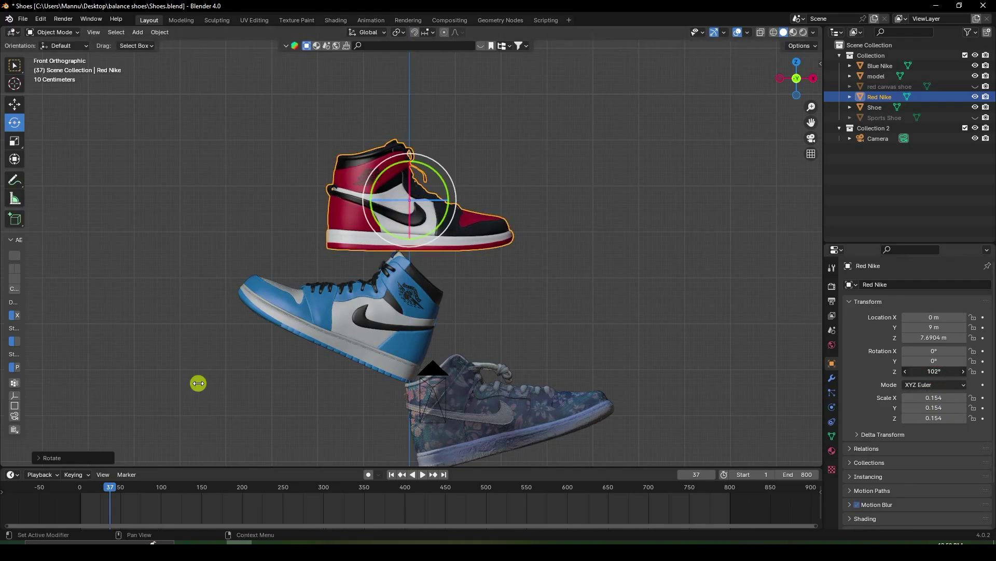
pyautogui.click(934, 373)
pyautogui.write('90')
pyautogui.press('Return')
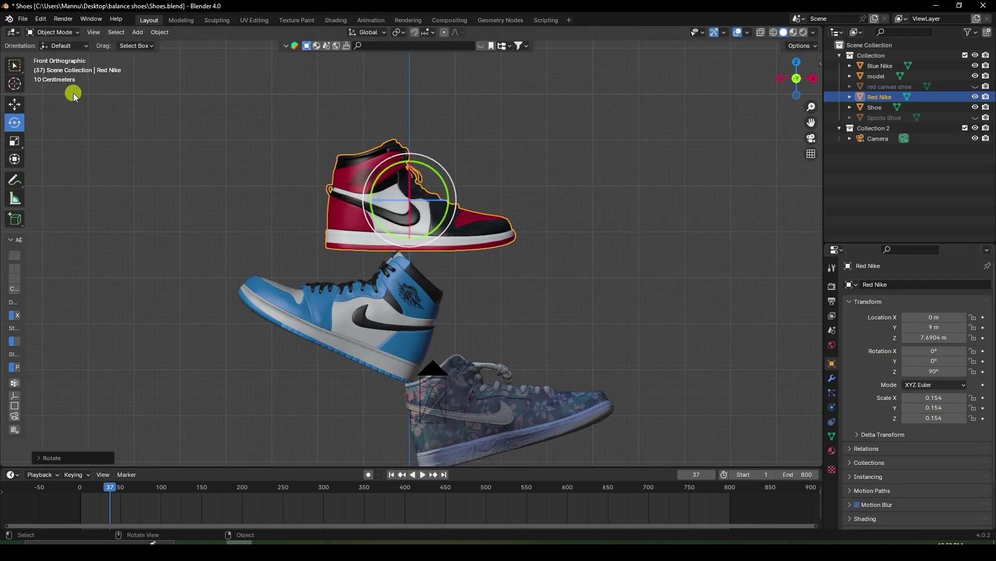
# Tilt the red Nike toe-up by about 28.6° and shift its heel over the blue Nike's tongue at about X 0.785 m
pyautogui.click(14, 104)
pyautogui.click(14, 122)
pyautogui.scroll(3, 316, 120)
pyautogui.moveTo(443, 131); pyautogui.dragTo(501, 124)
pyautogui.click(12, 106)
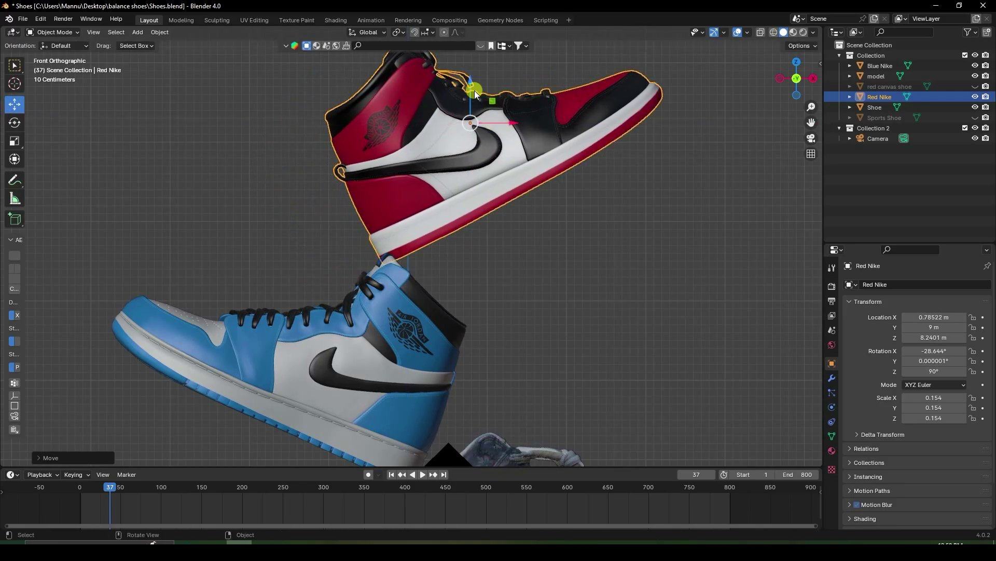
# Fine-tune the red Nike's height to about Z 8.375 m so its heel rests on the blue Nike's tongue
pyautogui.moveTo(475, 94); pyautogui.dragTo(469, 71)
pyautogui.scroll(4, 450, 239)
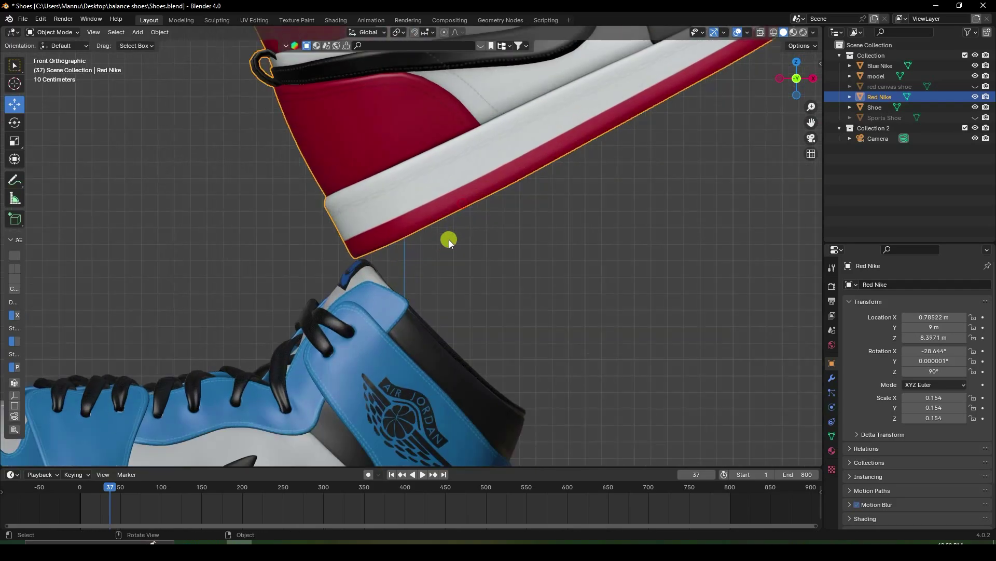
pyautogui.scroll(-4, 449, 239)
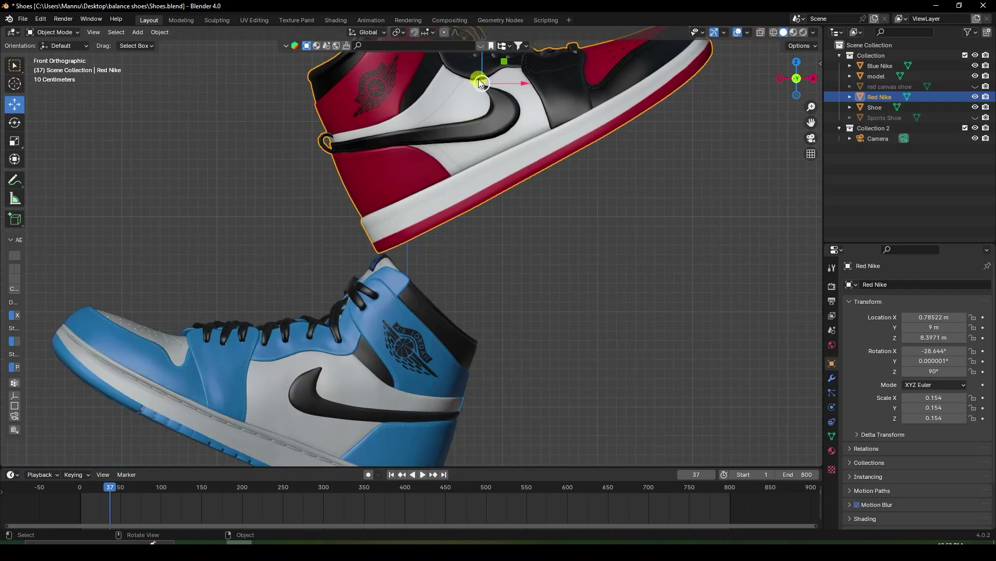
pyautogui.keyDown('shift'); pyautogui.moveTo(479, 80); pyautogui.dragTo(483, 100, button='middle'); pyautogui.keyUp('shift')
pyautogui.moveTo(485, 88); pyautogui.dragTo(483, 92)
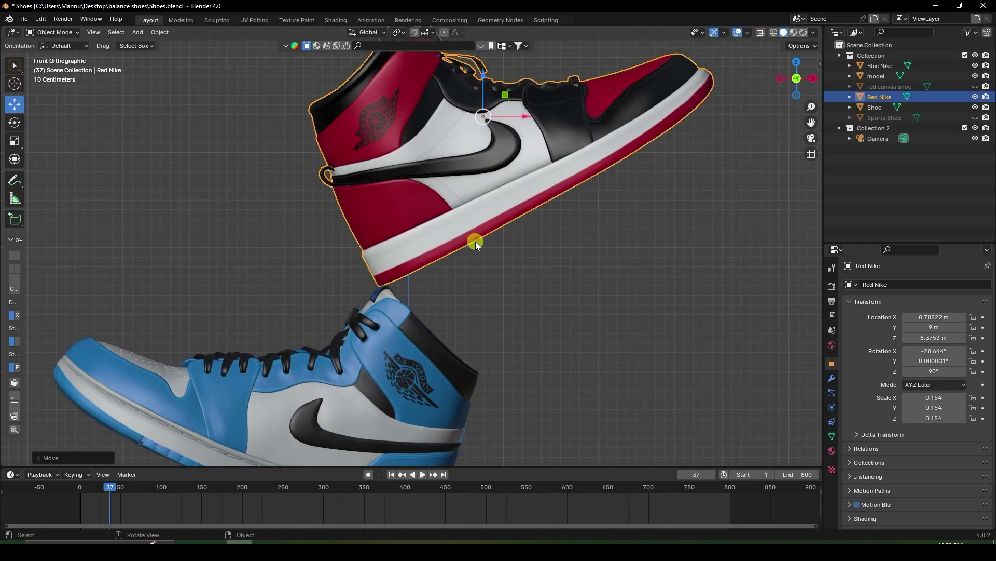
pyautogui.click(477, 253)
# In right orthographic view, move the red Nike along Y onto the shoe stack at about -0.261 m
pyautogui.press('KP_3')
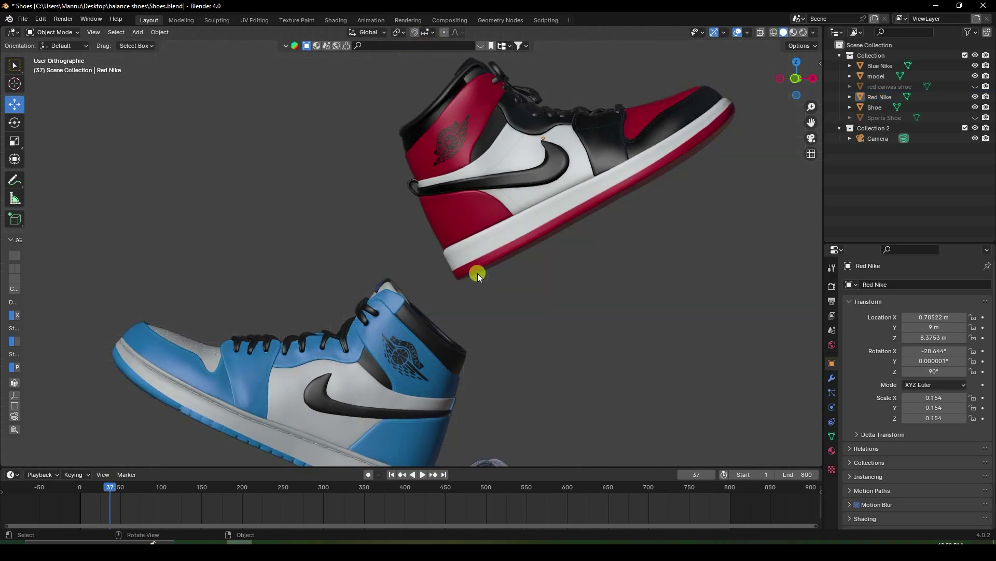
pyautogui.scroll(-6, 475, 274)
pyautogui.click(617, 234)
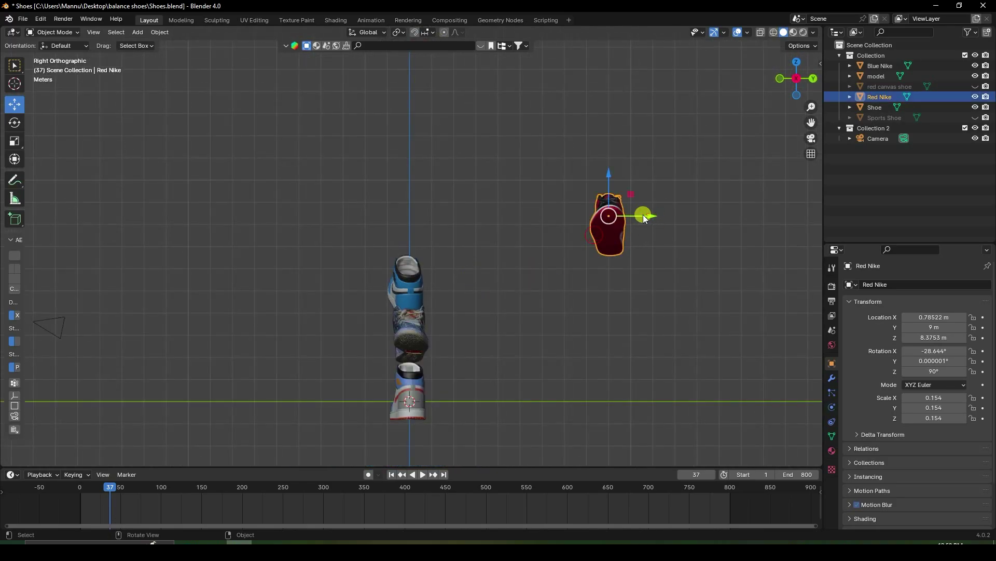
pyautogui.moveTo(644, 217); pyautogui.dragTo(440, 213)
pyautogui.click(485, 260)
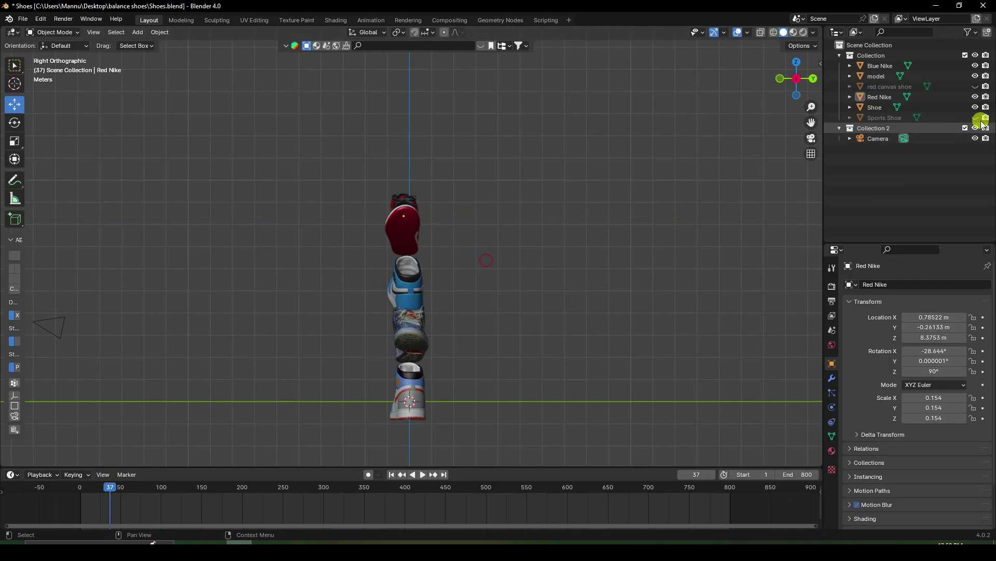
# Unhide the sports shoe and, in front orthographic view, raise it above the red Nike to about Z 11.04 m
pyautogui.click(975, 117)
pyautogui.click(336, 398)
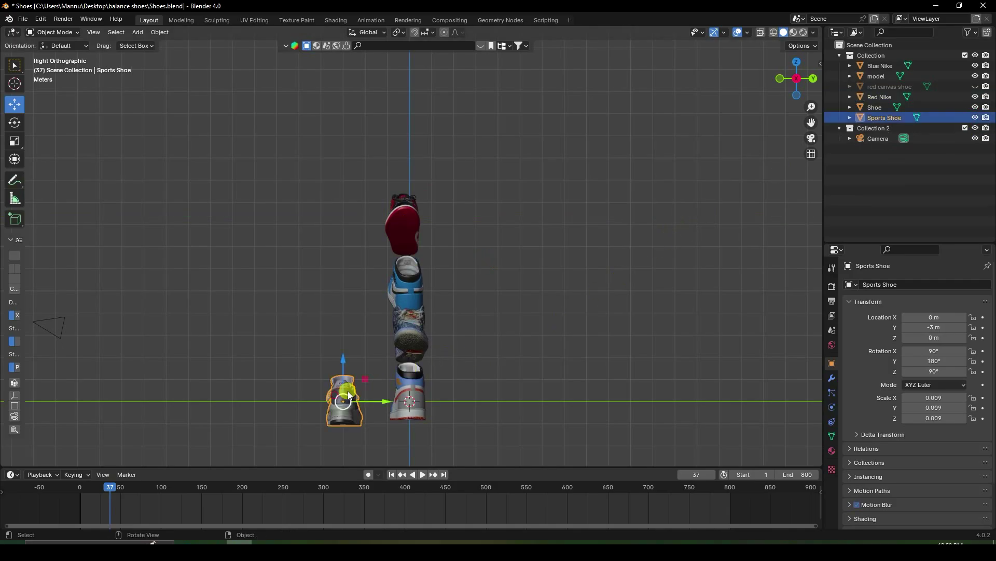
pyautogui.press('KP_1')
pyautogui.moveTo(411, 362); pyautogui.dragTo(407, 116)
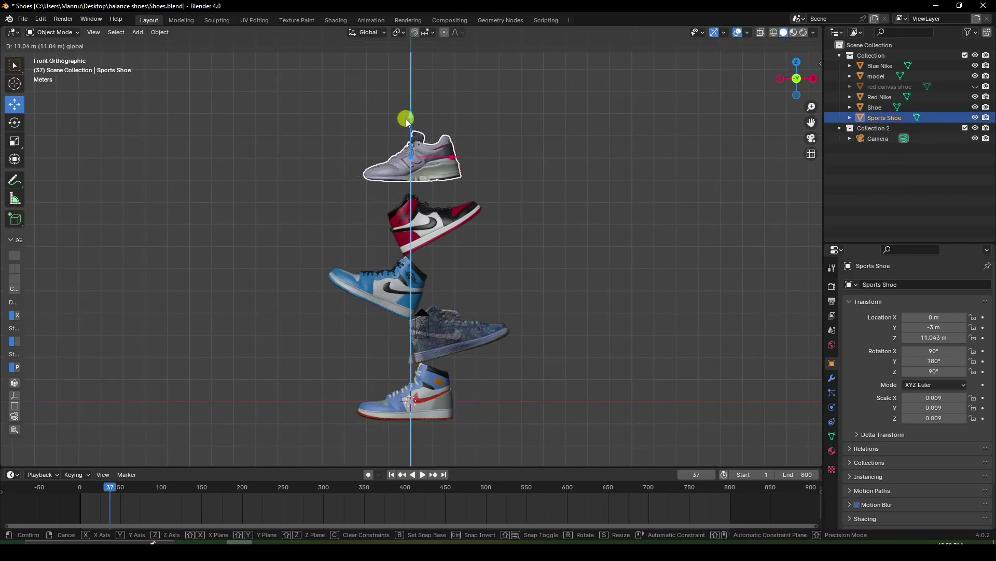
pyautogui.scroll(5, 423, 123)
pyautogui.keyDown('shift'); pyautogui.moveTo(447, 159); pyautogui.dragTo(461, 375, button='middle'); pyautogui.keyUp('shift')
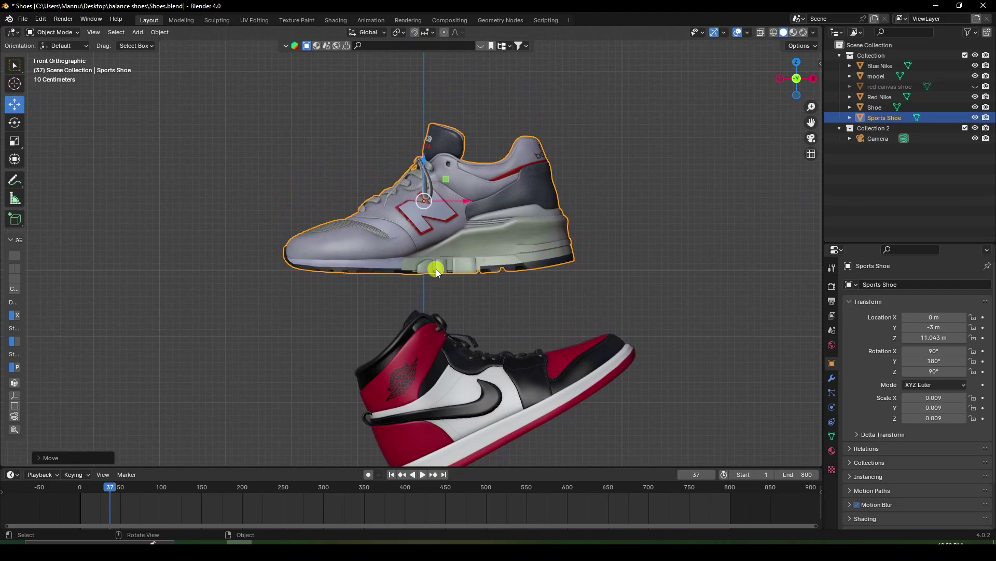
# Tilt the sports shoe toe-up by about 35° and rest its heel on the red Nike's collar at about X -1.351 m, Z 11.365 m
pyautogui.click(12, 122)
pyautogui.moveTo(445, 178); pyautogui.dragTo(392, 197)
pyautogui.click(17, 106)
pyautogui.moveTo(350, 157); pyautogui.dragTo(348, 136)
pyautogui.moveTo(391, 177); pyautogui.dragTo(372, 178)
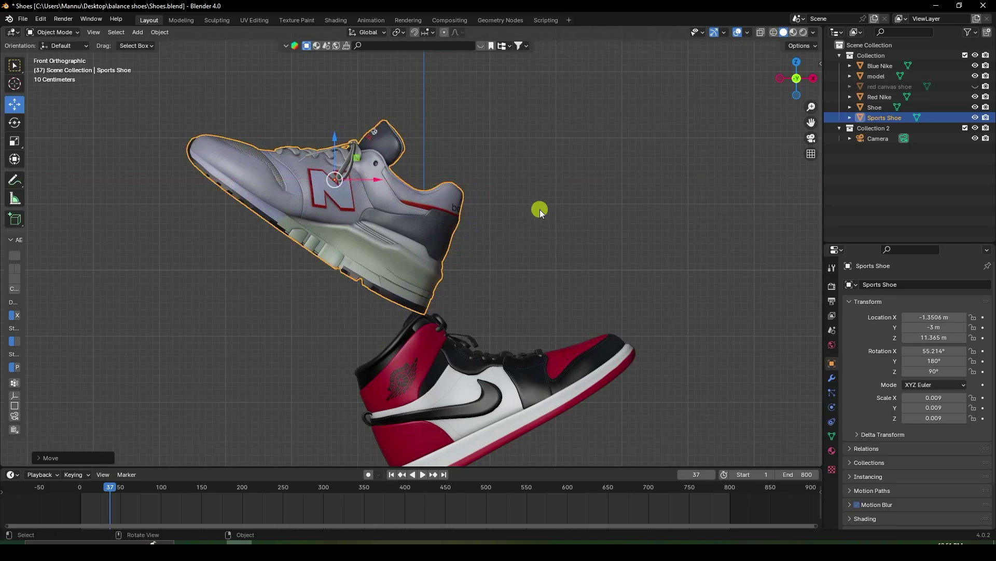
# In right orthographic view, align the sports shoe with the stack along Y at about -0.134 m
pyautogui.press('KP_3')
pyautogui.moveTo(263, 189); pyautogui.dragTo(438, 212)
pyautogui.click(540, 280)
pyautogui.scroll(-3, 539, 279)
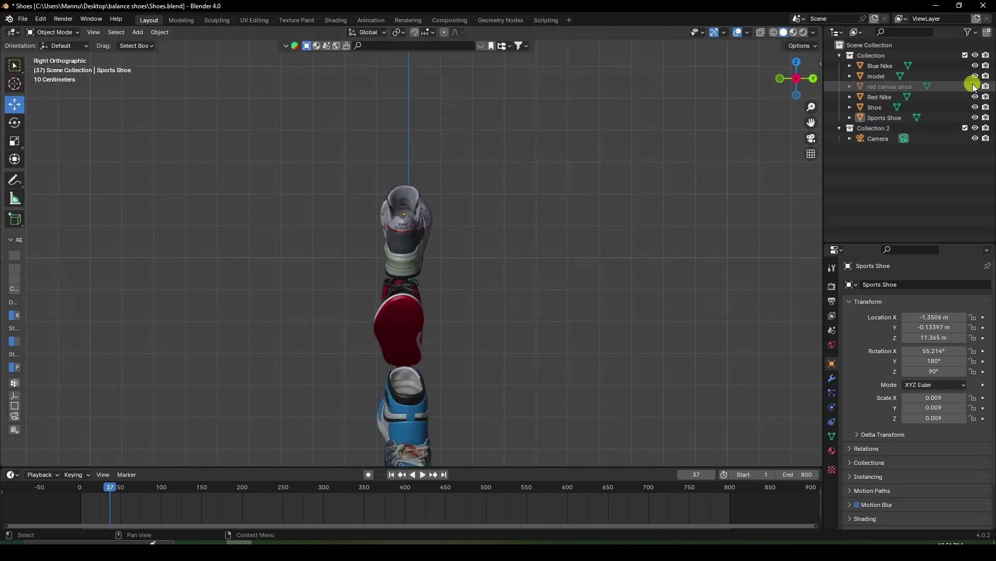
# Unhide the red canvas shoe and, in front orthographic view, raise it above the sports shoe to about Z 13.03 m
pyautogui.press('KP_1')
pyautogui.scroll(-3, 472, 262)
pyautogui.click(415, 402)
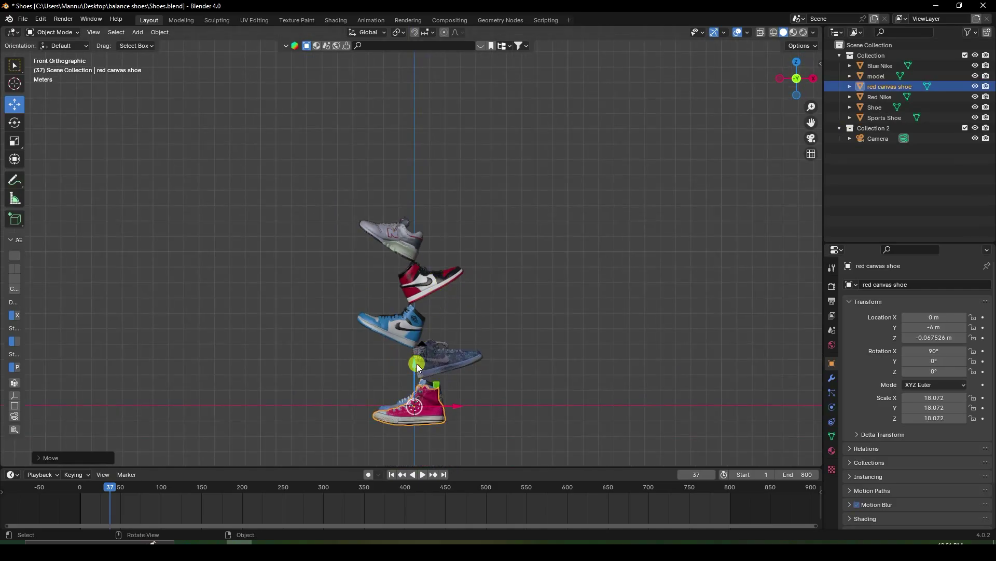
pyautogui.moveTo(416, 363); pyautogui.dragTo(442, 165)
pyautogui.scroll(6, 440, 164)
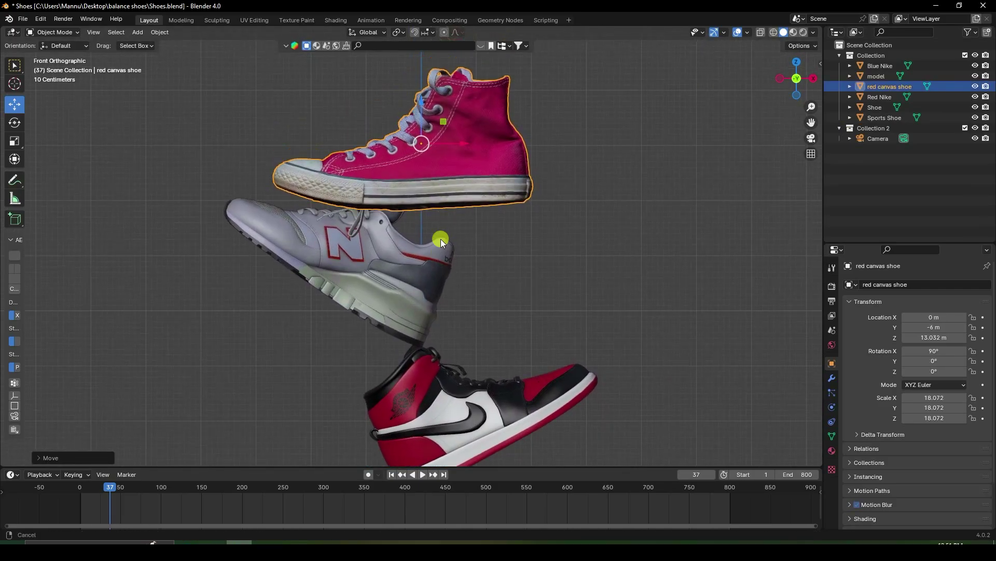
# Turn the red canvas shoe to a Z rotation of 180° and tilt it toe-up by about 31.5° around the Y axis
pyautogui.moveTo(929, 371); pyautogui.dragTo(325, 228)
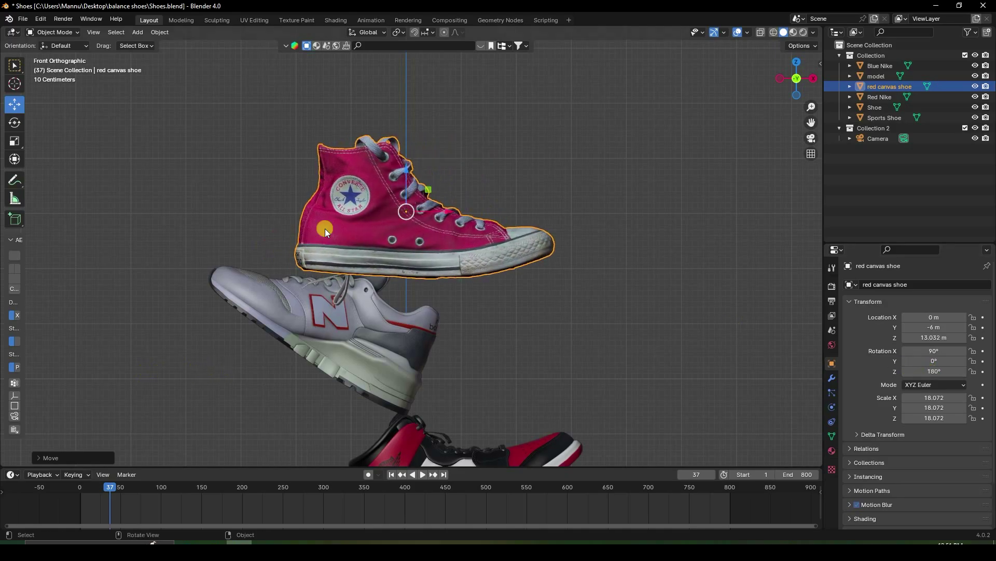
pyautogui.click(17, 126)
pyautogui.moveTo(445, 197); pyautogui.dragTo(431, 178)
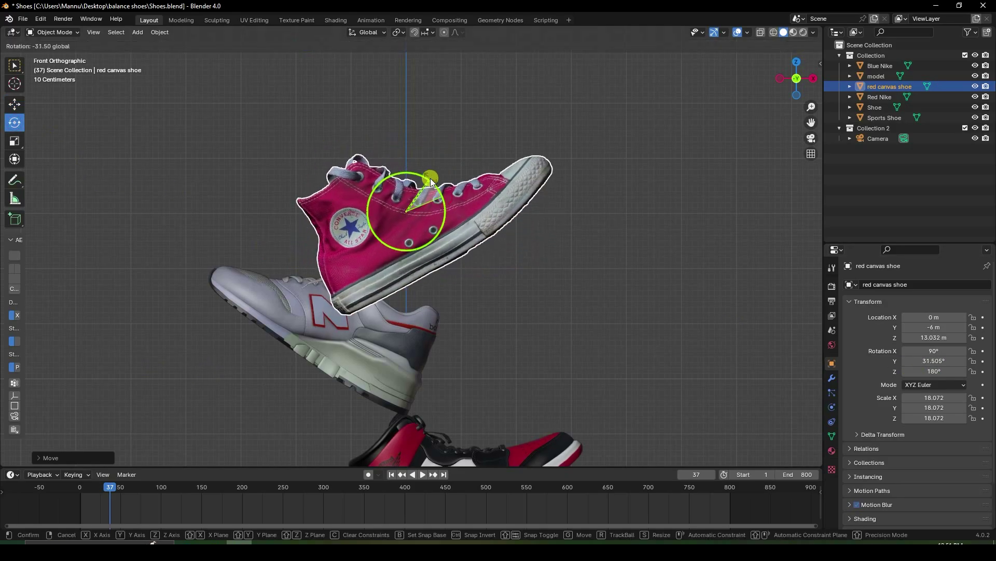
# Move the red canvas shoe's heel over the sports shoe's collar at about X 1.423 m, Z 13.174 m
pyautogui.moveTo(443, 211); pyautogui.dragTo(521, 228)
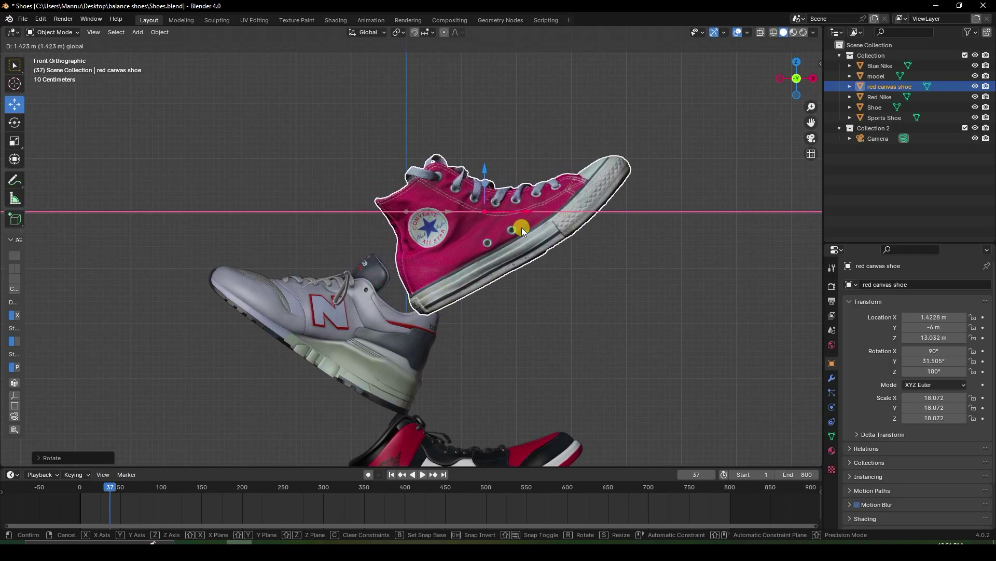
pyautogui.click(521, 227)
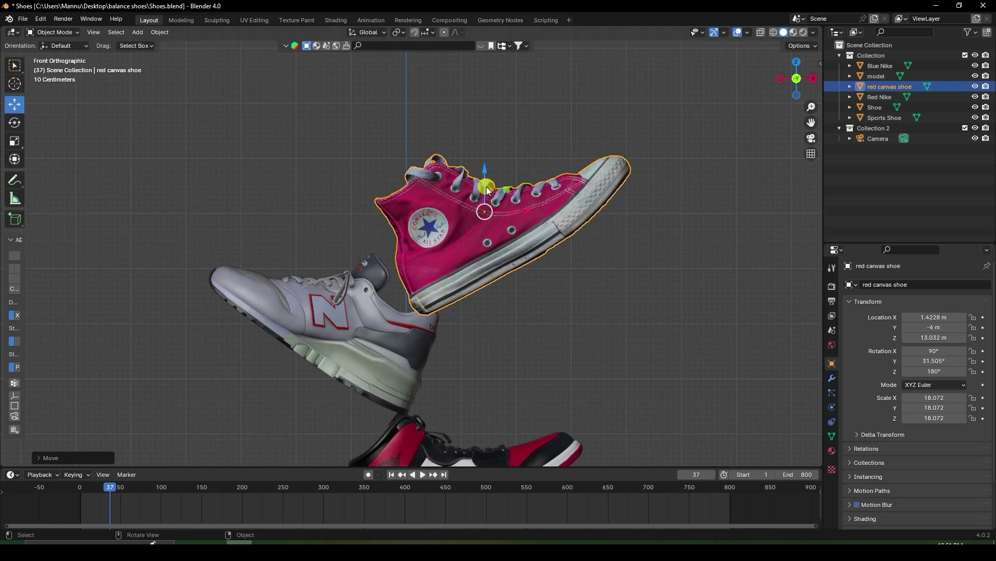
pyautogui.press('g')
pyautogui.press('z')
# In right orthographic view, align the red canvas shoe along Y at about -0.196 m and inspect the whole stack from the front
pyautogui.press('KP_3')
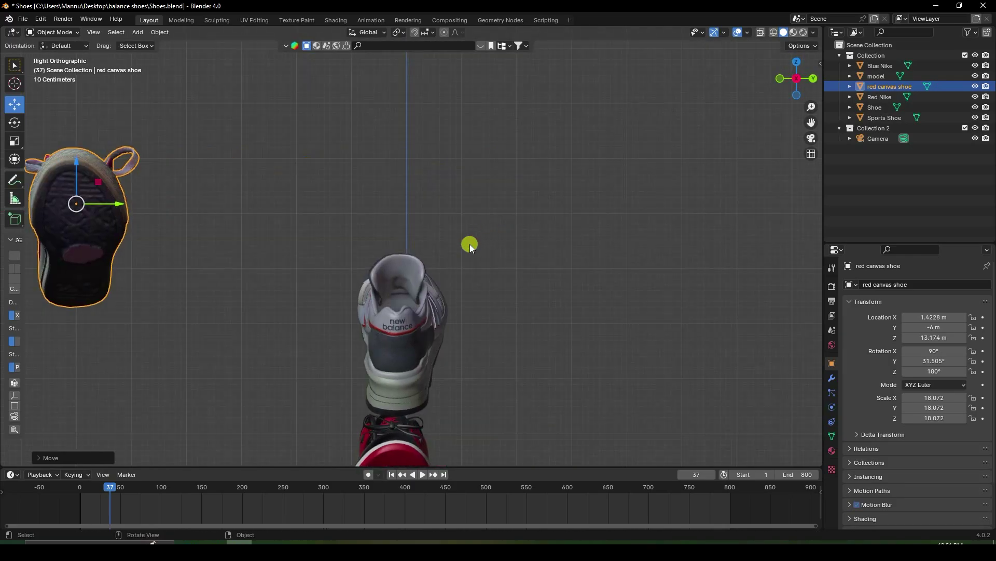
pyautogui.moveTo(122, 222); pyautogui.dragTo(426, 242)
pyautogui.scroll(5, 404, 323)
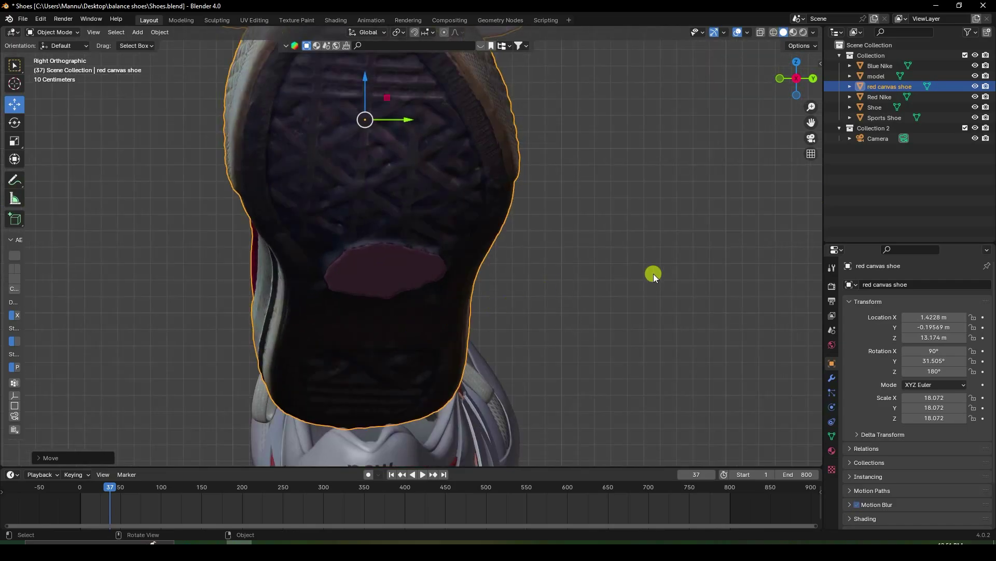
pyautogui.click(577, 291)
pyautogui.scroll(-5, 576, 290)
pyautogui.moveTo(576, 291); pyautogui.dragTo(446, 282, button='middle')
pyautogui.scroll(1, 446, 282)
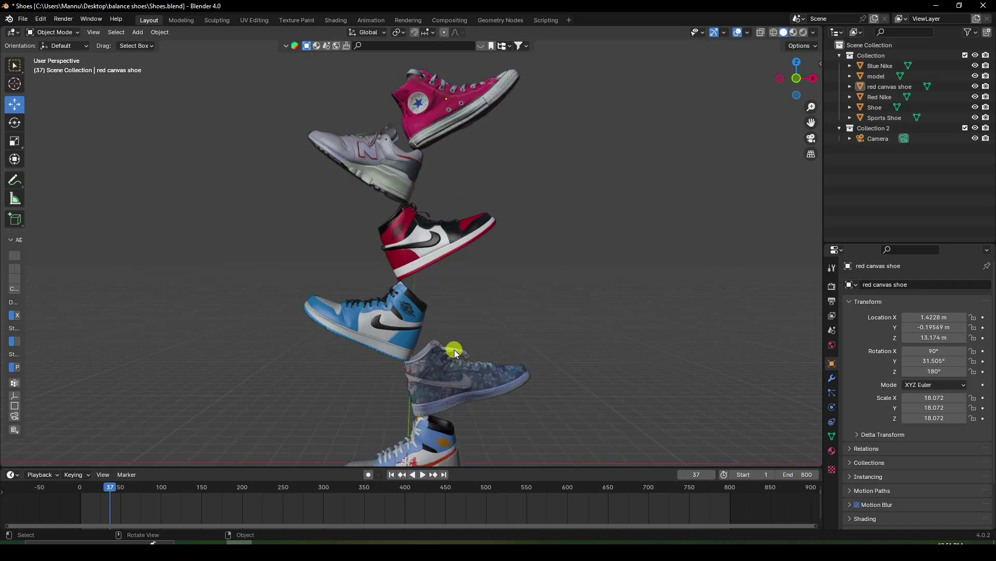
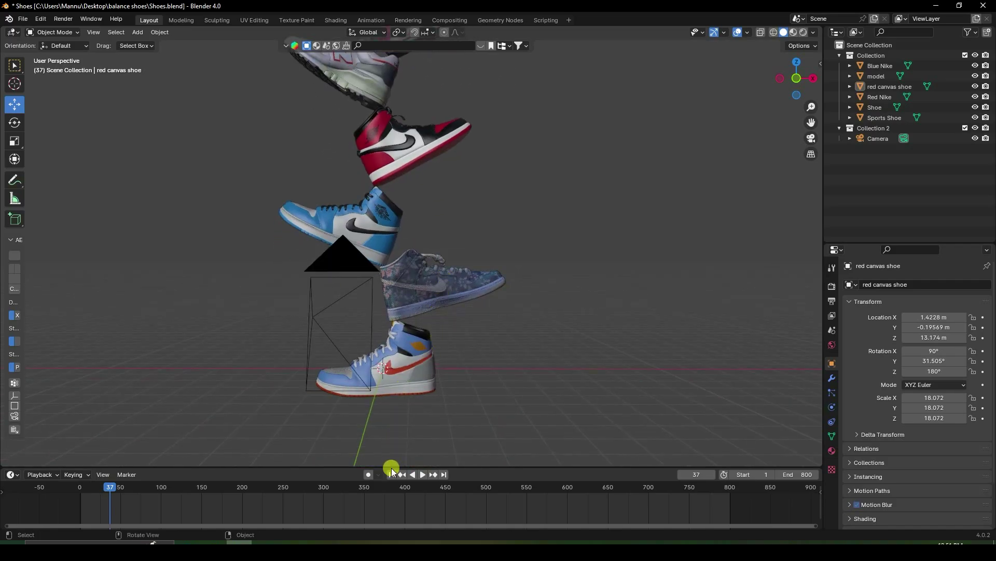
# Select the floral shoe and display its heel contact area in front orthographic wireframe view
pyautogui.scroll(8, 434, 349)
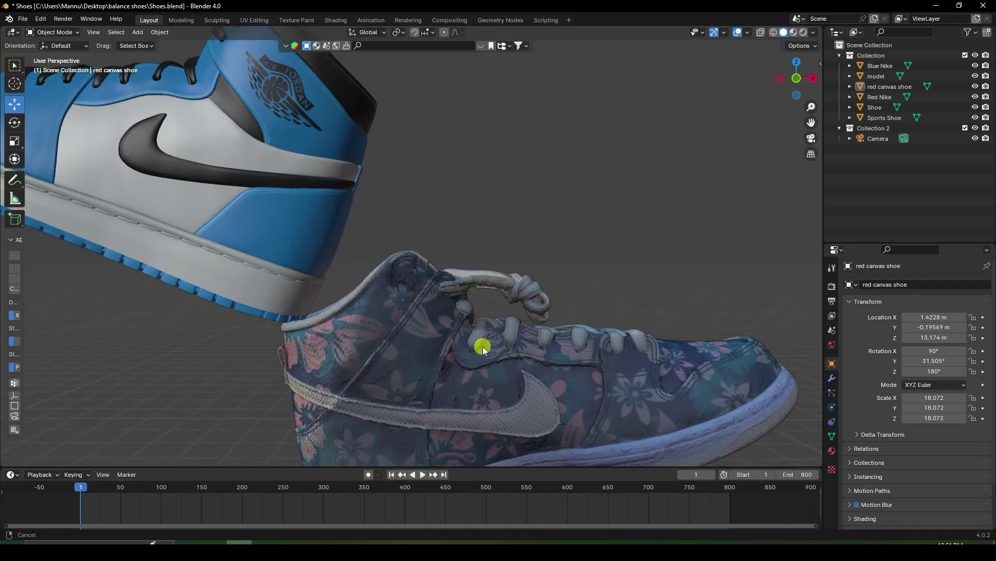
pyautogui.keyDown('shift'); pyautogui.moveTo(491, 379); pyautogui.dragTo(471, 235, button='middle'); pyautogui.keyUp('shift')
pyautogui.click(470, 235)
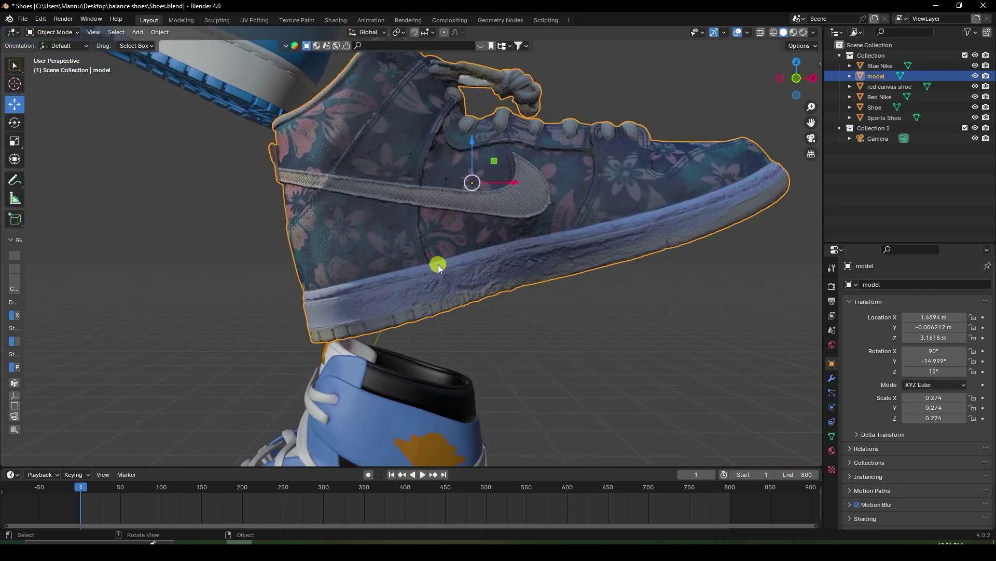
pyautogui.press('KP_1')
pyautogui.scroll(3, 425, 272)
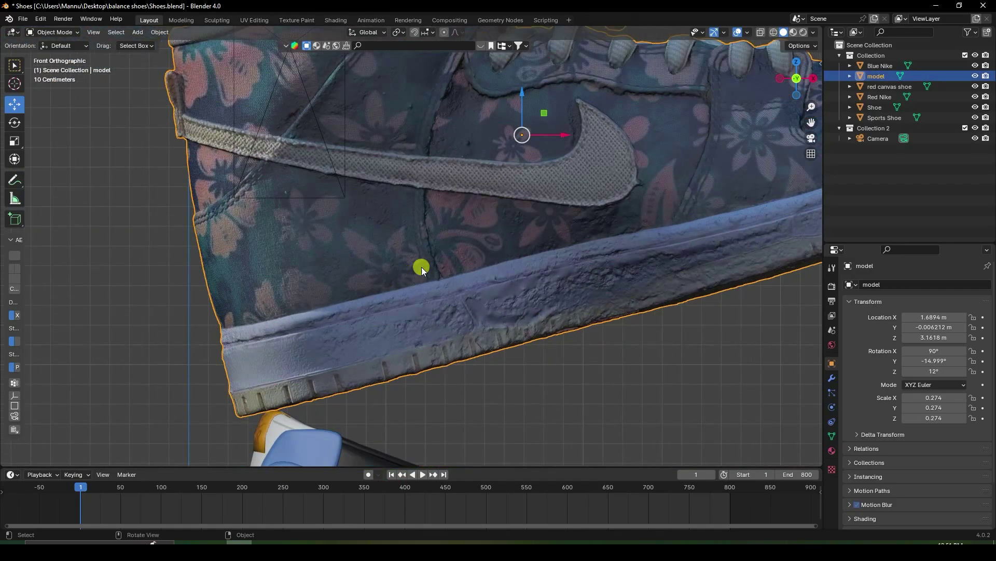
pyautogui.click(772, 33)
pyautogui.scroll(2, 361, 355)
pyautogui.keyDown('shift'); pyautogui.moveTo(361, 355); pyautogui.dragTo(517, 151, button='middle'); pyautogui.keyUp('shift')
pyautogui.scroll(6, 514, 159)
pyautogui.keyDown('shift'); pyautogui.moveTo(302, 335); pyautogui.dragTo(404, 276, button='middle'); pyautogui.keyUp('shift')
pyautogui.scroll(2, 346, 290)
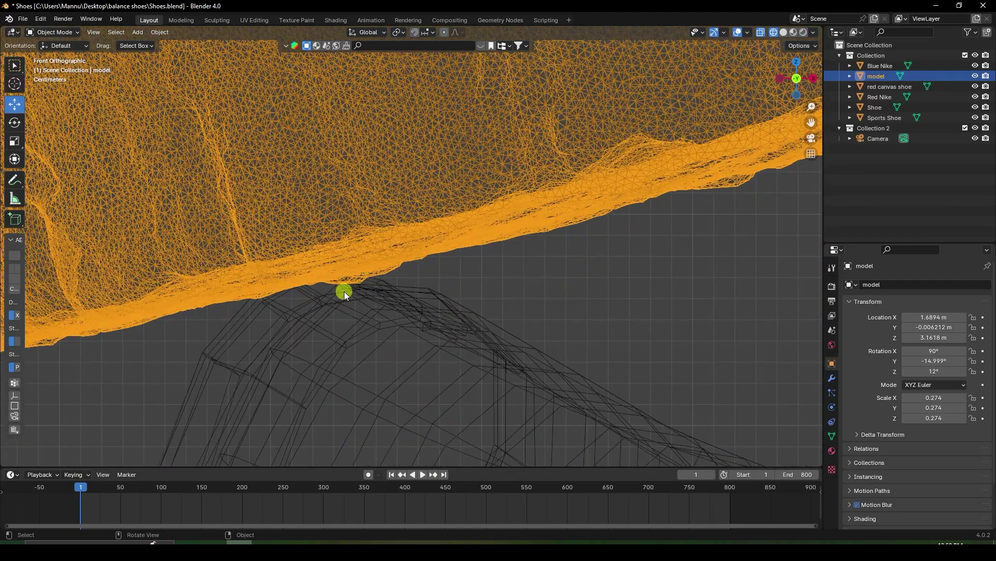
# In Edit Mode with vertex selection, snap the 3D cursor to the floral shoe's sole vertex touching the shoe below
pyautogui.click(357, 284)
pyautogui.click(340, 266)
pyautogui.click(57, 34)
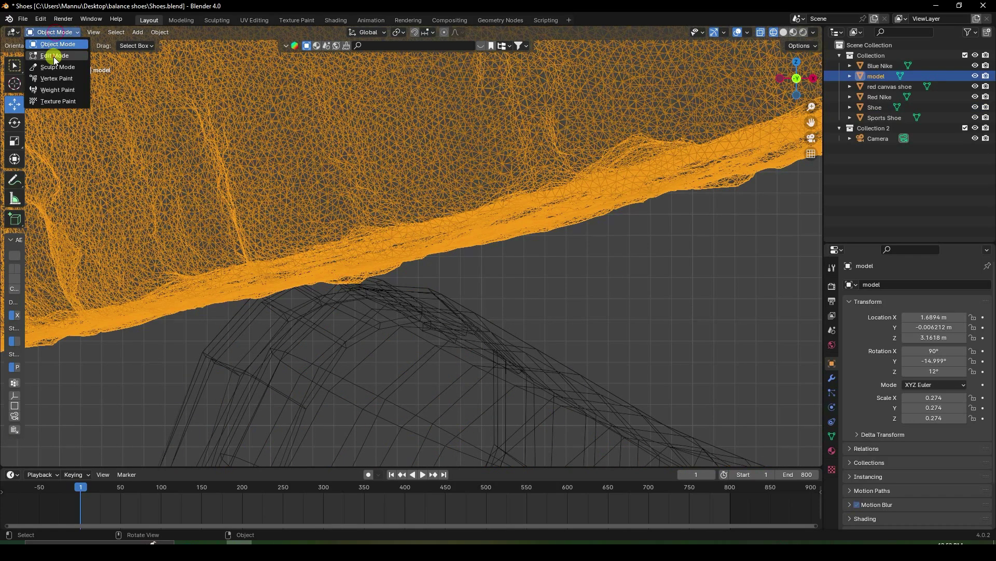
pyautogui.click(54, 56)
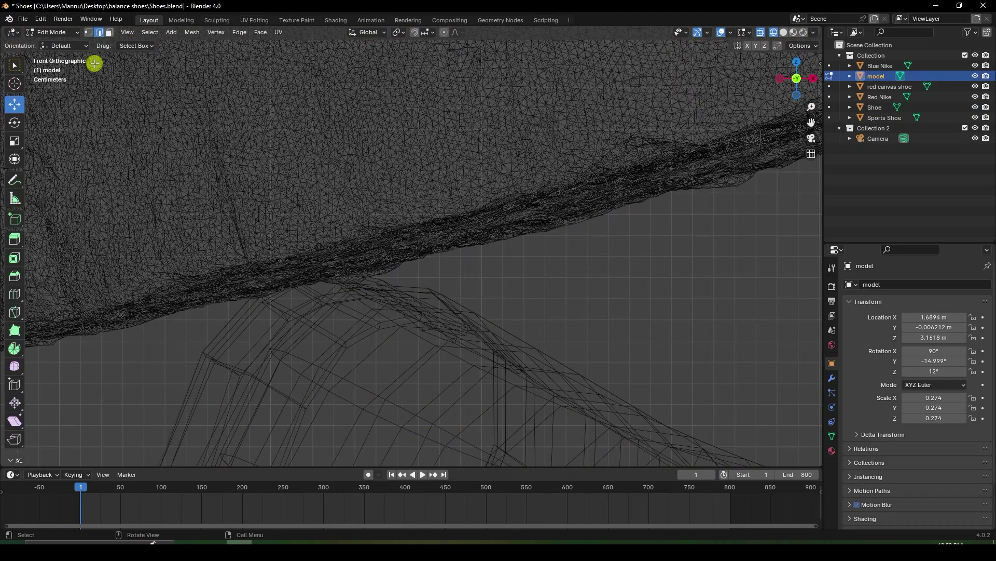
pyautogui.click(87, 32)
pyautogui.scroll(2, 395, 310)
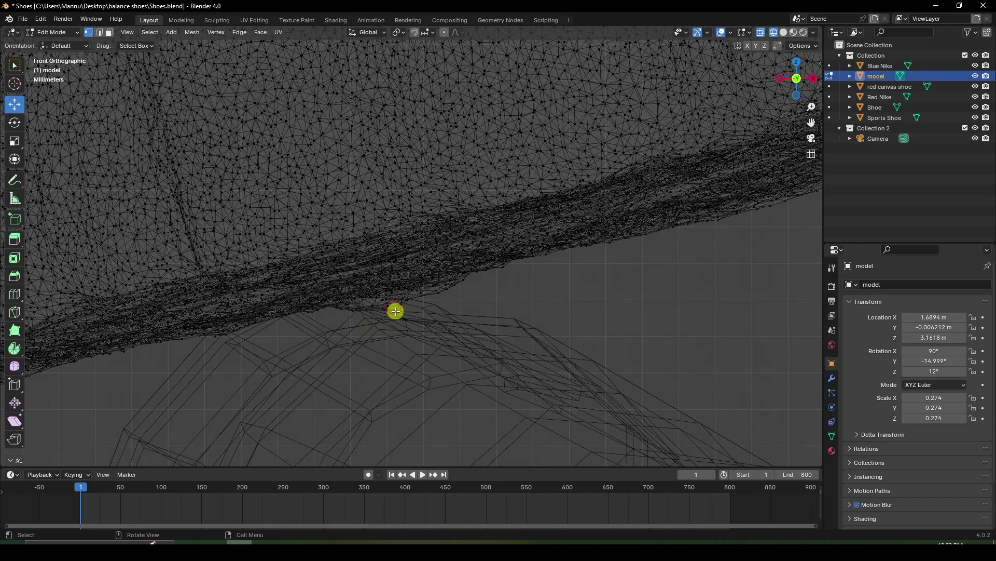
pyautogui.scroll(-2, 399, 306)
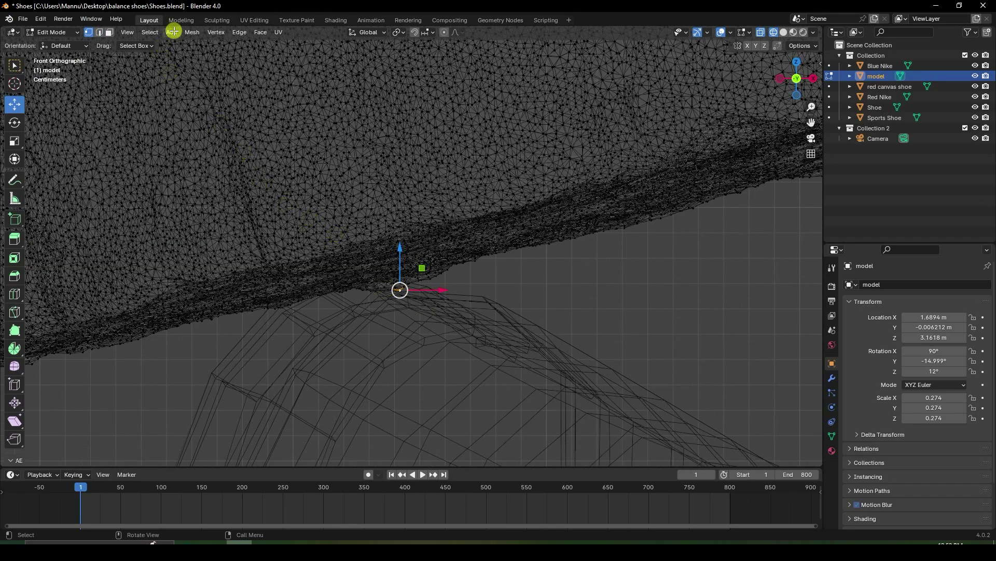
pyautogui.click(192, 33)
pyautogui.moveTo(262, 65)
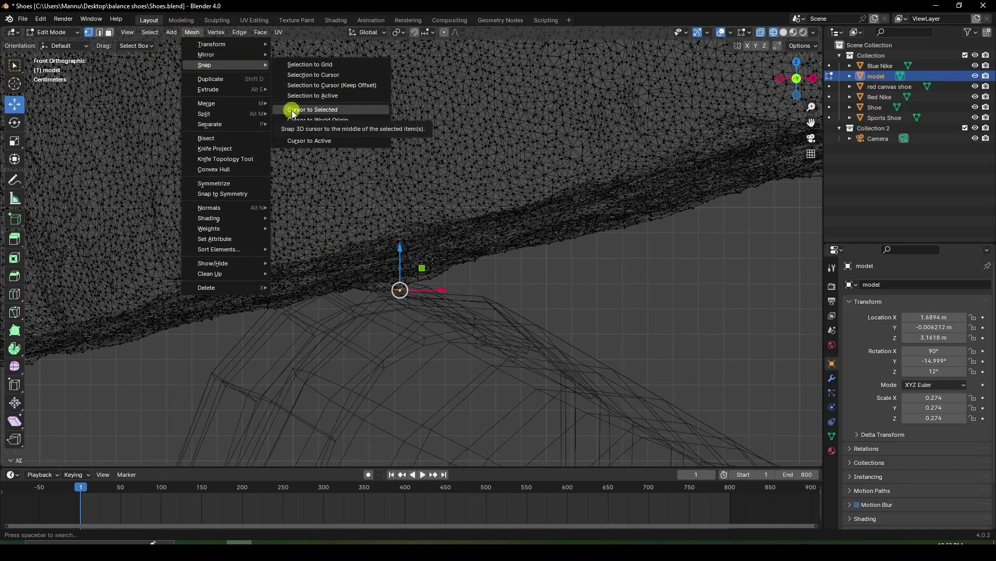
pyautogui.click(332, 111)
# Return to Object Mode, set the floral shoe's origin to the 3D cursor and restore solid shading
pyautogui.click(57, 32)
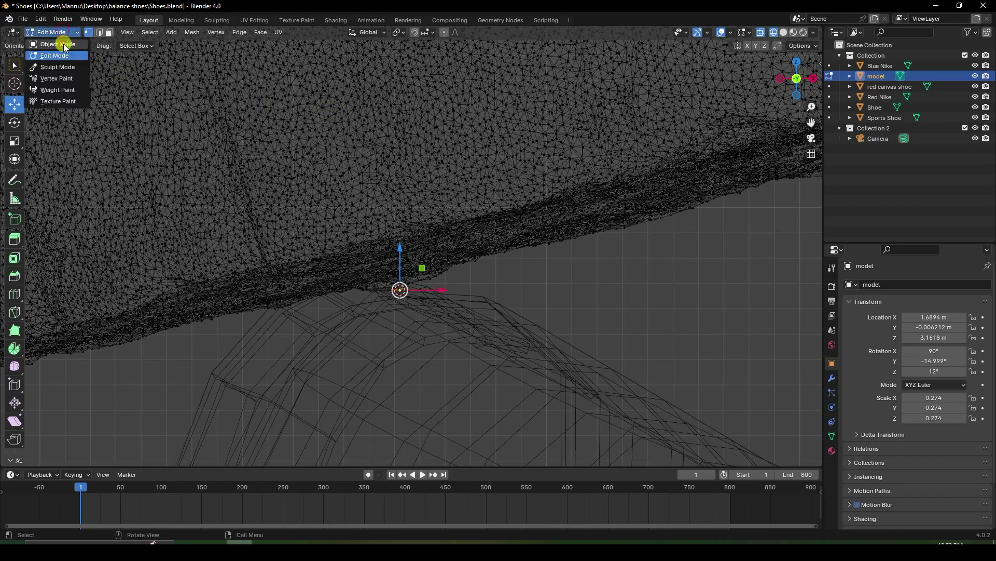
pyautogui.click(99, 42)
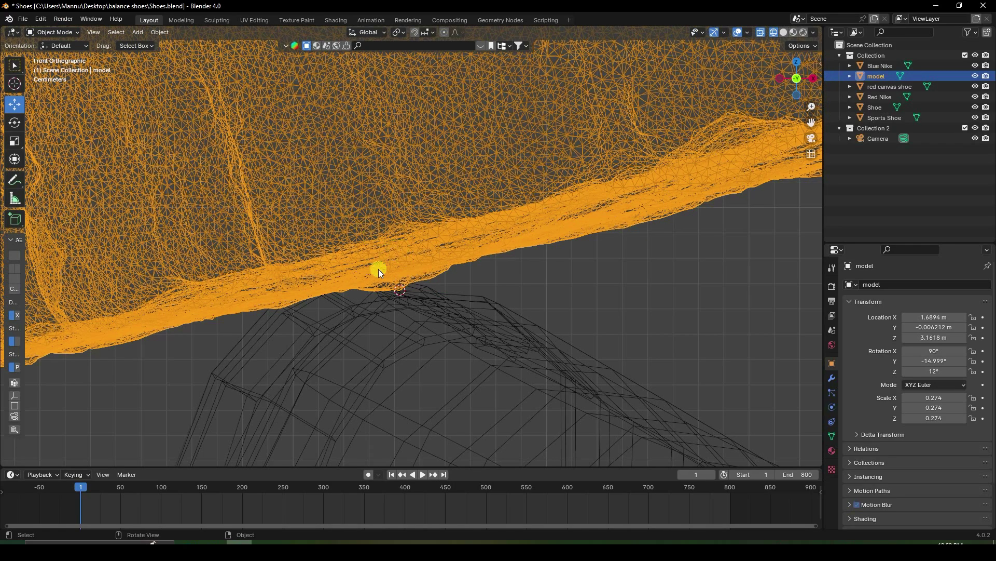
pyautogui.click(160, 32)
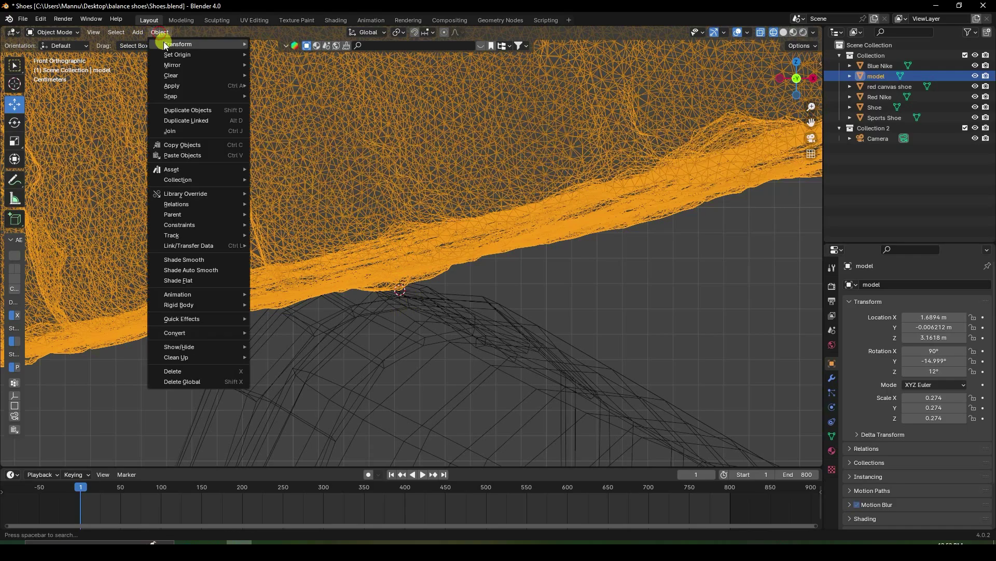
pyautogui.moveTo(170, 54)
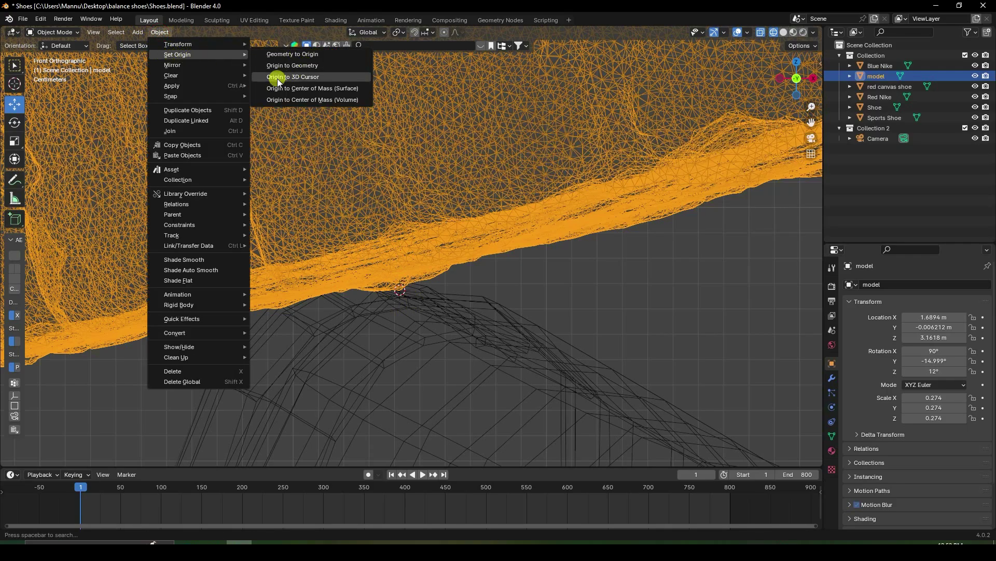
pyautogui.click(318, 76)
pyautogui.scroll(-6, 398, 331)
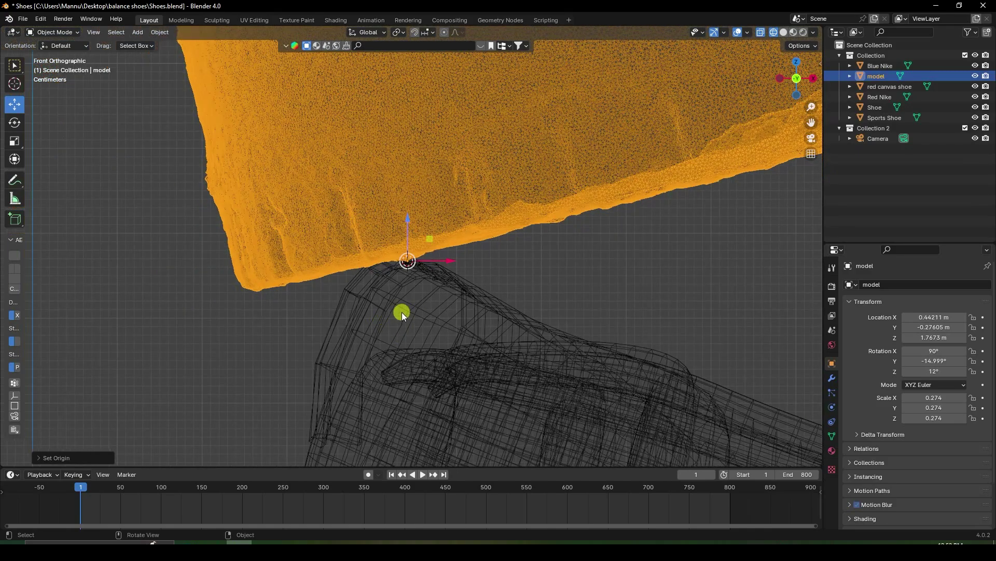
pyautogui.click(782, 32)
pyautogui.scroll(3, 407, 279)
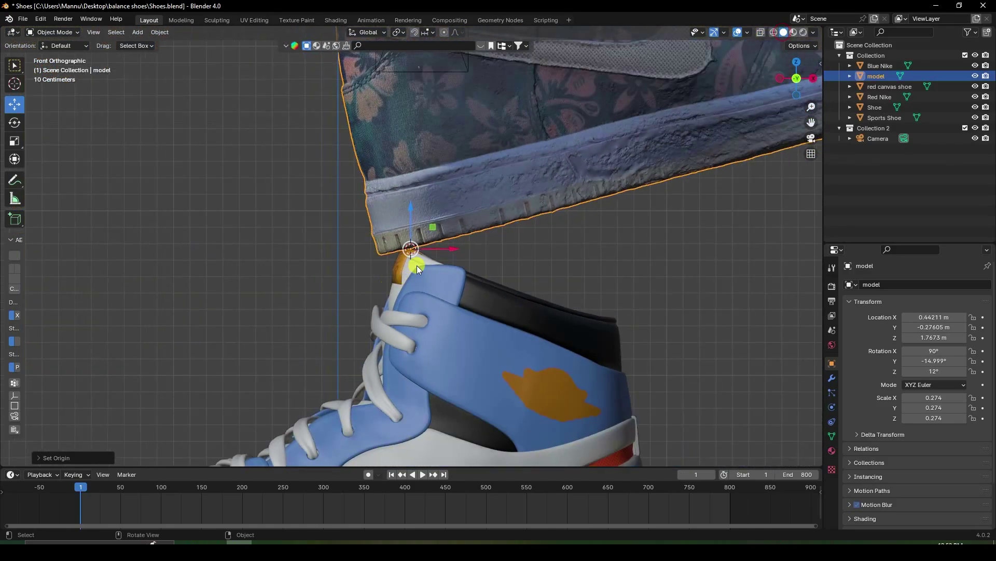
# Try rotating the floral shoe around its heel origin and undo the rotation
pyautogui.keyDown('shift'); pyautogui.moveTo(416, 266); pyautogui.dragTo(369, 336, button='middle'); pyautogui.keyUp('shift')
pyautogui.click(14, 124)
pyautogui.scroll(-5, 332, 267)
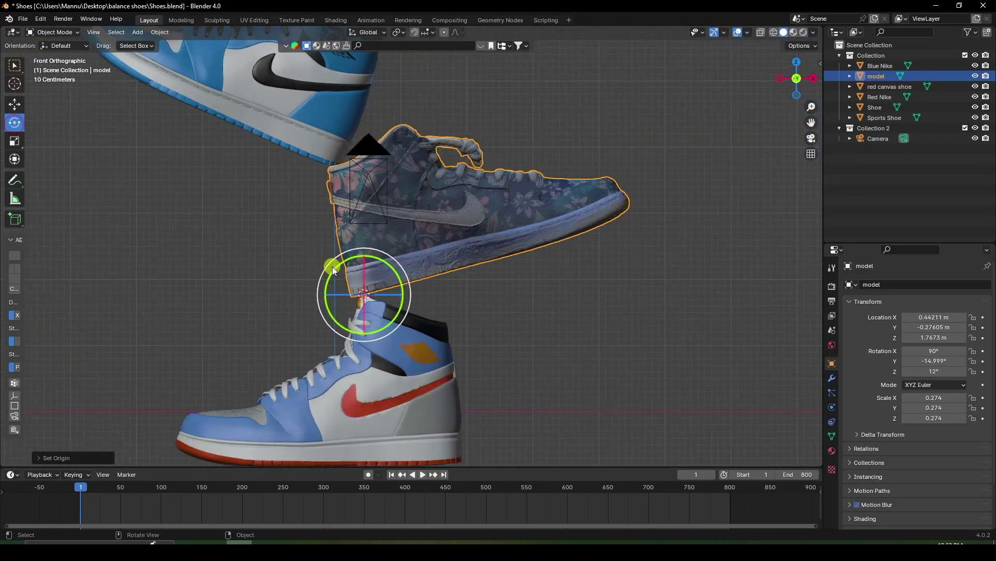
pyautogui.moveTo(382, 258); pyautogui.dragTo(405, 310)
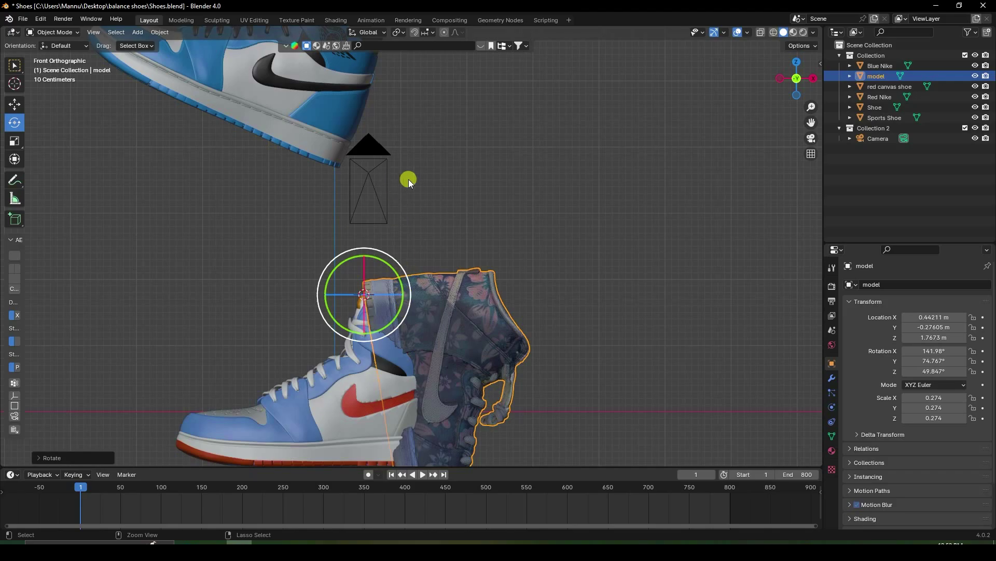
pyautogui.hotkey('ctrl', 'z')
# Select the Blue Nike shoe and show its heel contact in wireframe shading
pyautogui.keyDown('shift'); pyautogui.moveTo(478, 98); pyautogui.dragTo(507, 269, button='middle'); pyautogui.keyUp('shift')
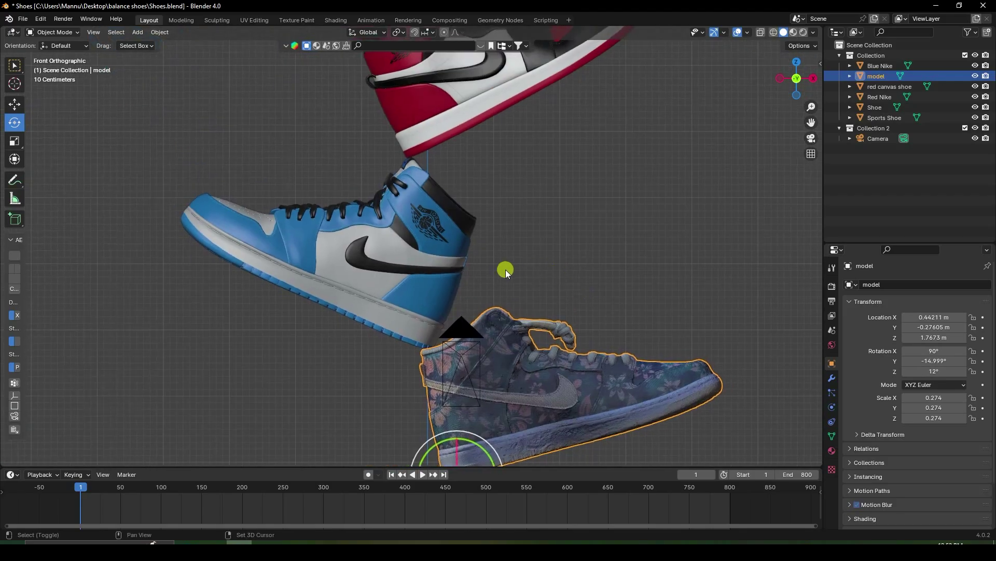
pyautogui.click(492, 303)
pyautogui.scroll(3, 418, 319)
pyautogui.keyDown('shift'); pyautogui.moveTo(453, 349); pyautogui.dragTo(474, 244, button='middle'); pyautogui.keyUp('shift')
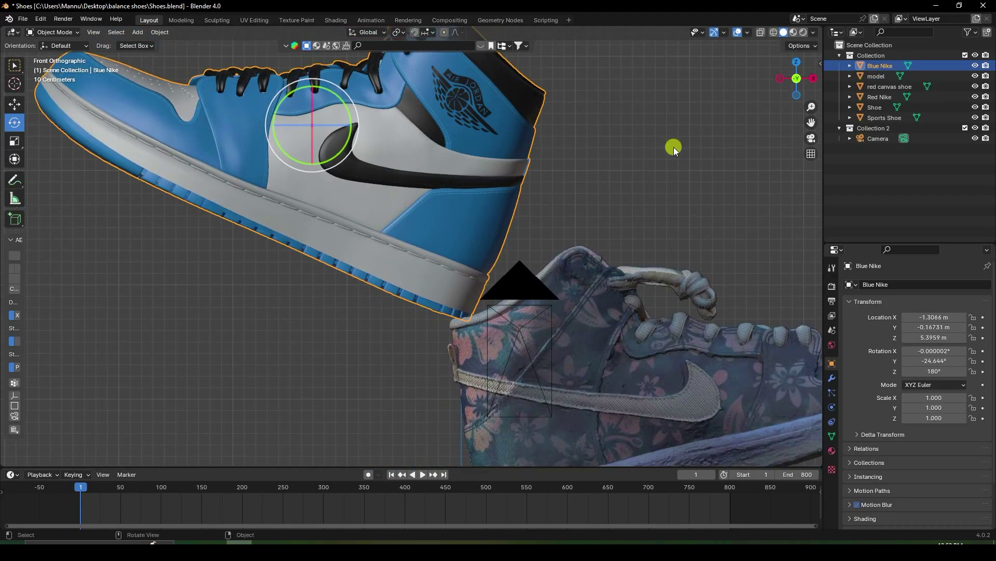
pyautogui.hotkey('shift', 'z')
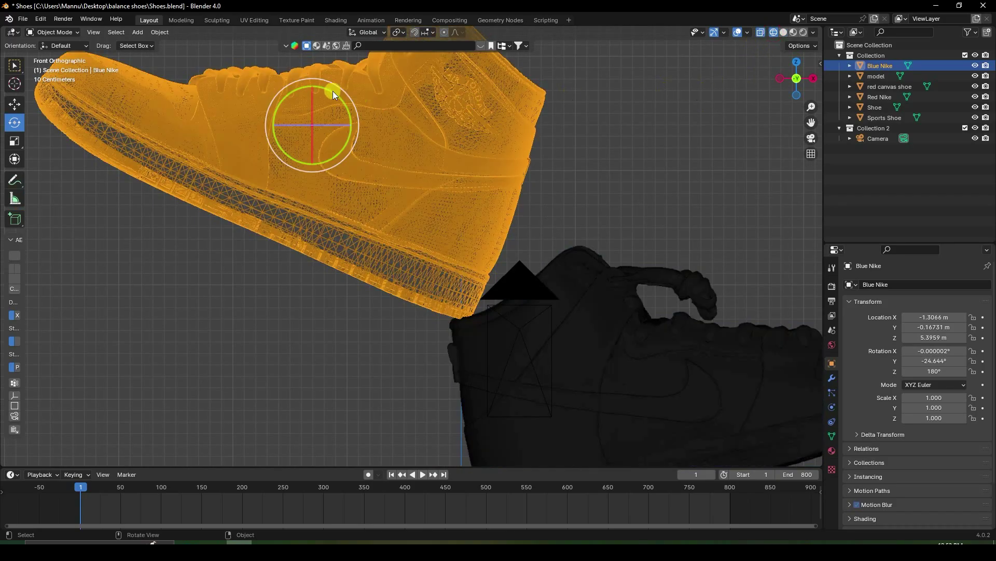
# In Edit Mode, select the Blue Nike's sole vertex resting on the floral shoe's collar and snap the 3D cursor to it
pyautogui.click(53, 32)
pyautogui.click(54, 56)
pyautogui.scroll(6, 507, 338)
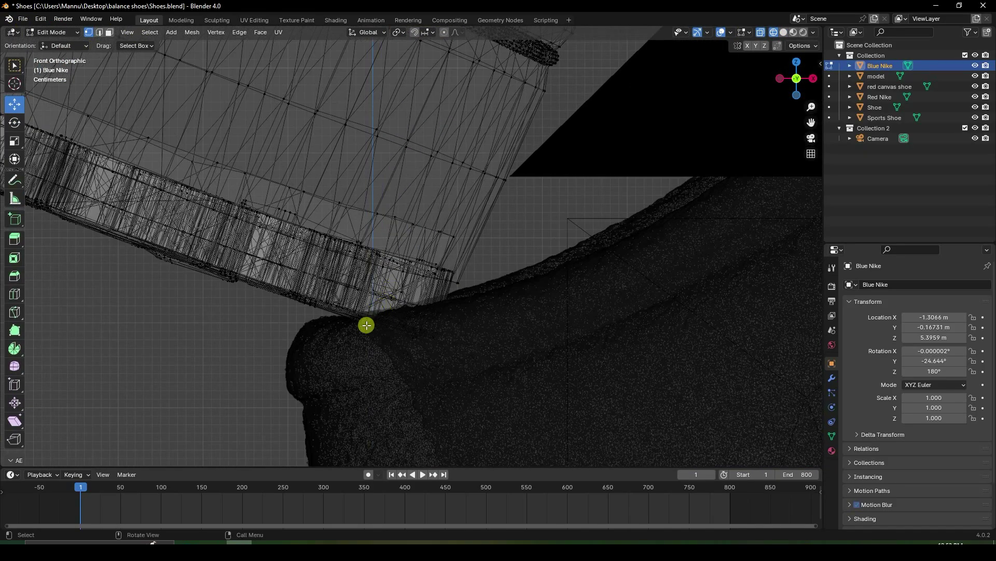
pyautogui.click(362, 319)
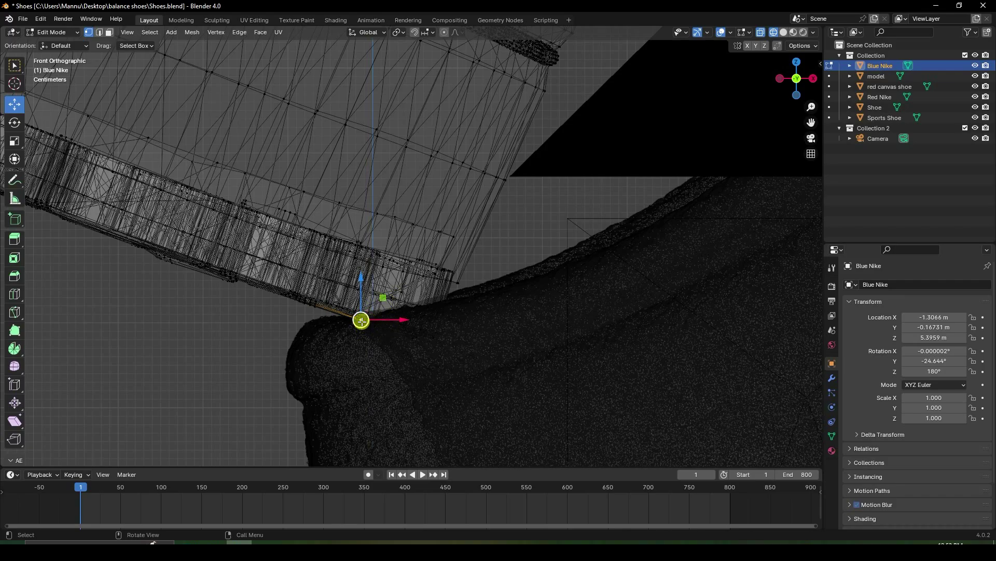
pyautogui.click(192, 32)
pyautogui.moveTo(207, 65)
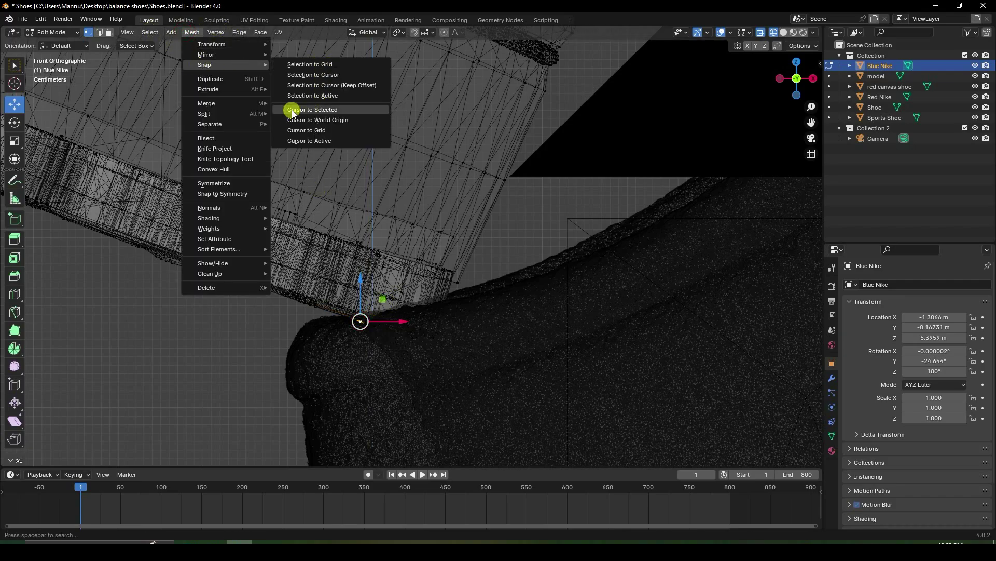
pyautogui.click(326, 110)
# Back in Object Mode, set the Blue Nike's origin to the 3D cursor
pyautogui.click(52, 32)
pyautogui.click(55, 49)
pyautogui.click(164, 33)
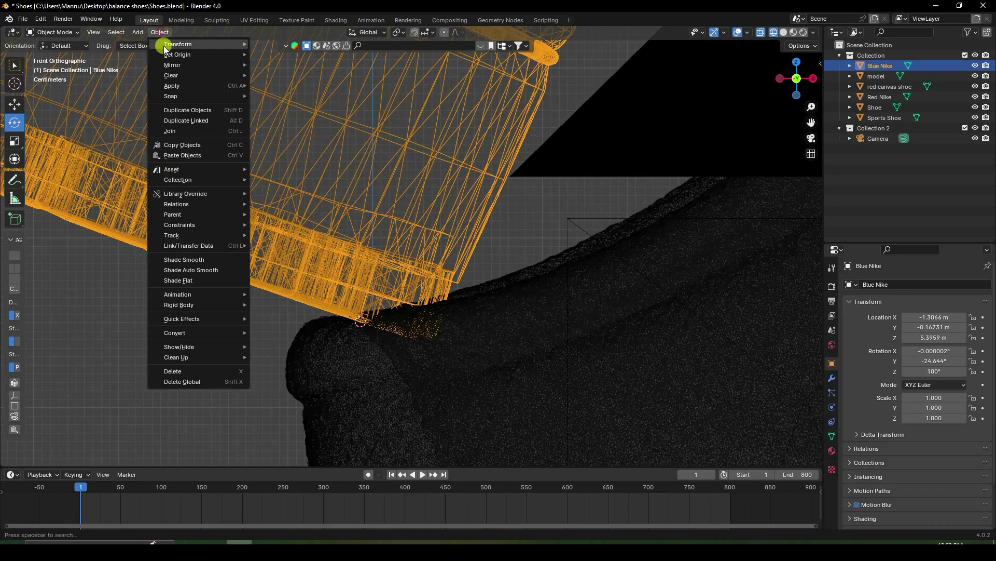
pyautogui.moveTo(177, 54)
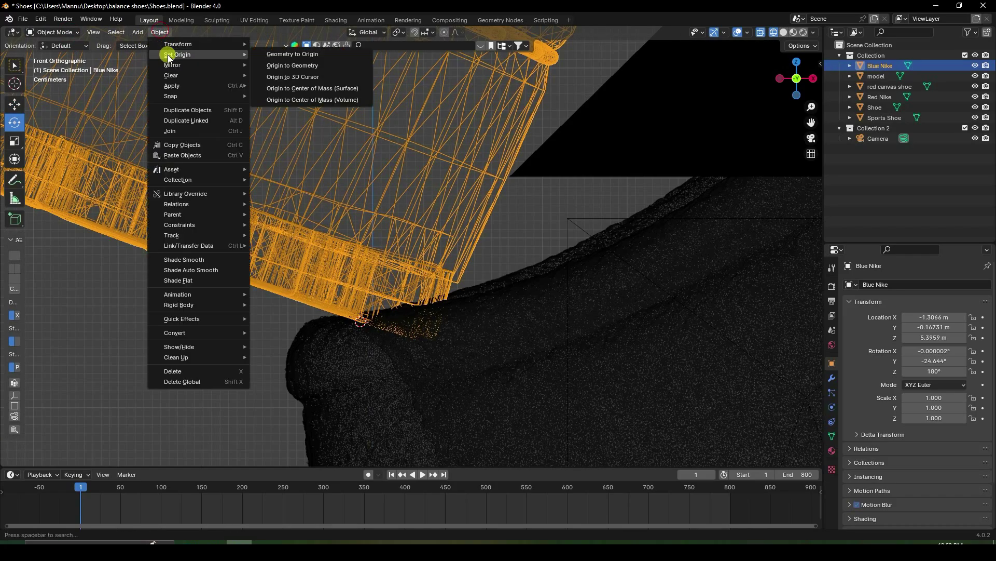
pyautogui.click(301, 78)
# Try tilting the Blue Nike around its heel origin to about -50° on Y and undo the rotation
pyautogui.scroll(-6, 446, 263)
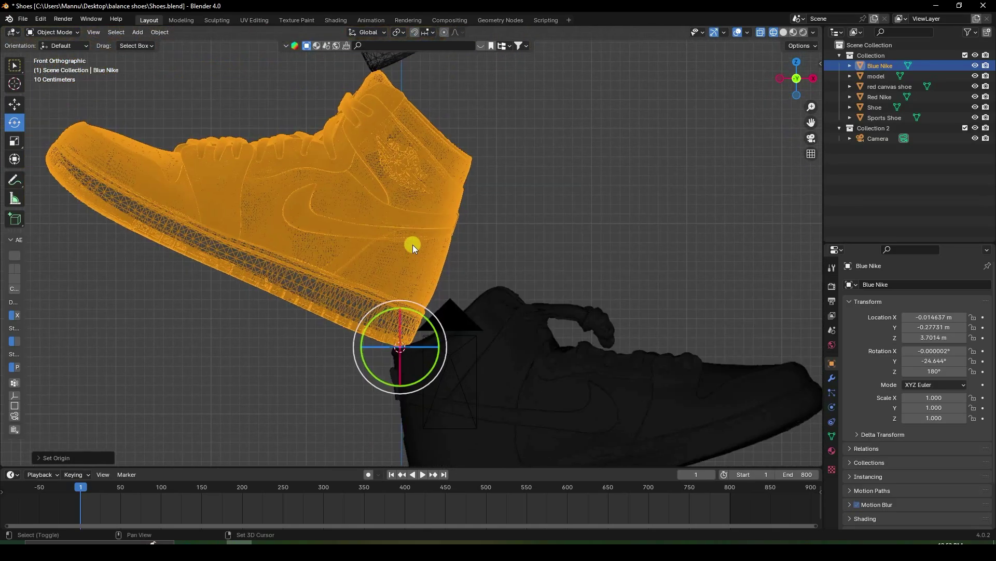
pyautogui.moveTo(407, 308); pyautogui.dragTo(414, 328)
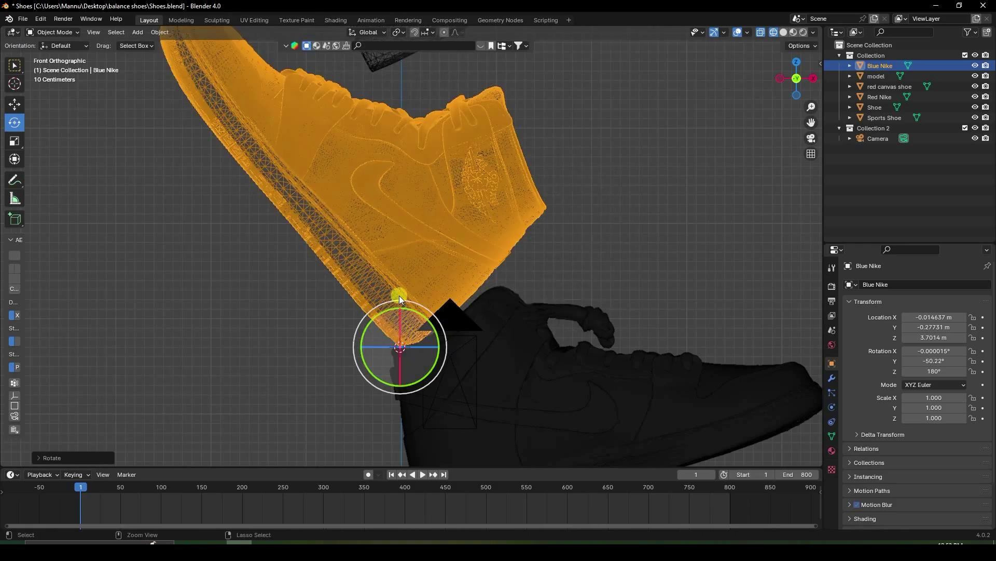
pyautogui.hotkey('ctrl', 'z')
# Select the Red Nike and, in Edit Mode, snap the 3D cursor to its heel vertex touching the Blue Nike
pyautogui.keyDown('shift'); pyautogui.moveTo(430, 251); pyautogui.dragTo(439, 312, button='middle'); pyautogui.keyUp('shift')
pyautogui.scroll(8, 439, 312)
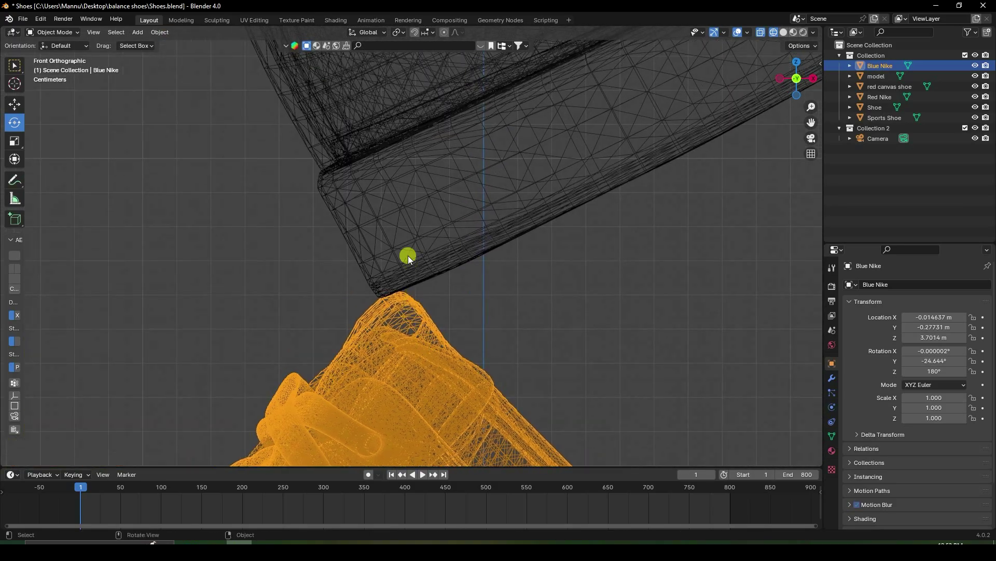
pyautogui.click(416, 288)
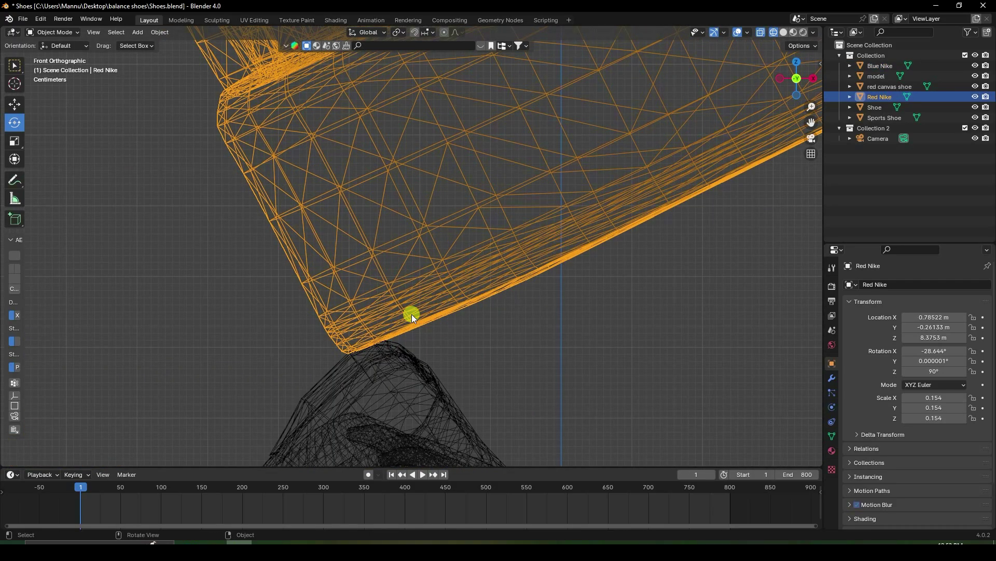
pyautogui.click(53, 32)
pyautogui.click(53, 55)
pyautogui.scroll(3, 385, 377)
pyautogui.click(357, 411)
pyautogui.click(192, 33)
pyautogui.moveTo(200, 64)
pyautogui.click(313, 112)
# Leave Edit Mode and set the Red Nike's origin to the 3D cursor
pyautogui.click(54, 32)
pyautogui.click(54, 45)
pyautogui.click(159, 32)
pyautogui.click(285, 75)
pyautogui.scroll(-6, 406, 197)
# Select the Sports Shoe and, in Edit Mode, snap the 3D cursor to its sole vertex touching the Red Nike's collar
pyautogui.keyDown('shift'); pyautogui.moveTo(406, 204); pyautogui.dragTo(407, 265, button='middle'); pyautogui.keyUp('shift')
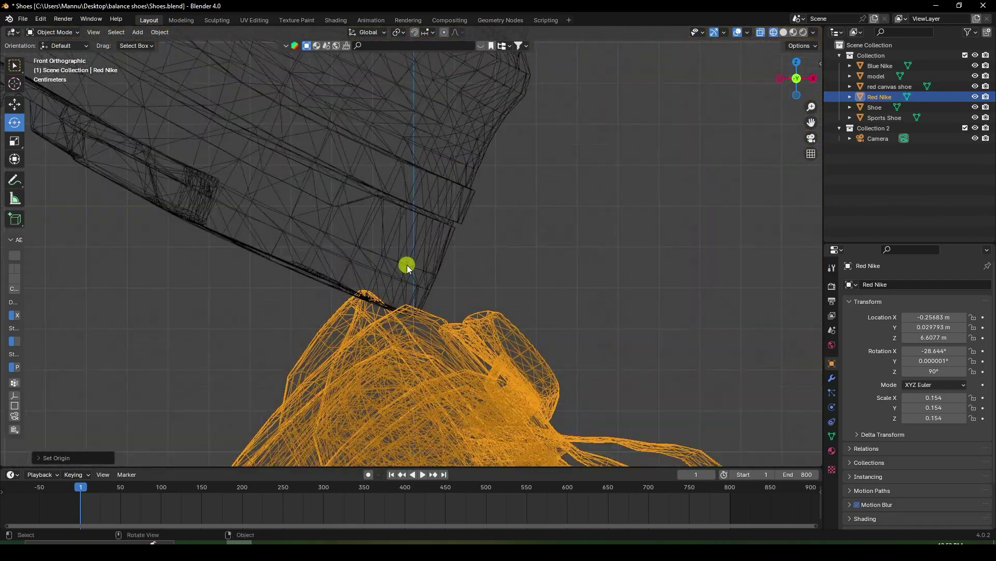
pyautogui.scroll(4, 408, 270)
pyautogui.click(414, 295)
pyautogui.press('Tab')
pyautogui.click(423, 322)
pyautogui.click(192, 32)
pyautogui.moveTo(211, 62)
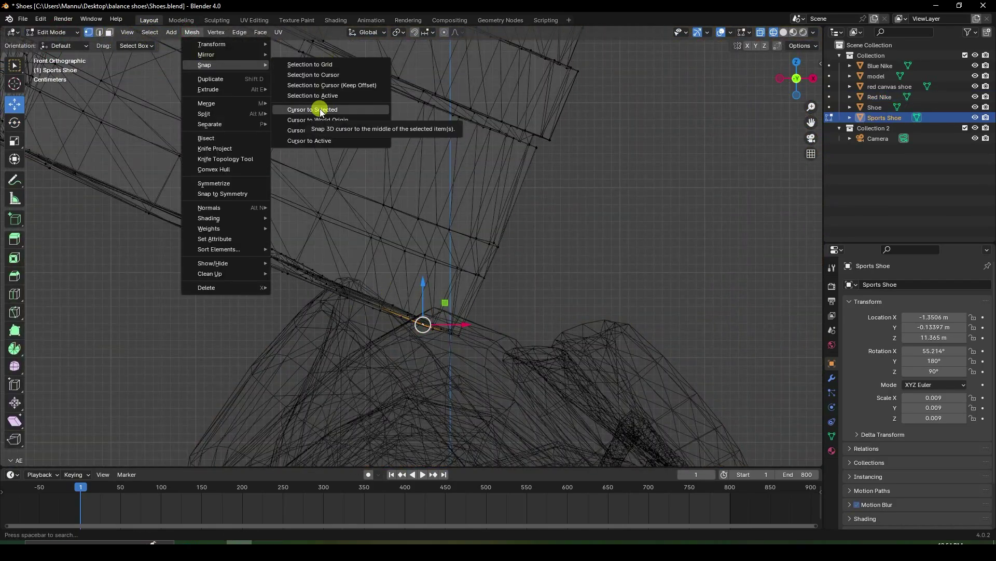
pyautogui.click(319, 108)
# Return to Object Mode and set the Sports Shoe's origin to the 3D cursor
pyautogui.click(54, 33)
pyautogui.click(65, 45)
pyautogui.click(159, 32)
pyautogui.click(300, 76)
pyautogui.scroll(-6, 363, 218)
# Select the red canvas shoe and, in Edit Mode, snap the 3D cursor to its heel vertex touching the Sports Shoe
pyautogui.scroll(5, 366, 306)
pyautogui.click(358, 288)
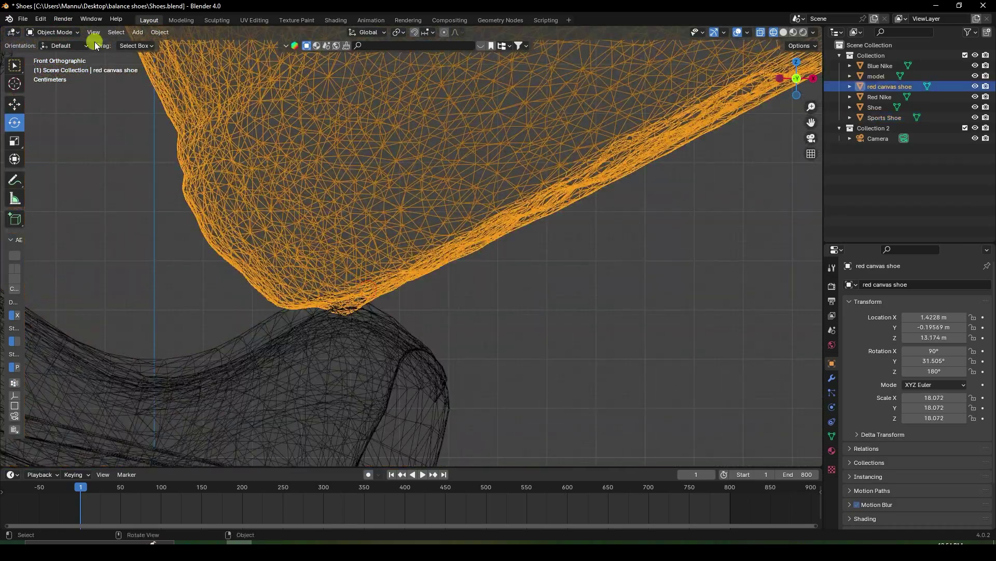
pyautogui.click(55, 32)
pyautogui.click(54, 56)
pyautogui.click(351, 310)
pyautogui.click(192, 33)
pyautogui.click(319, 108)
# Return to Object Mode, set the red canvas shoe's origin to the 3D cursor and show the whole stack in solid shading
pyautogui.click(55, 33)
pyautogui.click(65, 44)
pyautogui.click(159, 33)
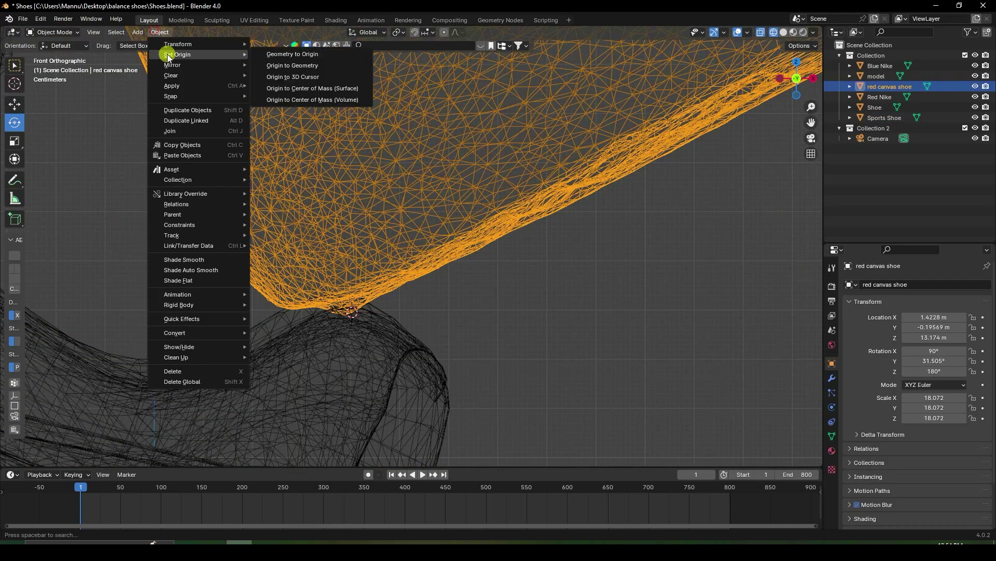
pyautogui.click(301, 76)
pyautogui.scroll(-16, 518, 263)
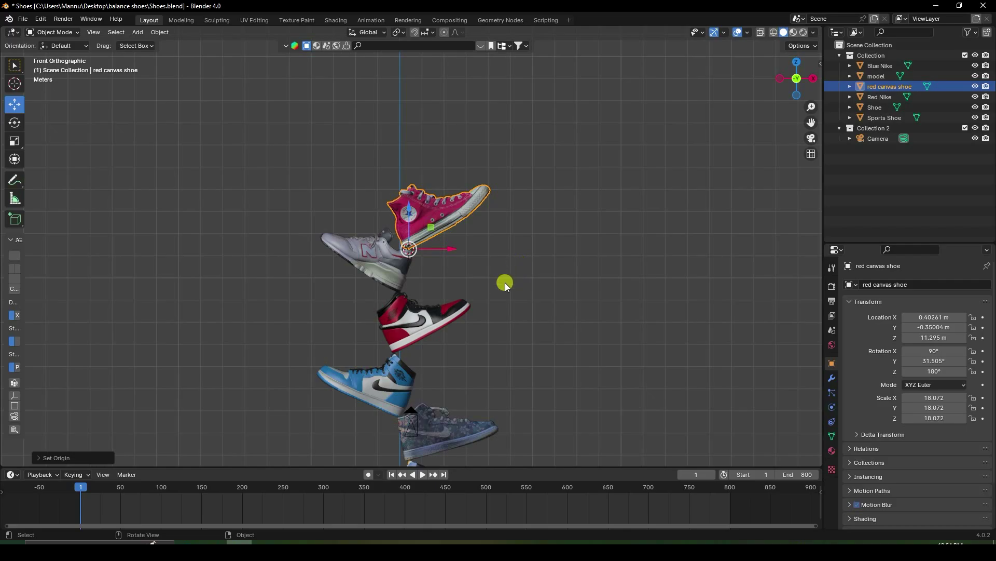
pyautogui.scroll(4, 506, 283)
pyautogui.scroll(-5, 485, 313)
pyautogui.scroll(3, 490, 303)
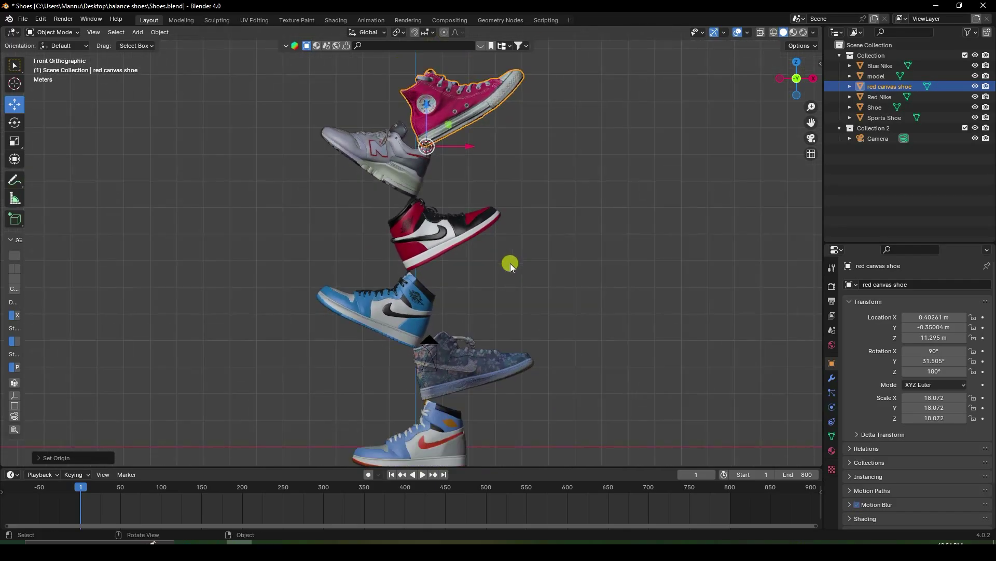
# Parent the floral shoe to the bottom Shoe using Object (Keep Transform)
pyautogui.moveTo(502, 312); pyautogui.dragTo(461, 280, button='middle')
pyautogui.scroll(2, 458, 354)
pyautogui.click(461, 270)
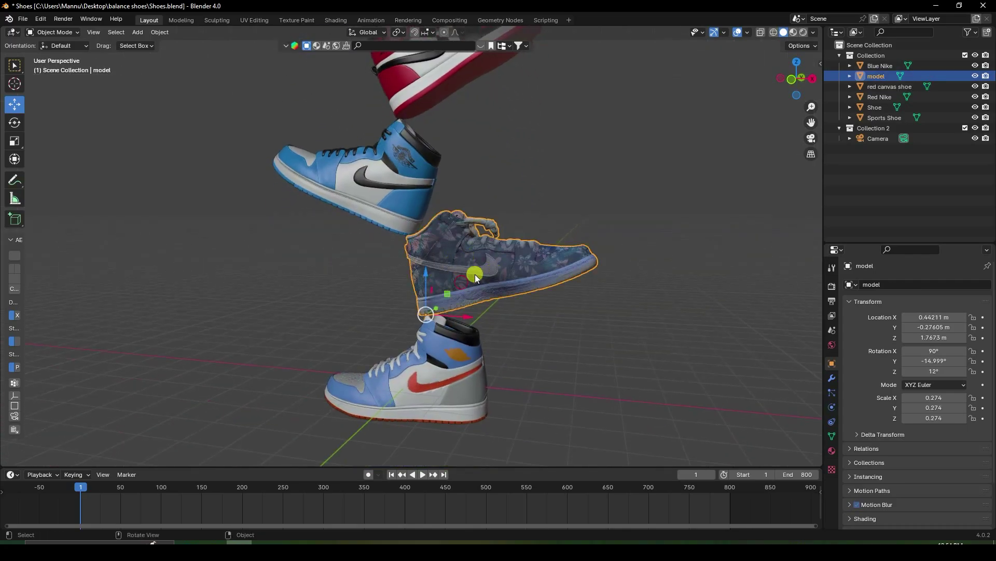
pyautogui.keyDown('shift'); pyautogui.click(425, 369); pyautogui.keyUp('shift')
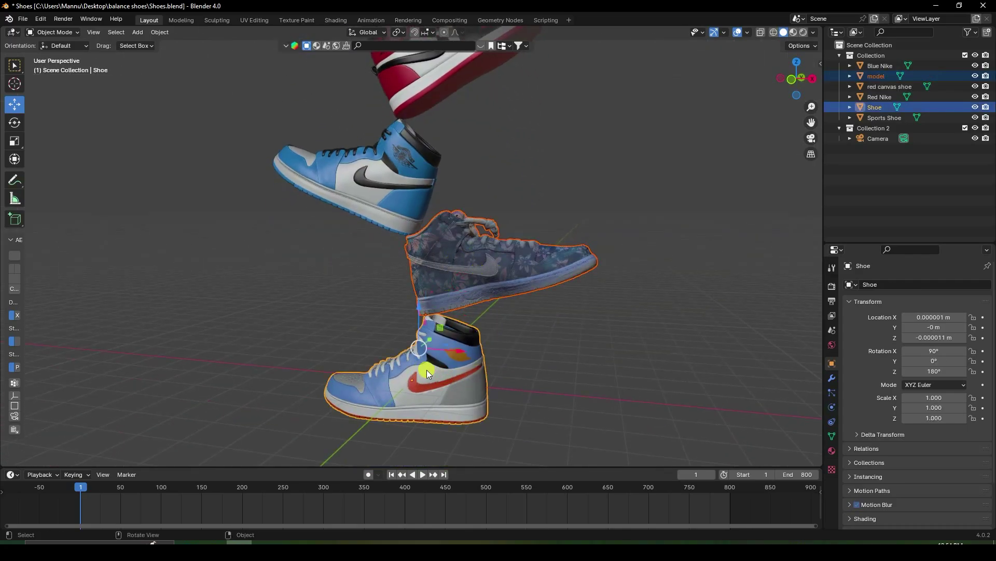
pyautogui.hotkey('ctrl', 'p')
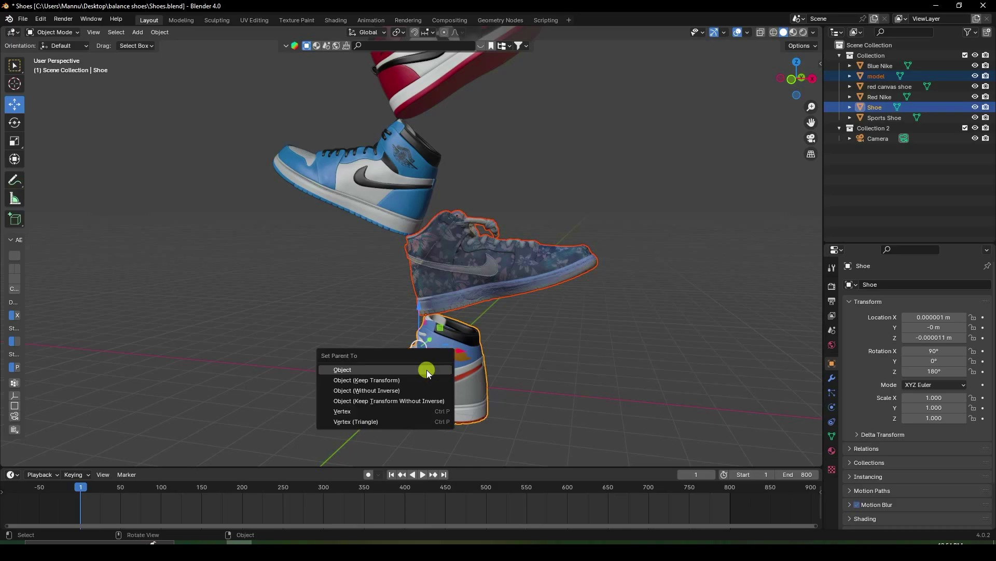
pyautogui.click(389, 380)
# Parent the Blue Nike to the floral shoe beneath it using Object (Keep Transform)
pyautogui.keyDown('shift'); pyautogui.moveTo(438, 158); pyautogui.dragTo(452, 277, button='middle'); pyautogui.keyUp('shift')
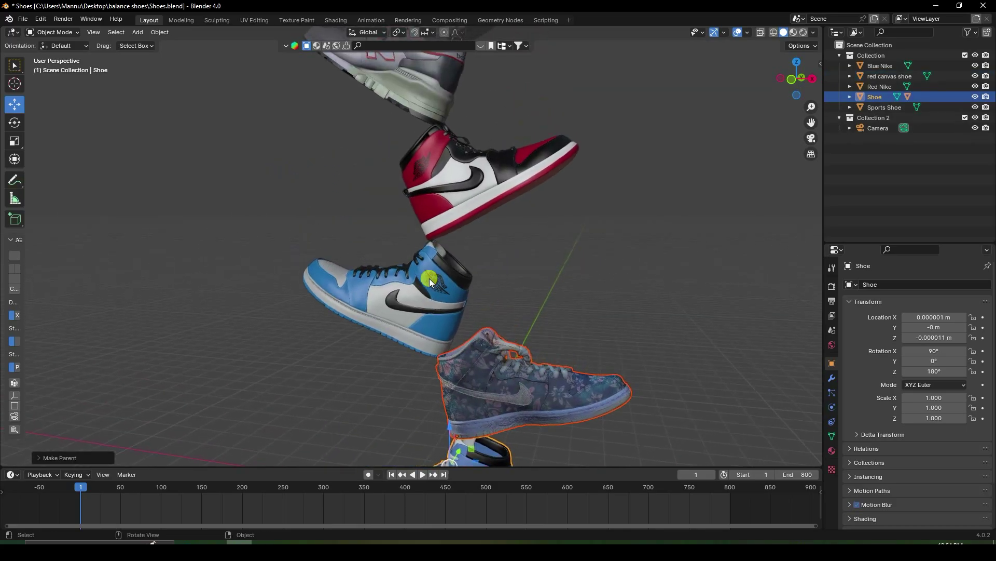
pyautogui.click(410, 284)
pyautogui.keyDown('shift'); pyautogui.moveTo(511, 290); pyautogui.dragTo(465, 232, button='middle'); pyautogui.keyUp('shift')
pyautogui.keyDown('shift'); pyautogui.click(470, 320); pyautogui.keyUp('shift')
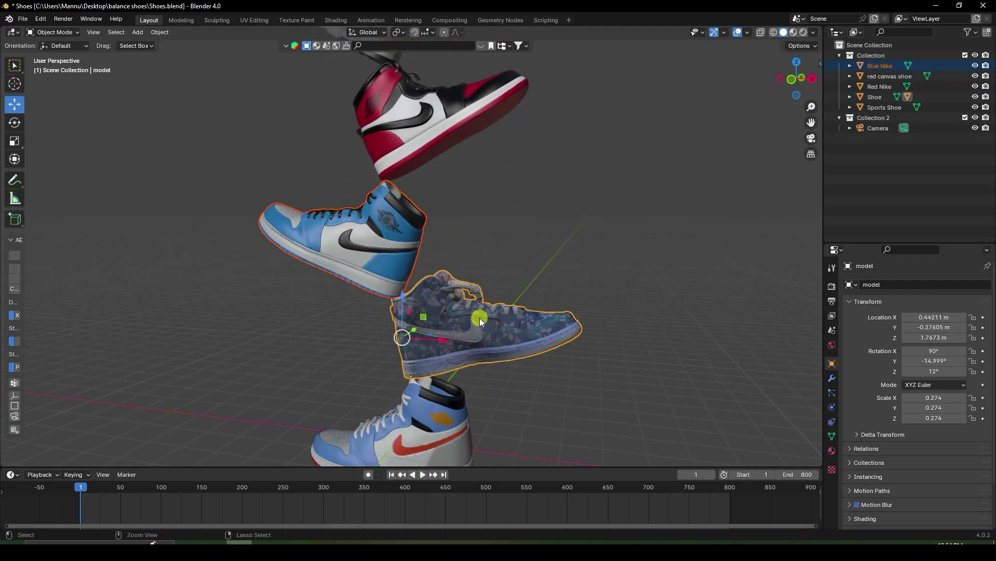
pyautogui.hotkey('ctrl', 'p')
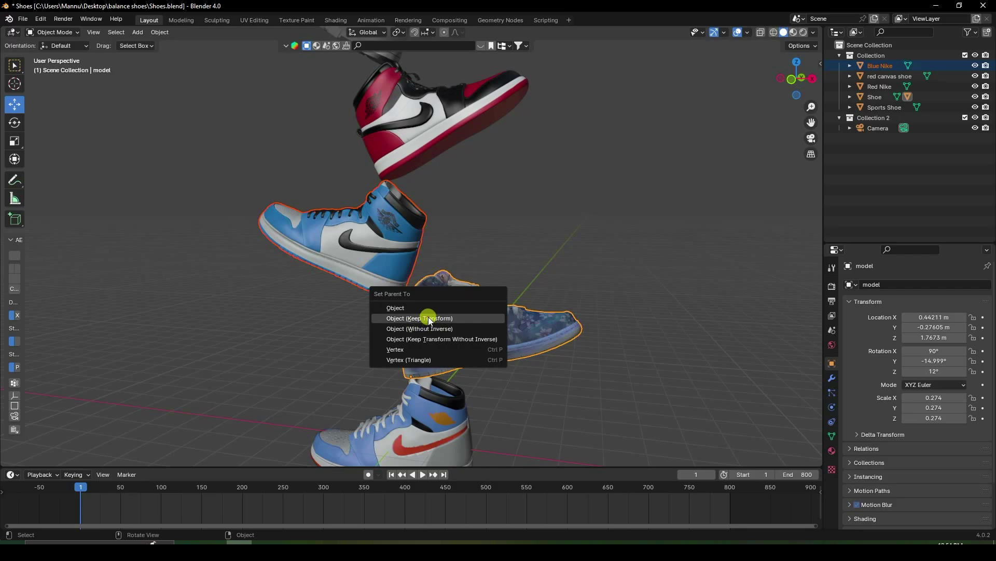
pyautogui.press('Return')
# Parent the Red Nike to the Blue Nike beneath it, keeping its transform
pyautogui.moveTo(472, 240); pyautogui.dragTo(470, 337, button='middle')
pyautogui.click(412, 278)
pyautogui.moveTo(412, 278); pyautogui.dragTo(409, 341, button='middle')
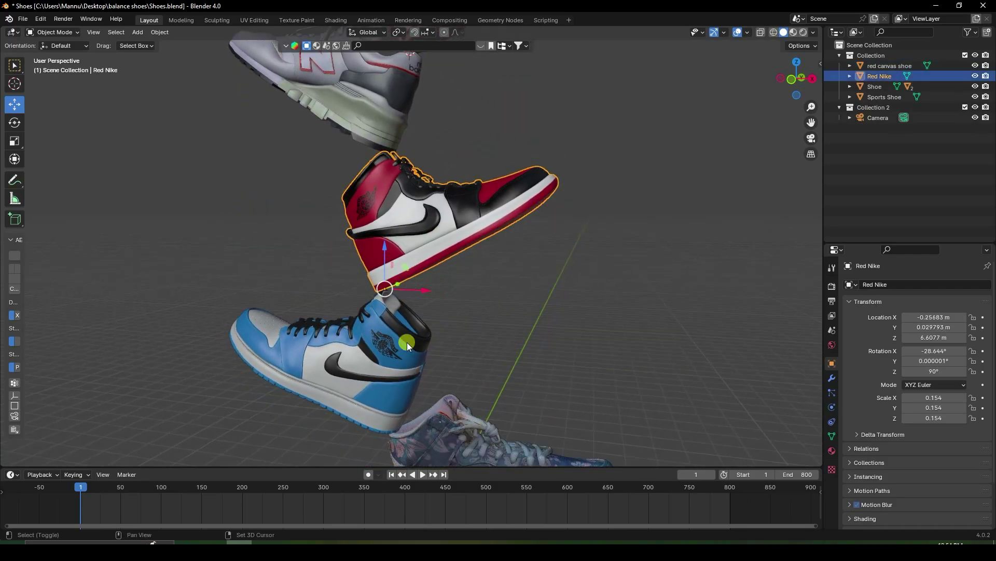
pyautogui.keyDown('shift'); pyautogui.click(393, 347); pyautogui.keyUp('shift')
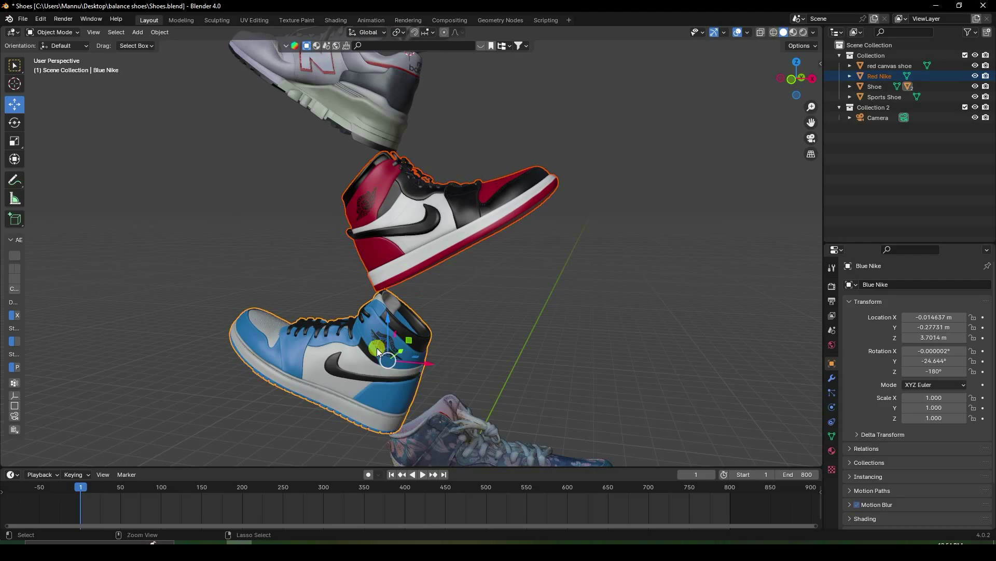
pyautogui.hotkey('ctrl', 'p')
pyautogui.click(374, 348)
# Parent the Sports Shoe to the Red Nike beneath it, keeping its transform
pyautogui.moveTo(509, 304); pyautogui.dragTo(391, 322, button='middle')
pyautogui.click(392, 323)
pyautogui.keyDown('shift'); pyautogui.moveTo(523, 369); pyautogui.dragTo(454, 340, button='middle'); pyautogui.keyUp('shift')
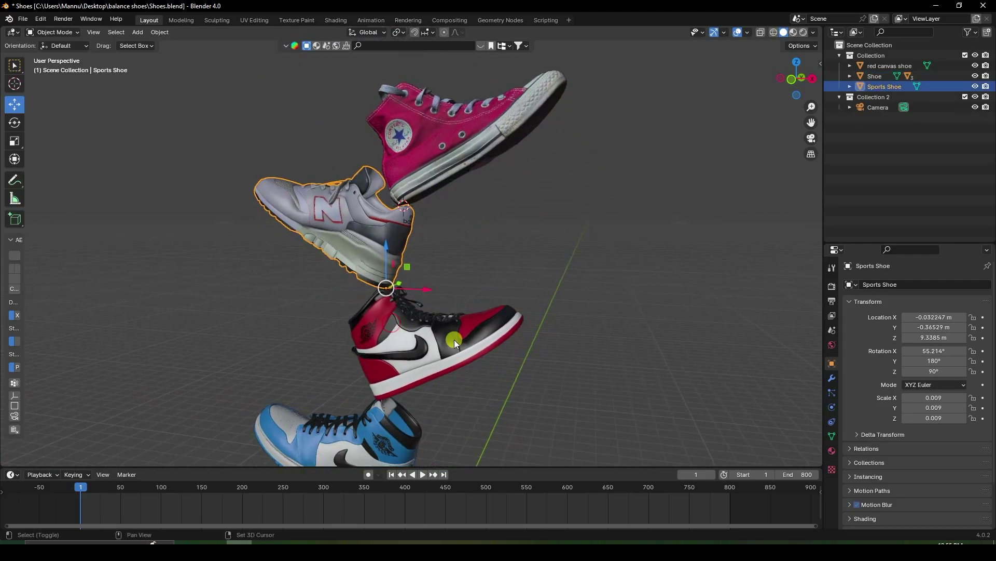
pyautogui.keyDown('shift'); pyautogui.click(454, 340); pyautogui.keyUp('shift')
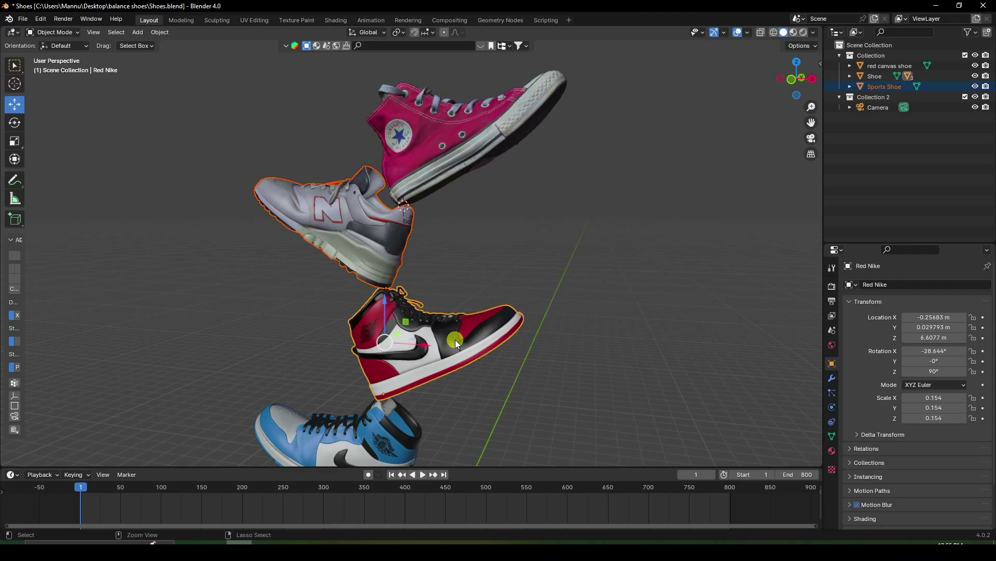
pyautogui.hotkey('ctrl', 'p')
pyautogui.click(455, 338)
# Parent the red canvas shoe to the Sports Shoe using Object (Keep Transform)
pyautogui.scroll(3, 457, 316)
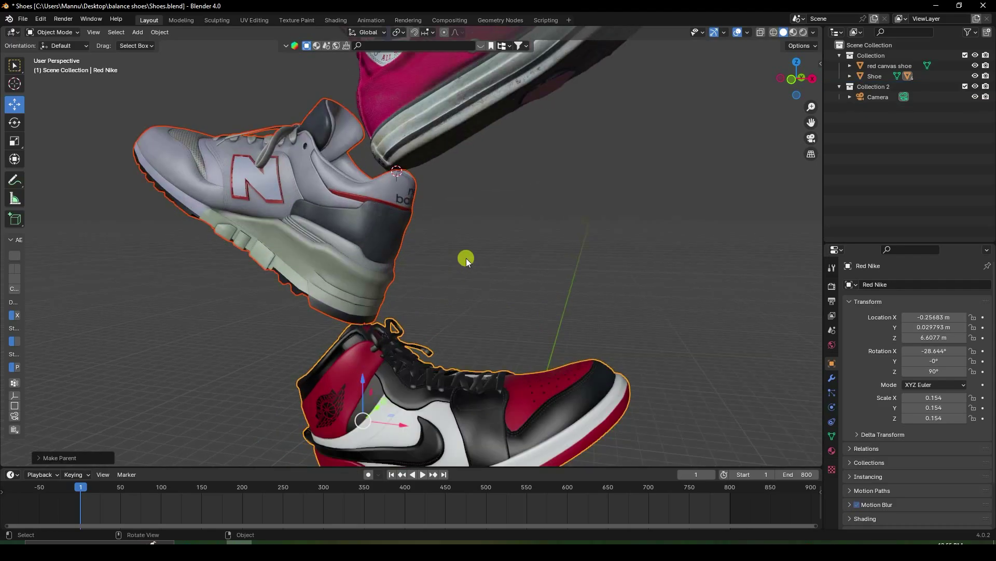
pyautogui.keyDown('shift'); pyautogui.moveTo(469, 229); pyautogui.dragTo(473, 376, button='middle'); pyautogui.keyUp('shift')
pyautogui.click(458, 240)
pyautogui.keyDown('shift'); pyautogui.click(376, 385); pyautogui.keyUp('shift')
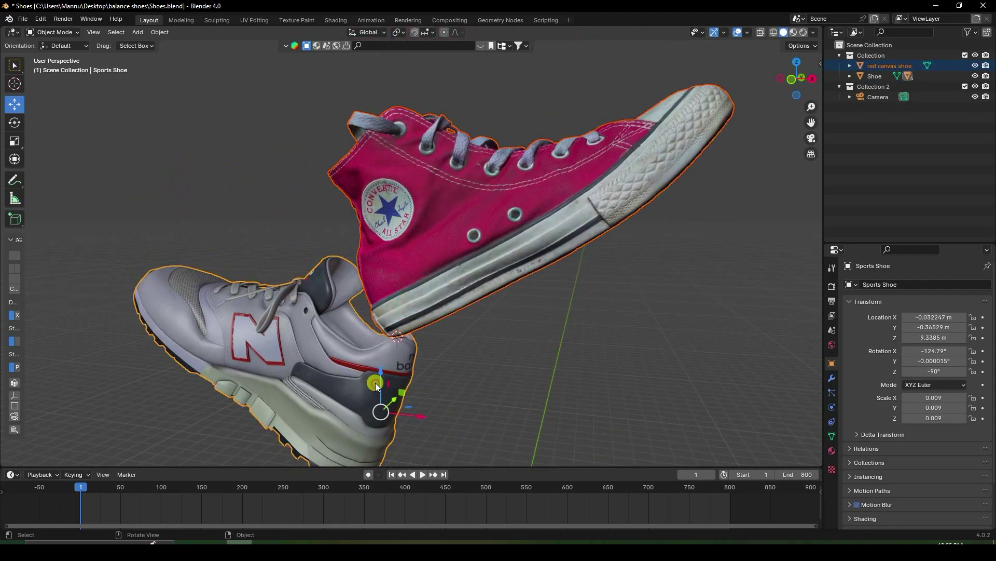
pyautogui.hotkey('ctrl', 'p')
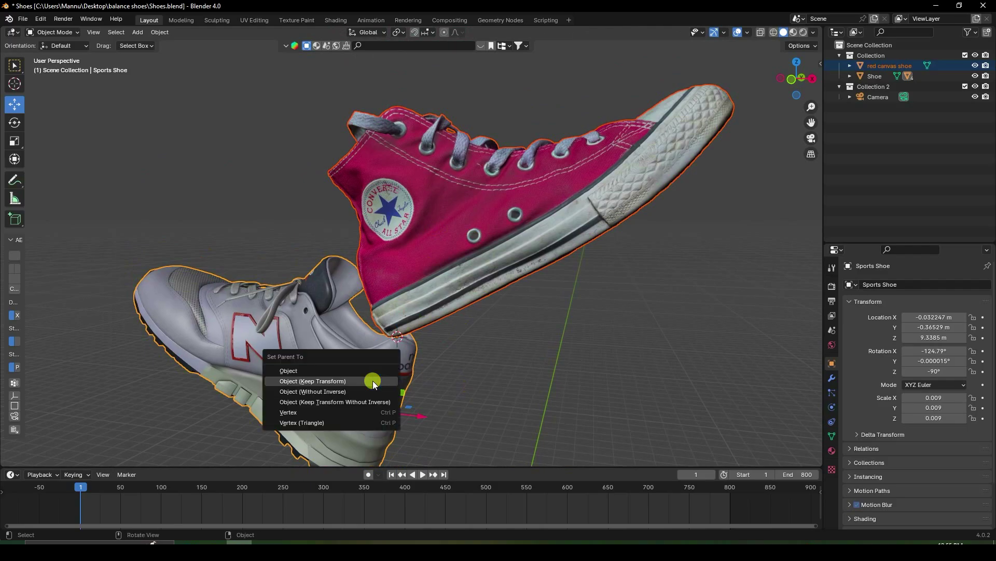
pyautogui.click(313, 381)
# Test the parenting by rotating the floral shoe with the Rotate tool, and undo the rotation
pyautogui.scroll(-4, 481, 350)
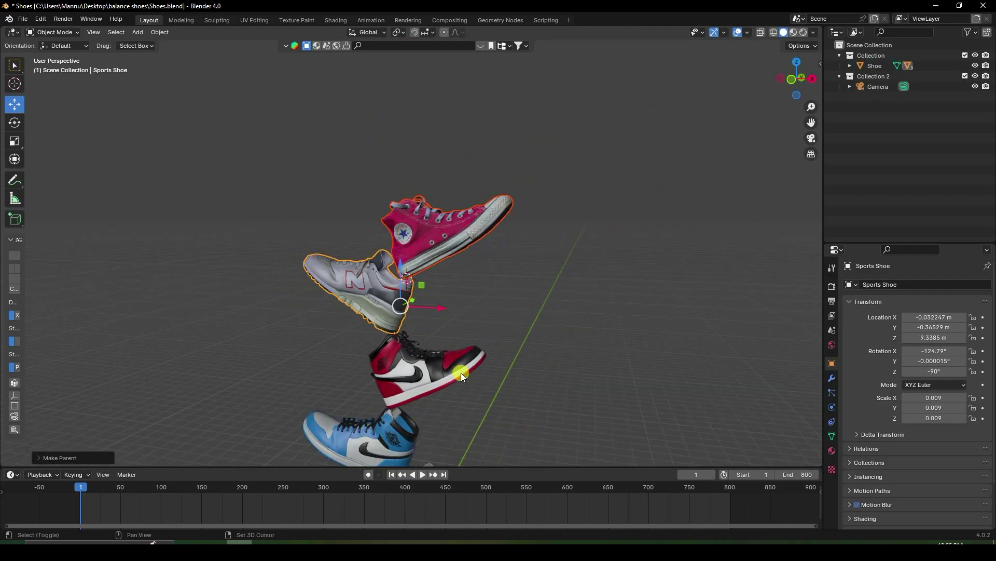
pyautogui.keyDown('shift'); pyautogui.moveTo(459, 367); pyautogui.dragTo(488, 201, button='middle'); pyautogui.keyUp('shift')
pyautogui.scroll(3, 488, 249)
pyautogui.keyDown('shift'); pyautogui.moveTo(488, 332); pyautogui.dragTo(439, 379, button='middle'); pyautogui.keyUp('shift')
pyautogui.scroll(-3, 441, 343)
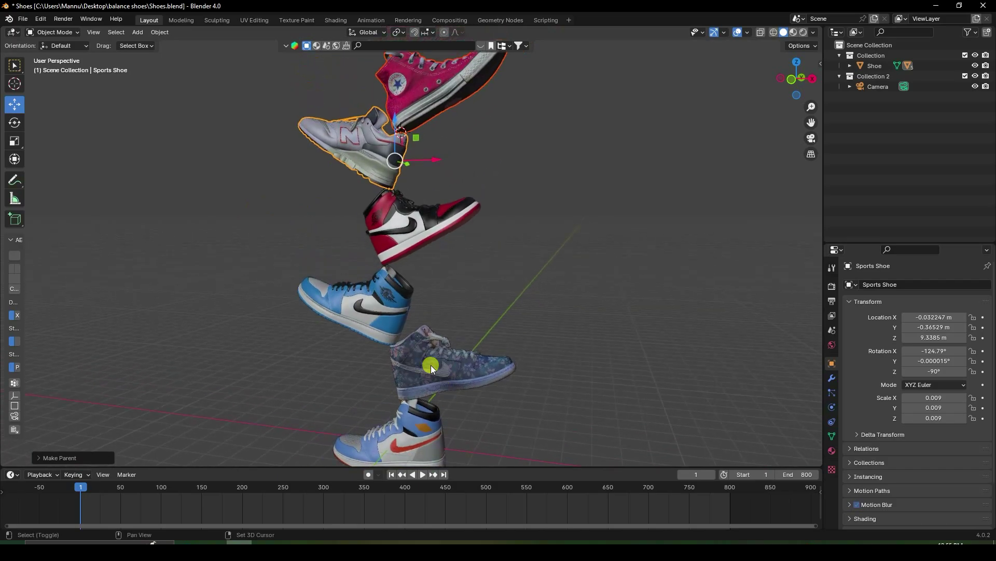
pyautogui.click(418, 350)
pyautogui.click(14, 122)
pyautogui.moveTo(415, 365); pyautogui.dragTo(379, 325)
pyautogui.hotkey('ctrl', 'z')
# Test-rotate the shoes higher in the stack, ending with the Sports Shoe, and undo the rotations
pyautogui.click(391, 304)
pyautogui.moveTo(408, 311); pyautogui.dragTo(450, 350, button='middle')
pyautogui.click(413, 319)
pyautogui.moveTo(413, 319); pyautogui.dragTo(439, 346)
pyautogui.moveTo(422, 319); pyautogui.dragTo(391, 274, button='middle')
pyautogui.click(391, 274)
pyautogui.moveTo(412, 291)
pyautogui.mouseDown()
pyautogui.moveTo(398, 266)
pyautogui.moveTo(420, 294)
pyautogui.mouseUp()
pyautogui.hotkey('ctrl', 'z')
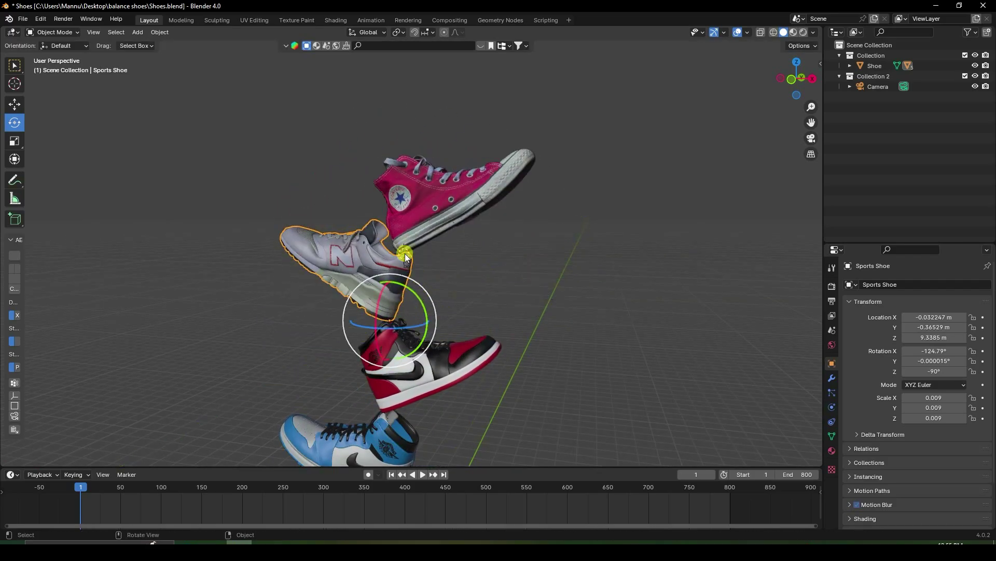
# In camera view, set the camera's X location to 0 m and its rotation to 90°, 0°, 0°
pyautogui.scroll(-4, 410, 252)
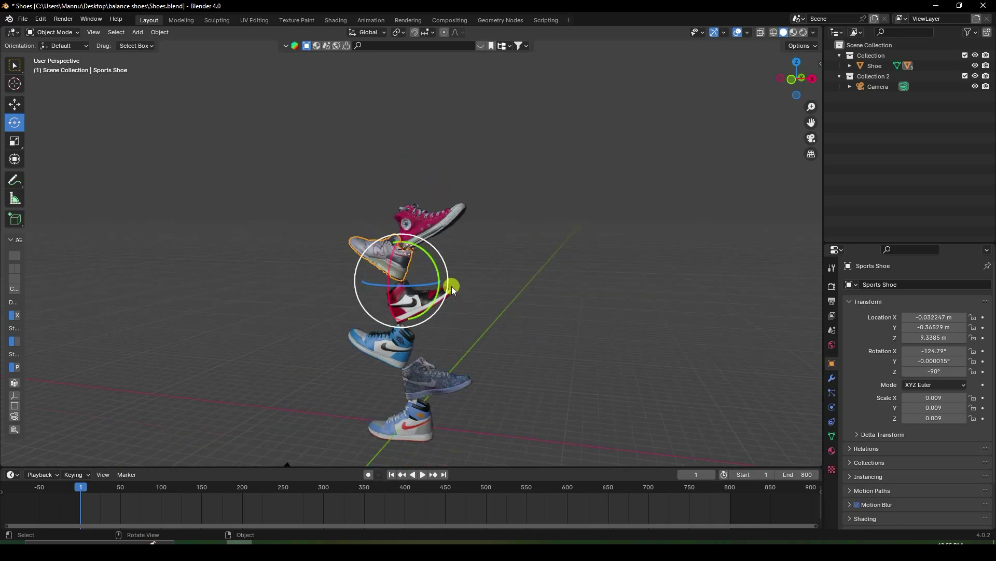
pyautogui.press('KP_0')
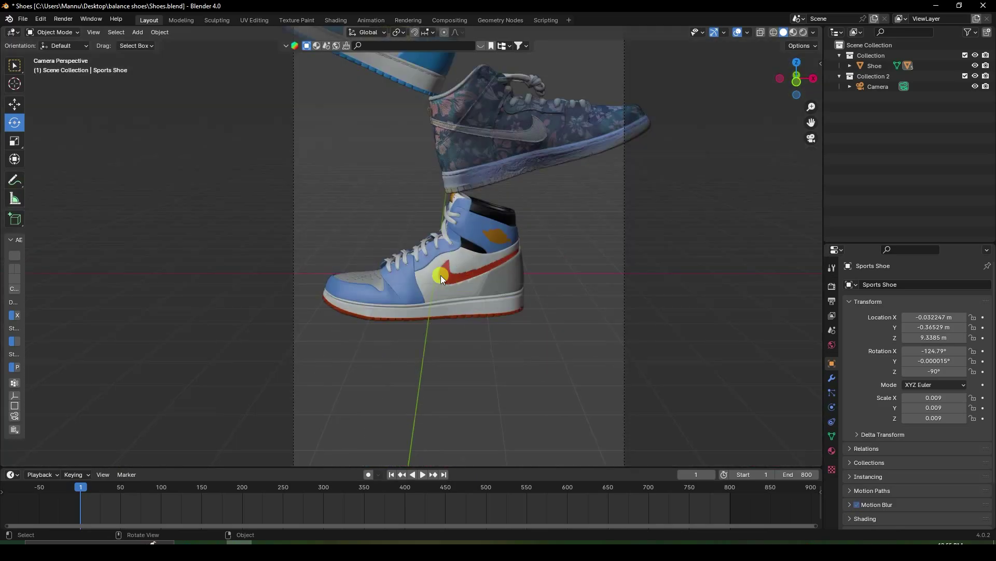
pyautogui.click(879, 87)
pyautogui.click(939, 317)
pyautogui.write('0')
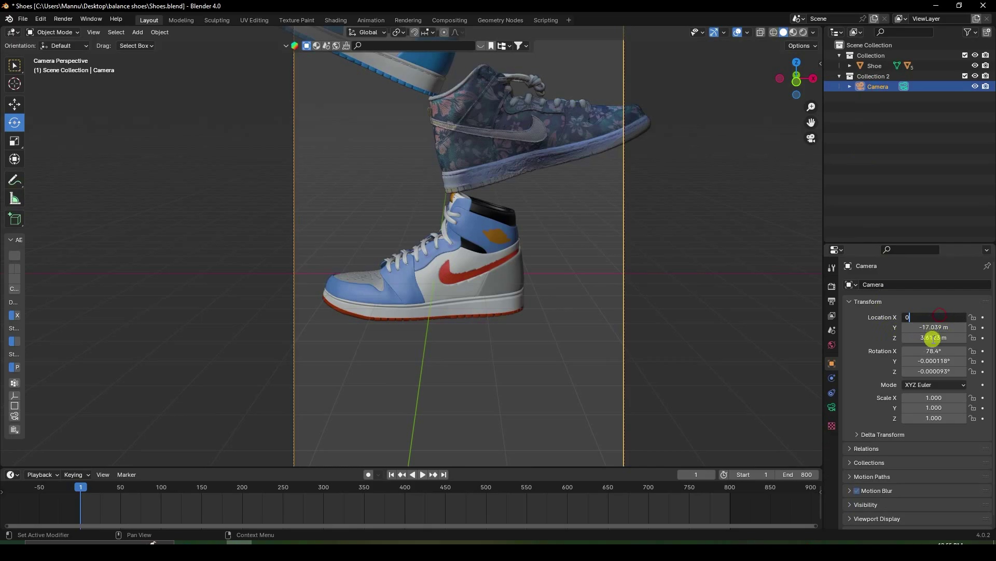
pyautogui.click(930, 351)
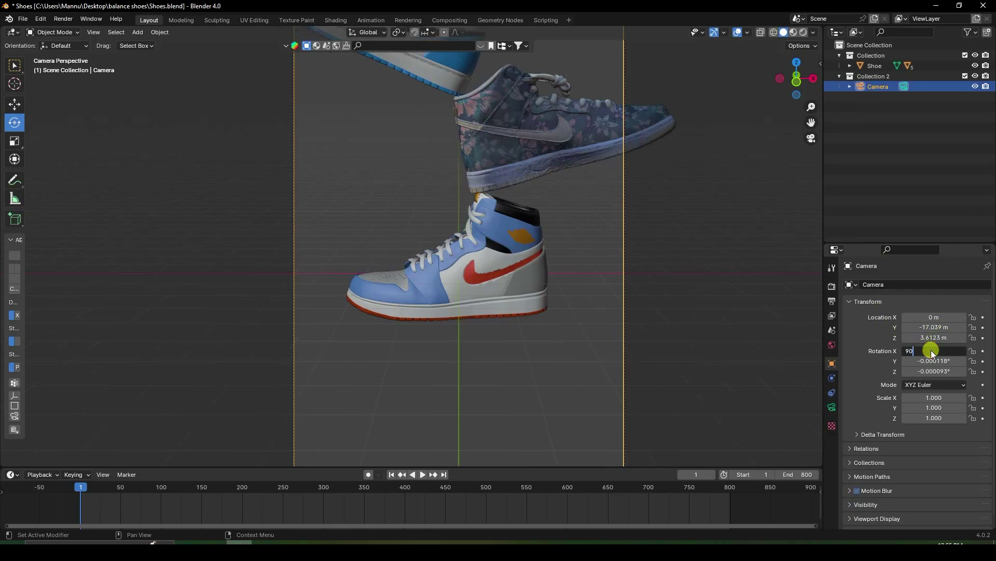
pyautogui.press('Return')
pyautogui.press('Return')
pyautogui.click(935, 371)
pyautogui.write('0')
pyautogui.press('Return')
# Frame the whole stack by setting the camera's location to -25 m in Y and about 6.56 m in Z
pyautogui.scroll(-4, 596, 289)
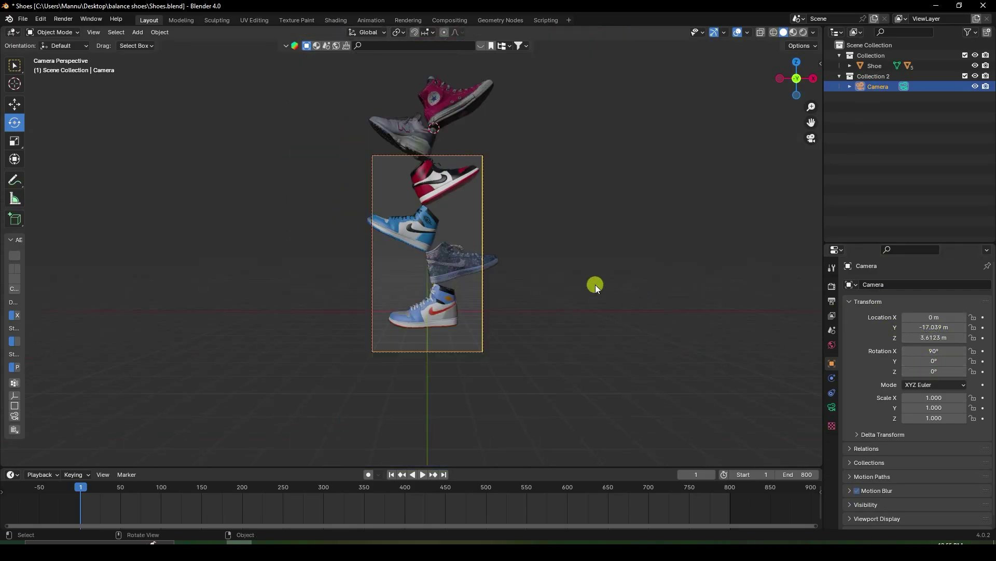
pyautogui.moveTo(935, 328); pyautogui.dragTo(565, 335)
pyautogui.moveTo(934, 337); pyautogui.dragTo(182, 337)
pyautogui.click(931, 328)
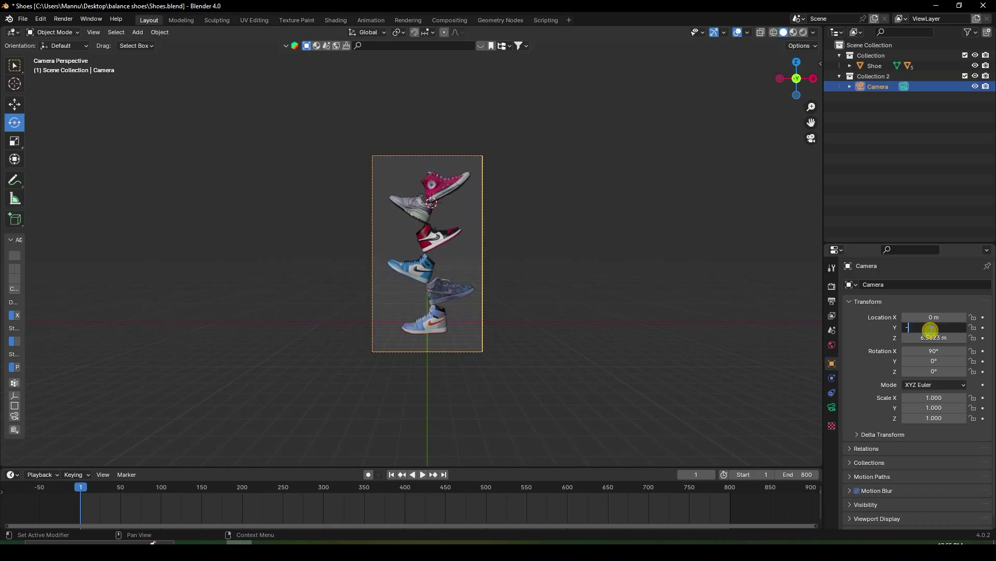
pyautogui.write('-25')
pyautogui.press('Return')
pyautogui.scroll(5, 507, 247)
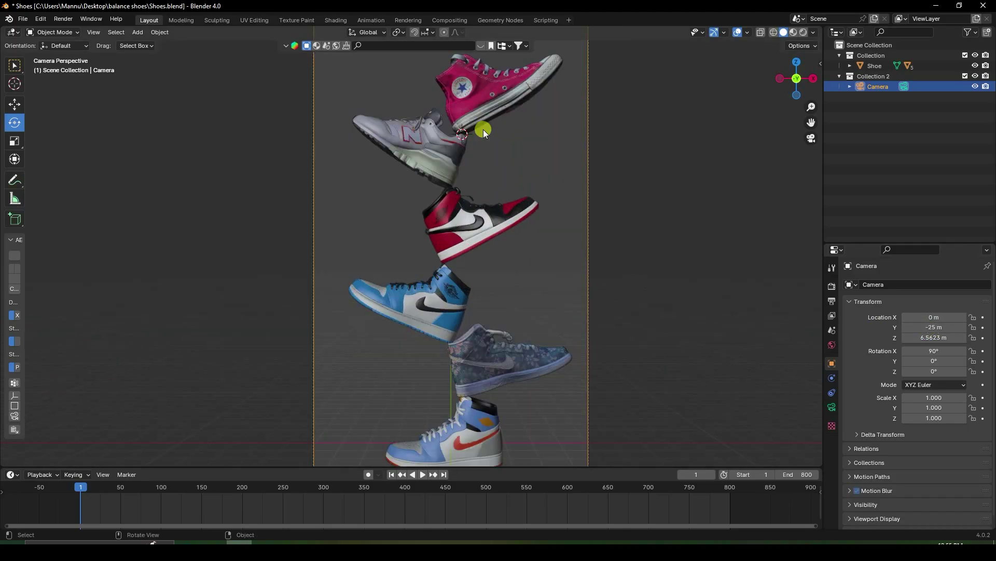
# Move the red canvas shoe so its heel rests on the Sports Shoe's tongue, at about X -0.499 m and Z 12.28 m
pyautogui.click(481, 107)
pyautogui.click(14, 104)
pyautogui.scroll(5, 437, 163)
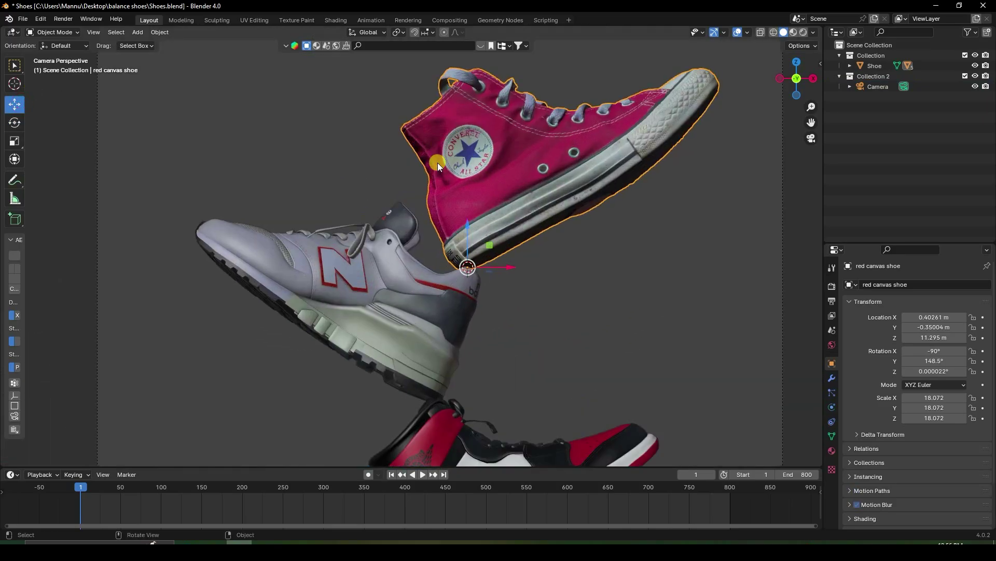
pyautogui.moveTo(467, 226); pyautogui.dragTo(445, 187)
pyautogui.scroll(5, 416, 181)
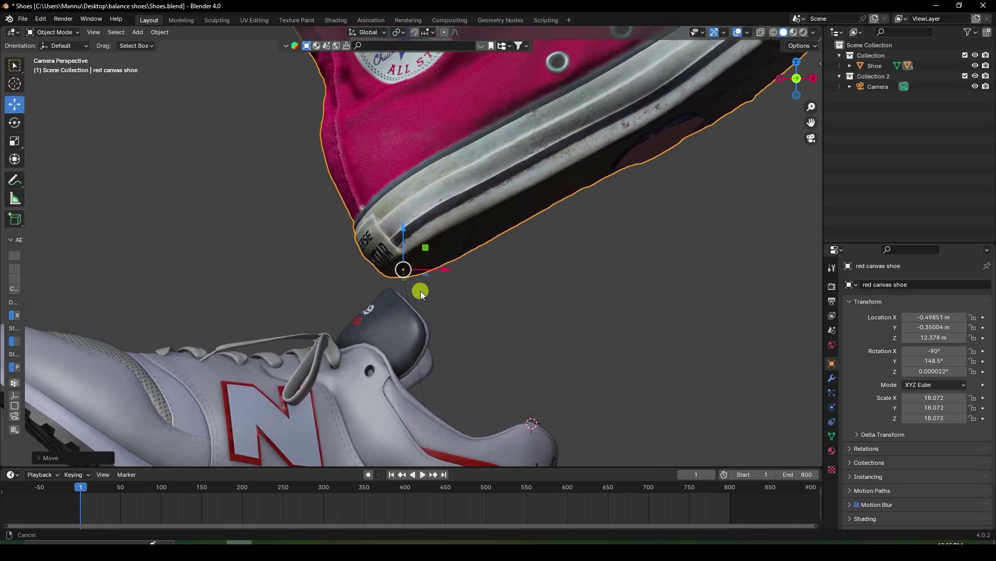
pyautogui.moveTo(394, 230); pyautogui.dragTo(407, 328)
pyautogui.moveTo(407, 328); pyautogui.dragTo(447, 326, button='middle')
# Reframe the taller stack by moving the camera to Y -28.68 m and Z 7.1723 m
pyautogui.press('KP_0')
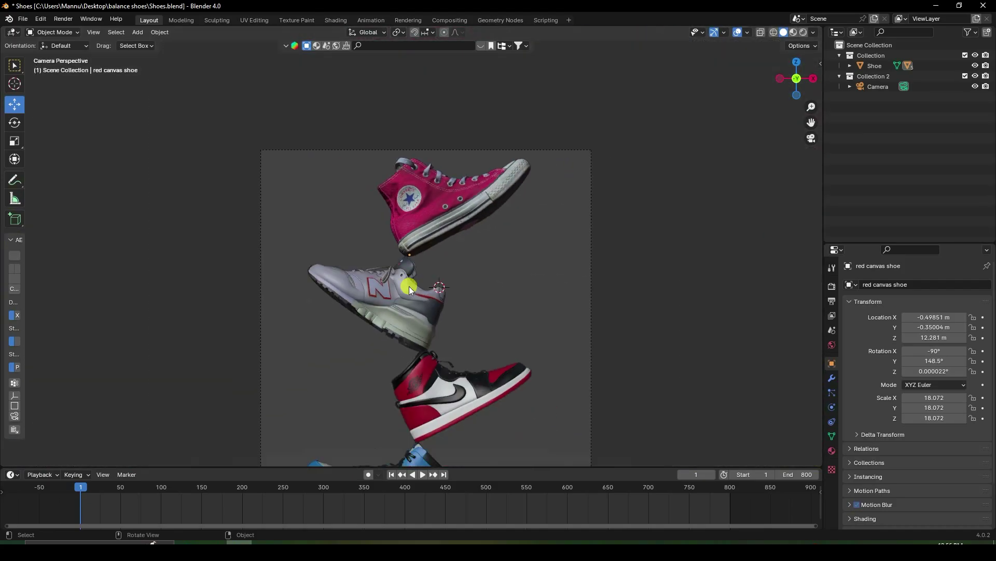
pyautogui.click(882, 90)
pyautogui.moveTo(932, 338); pyautogui.dragTo(742, 339)
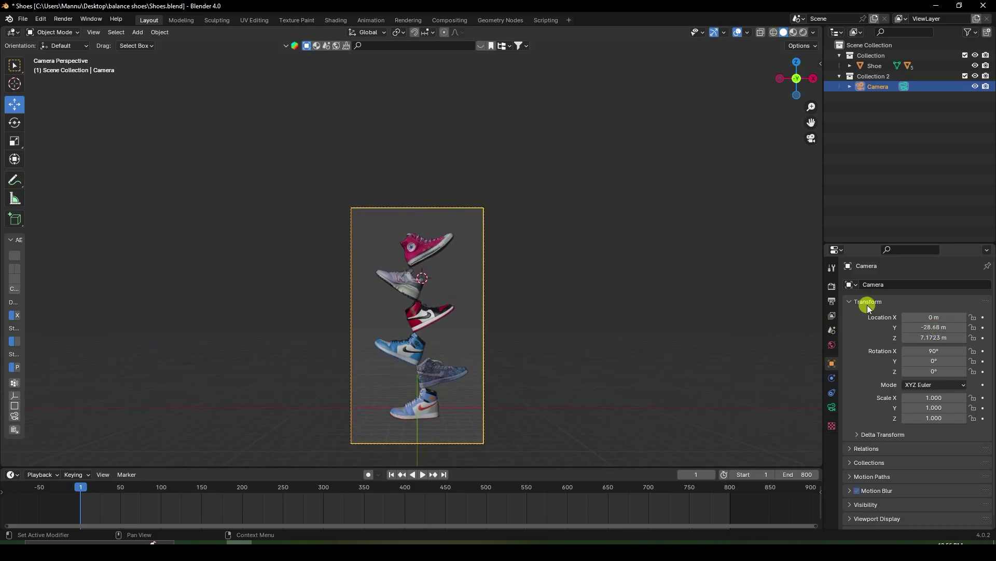
pyautogui.scroll(2, 572, 245)
pyautogui.keyDown('shift'); pyautogui.moveTo(578, 313); pyautogui.dragTo(559, 173, button='middle'); pyautogui.keyUp('shift')
pyautogui.scroll(-2, 507, 201)
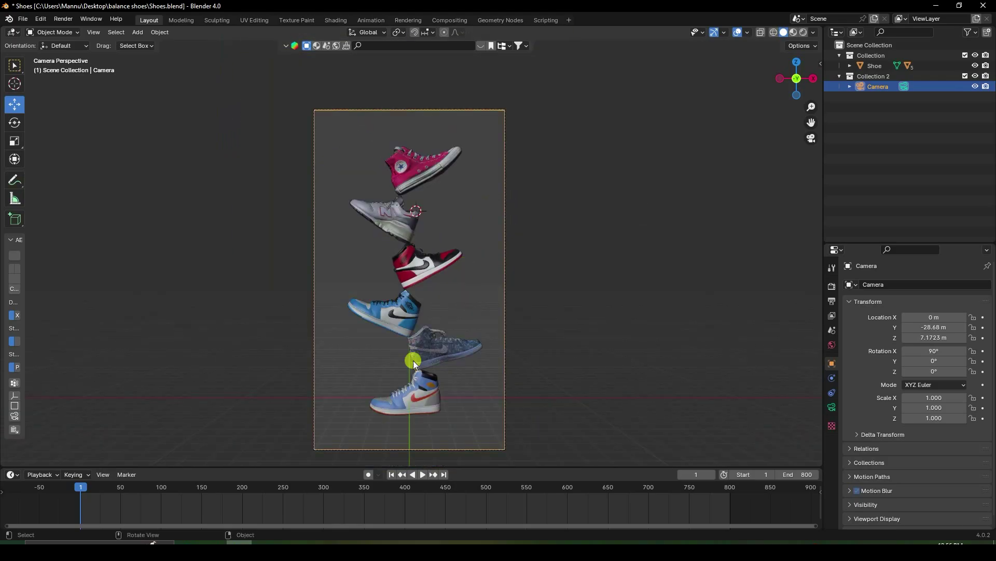
# Select the floral shoe, switch the timeline area to the Graph Editor and enlarge it
pyautogui.click(446, 348)
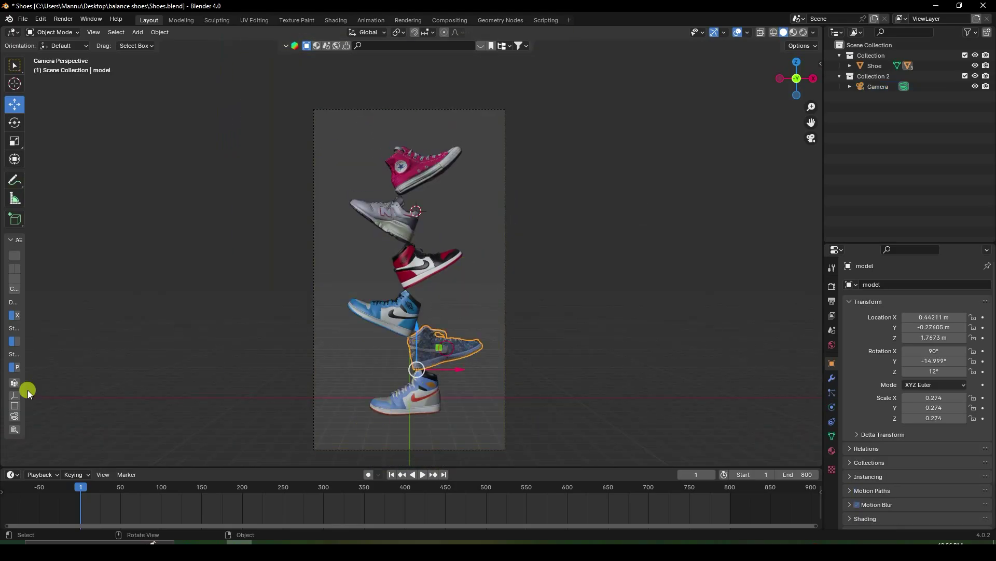
pyautogui.click(14, 475)
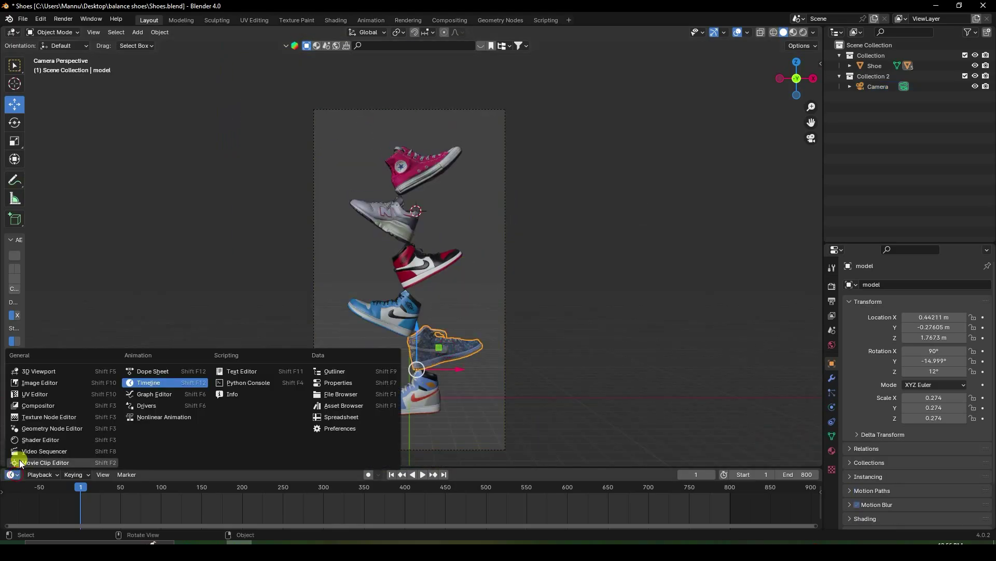
pyautogui.click(158, 394)
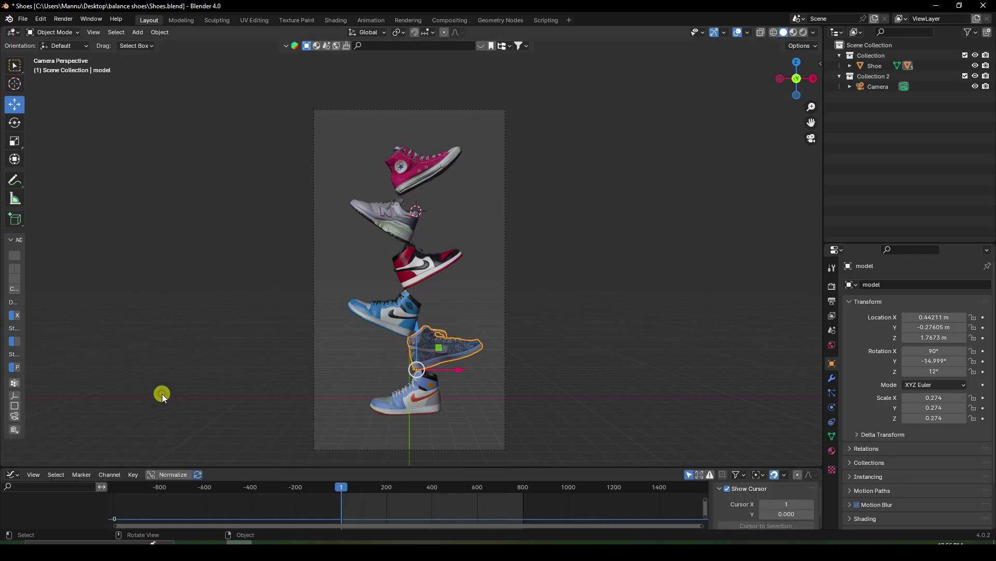
pyautogui.moveTo(241, 466); pyautogui.dragTo(241, 395)
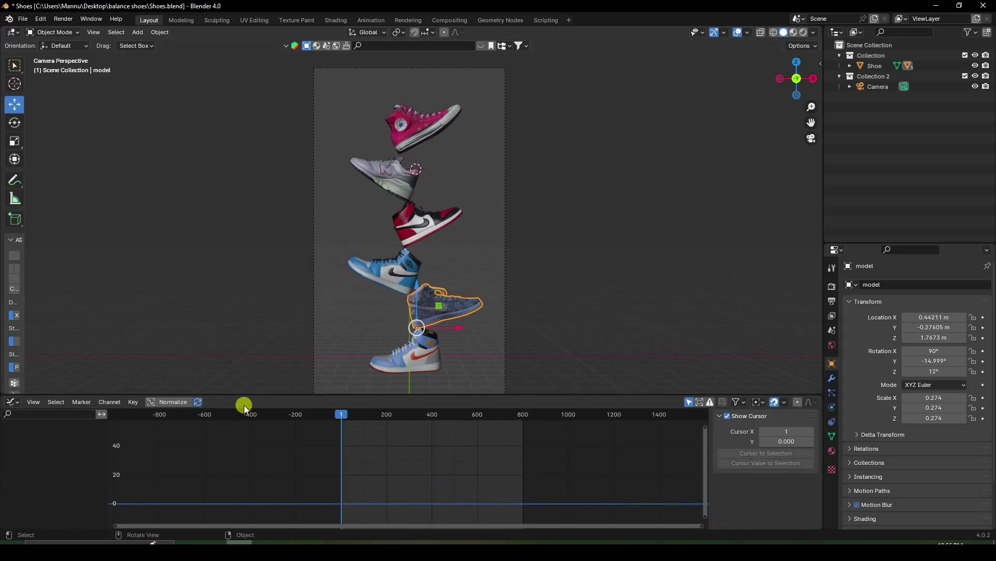
pyautogui.scroll(3, 422, 467)
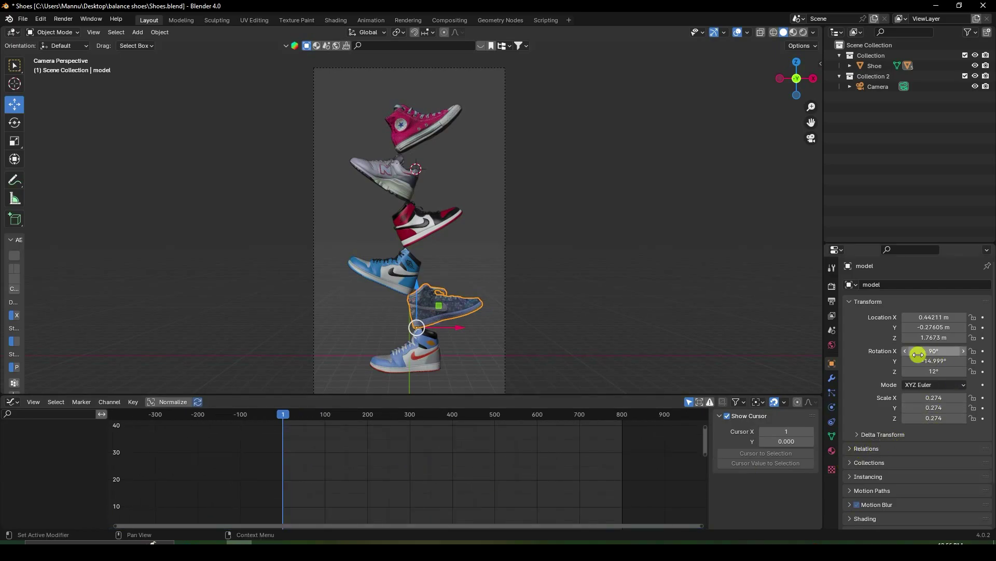
# Keyframe the floral shoe's Y rotation at frame 1 and add a Noise modifier to its F-curve
pyautogui.moveTo(932, 360); pyautogui.dragTo(159, 366)
pyautogui.hotkey('ctrl', 'z')
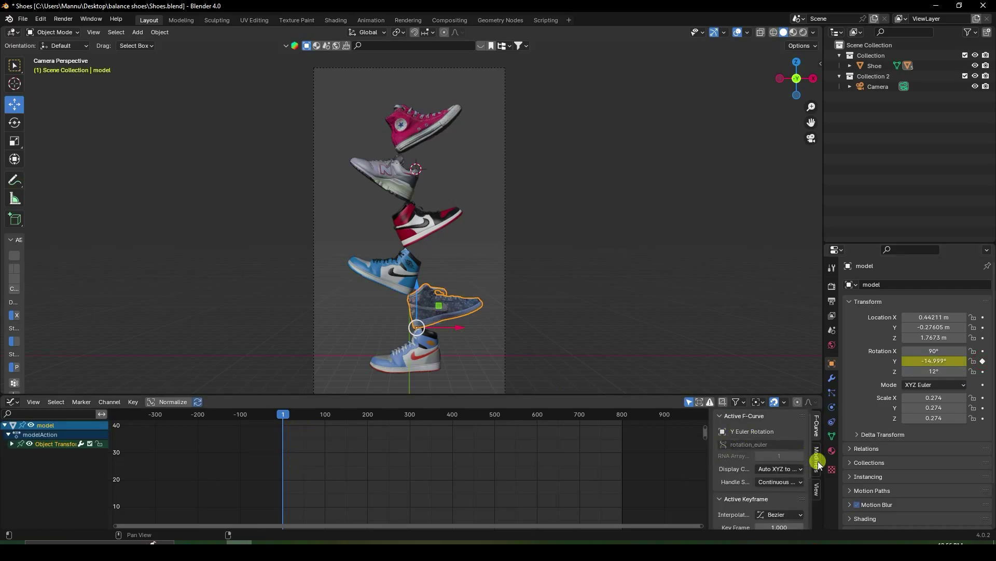
pyautogui.click(817, 462)
pyautogui.click(739, 418)
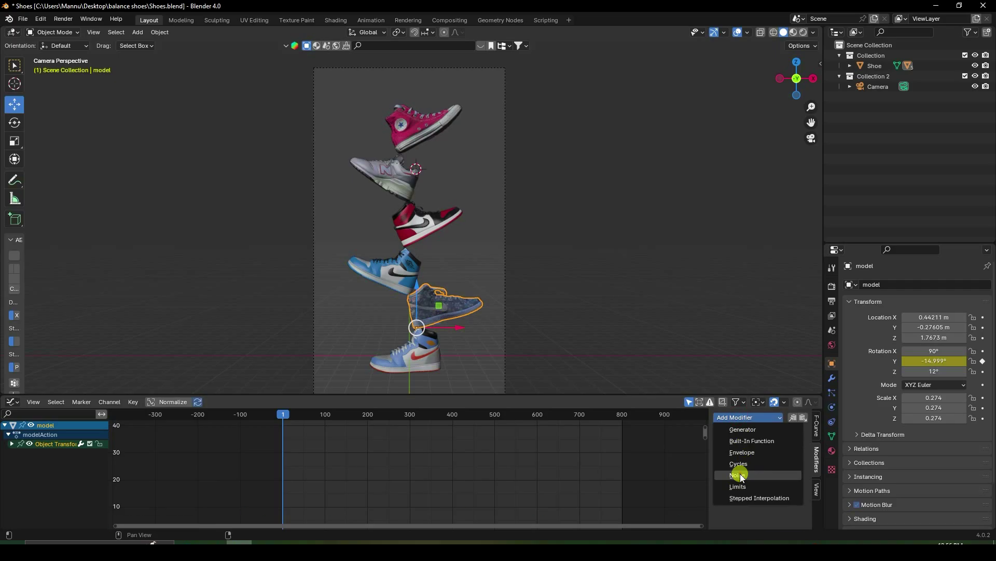
pyautogui.click(740, 474)
pyautogui.moveTo(521, 478)
pyautogui.mouseDown(button='middle')
pyautogui.moveTo(513, 443)
pyautogui.moveTo(511, 518)
pyautogui.moveTo(516, 495)
pyautogui.mouseUp(button='middle')
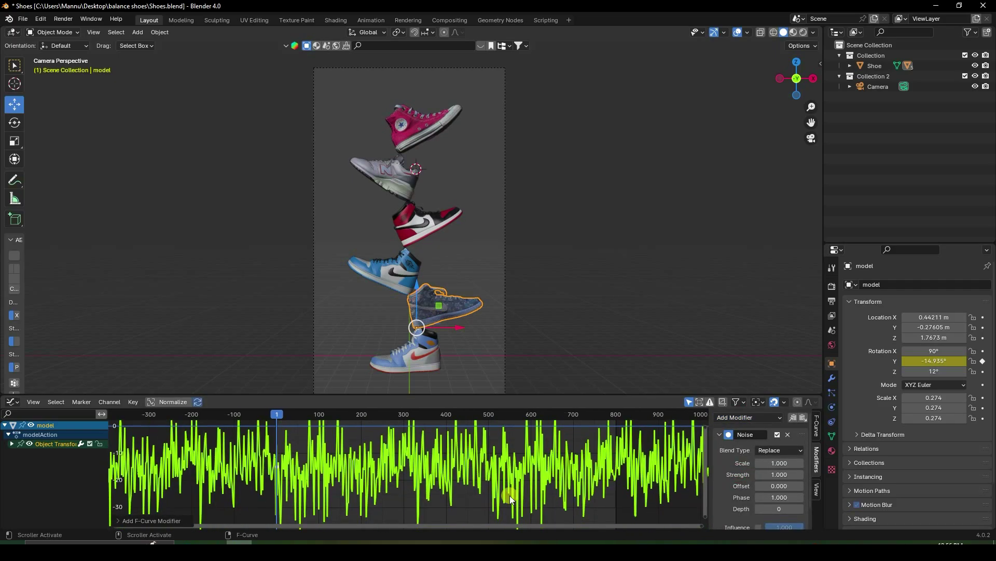
# Preview the floral shoe's jitter during playback and set its Noise modifier scale to 50
pyautogui.press('space')
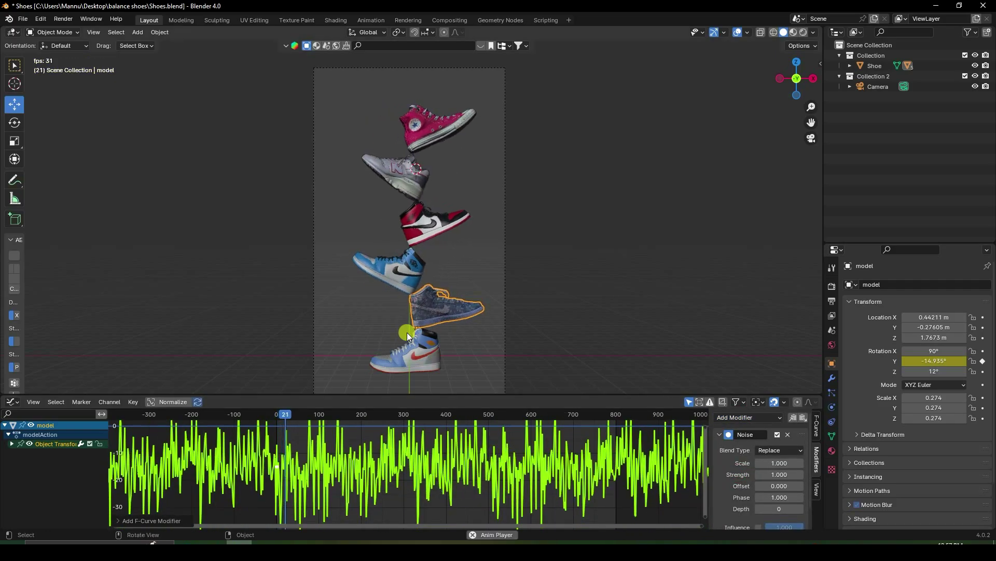
pyautogui.scroll(4, 457, 343)
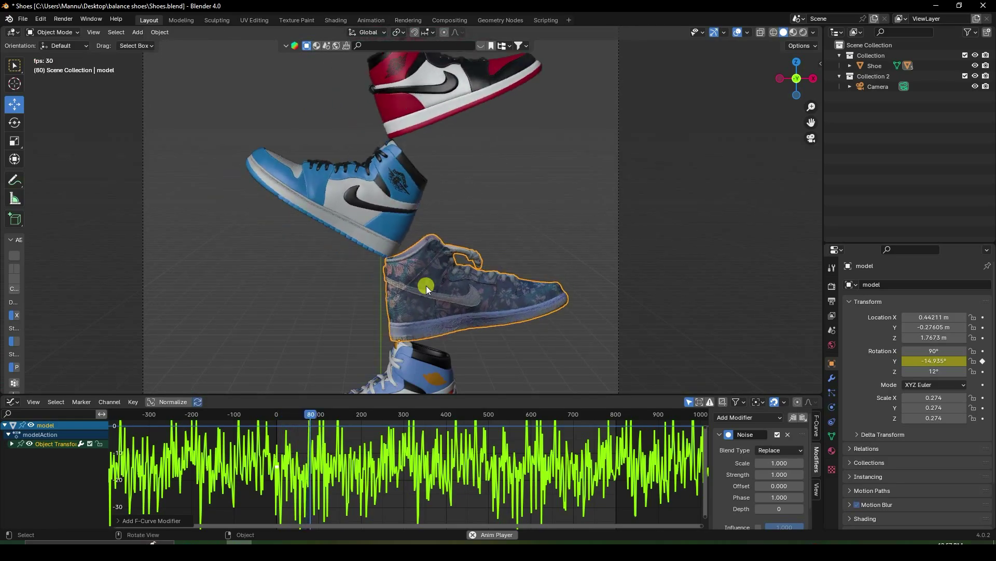
pyautogui.scroll(-1, 394, 461)
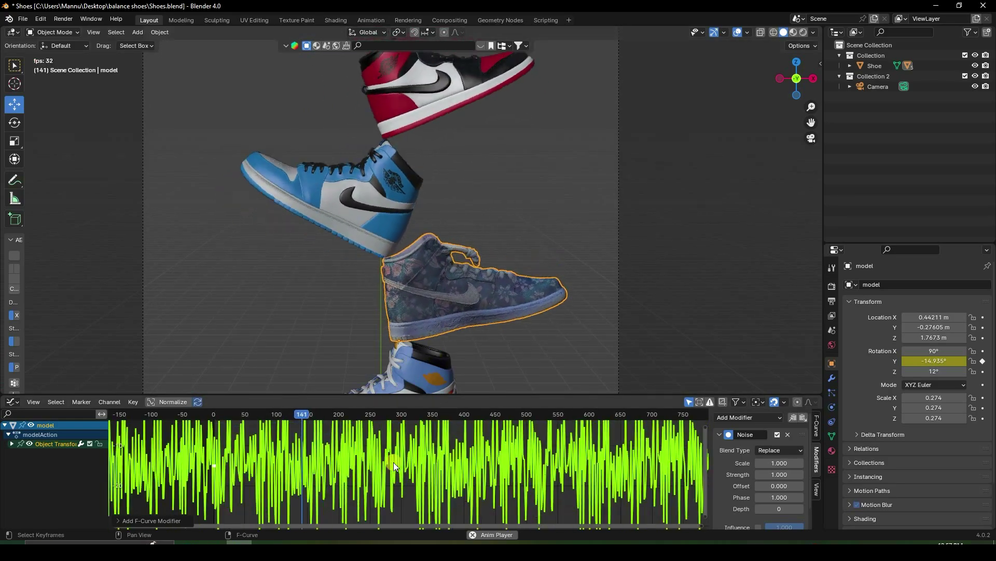
pyautogui.scroll(-2, 439, 459)
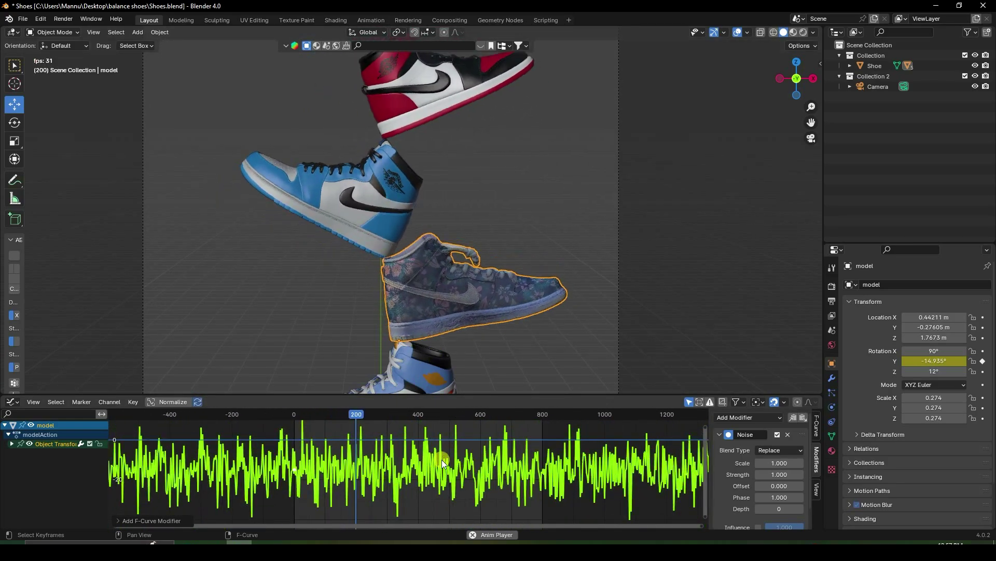
pyautogui.click(780, 462)
pyautogui.write('50')
pyautogui.press('Return')
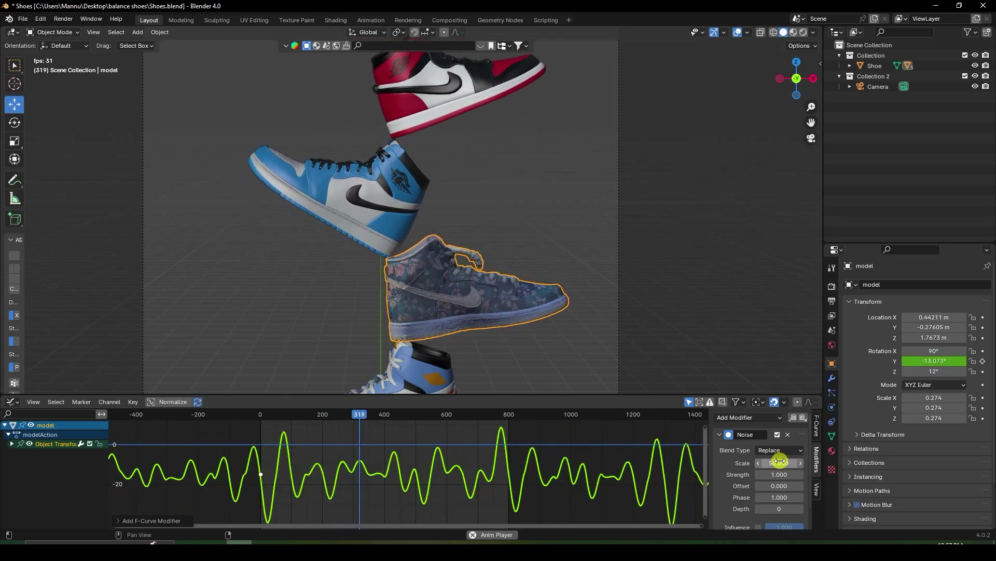
# Replay the floral shoe's wobble from the start and set its Noise modifier strength to 0.5
pyautogui.scroll(2, 463, 325)
pyautogui.moveTo(475, 321); pyautogui.dragTo(463, 292, button='middle')
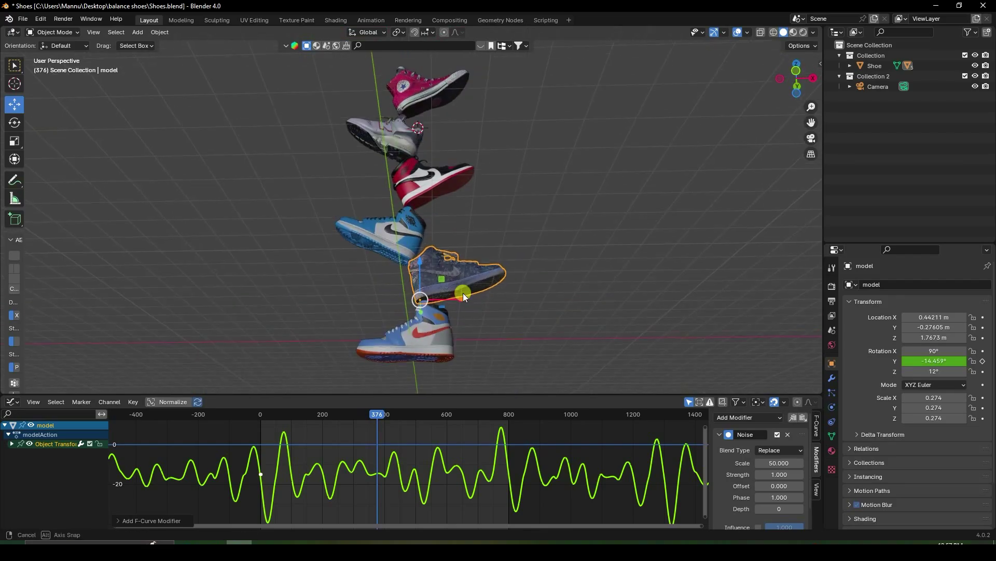
pyautogui.press('KP_0')
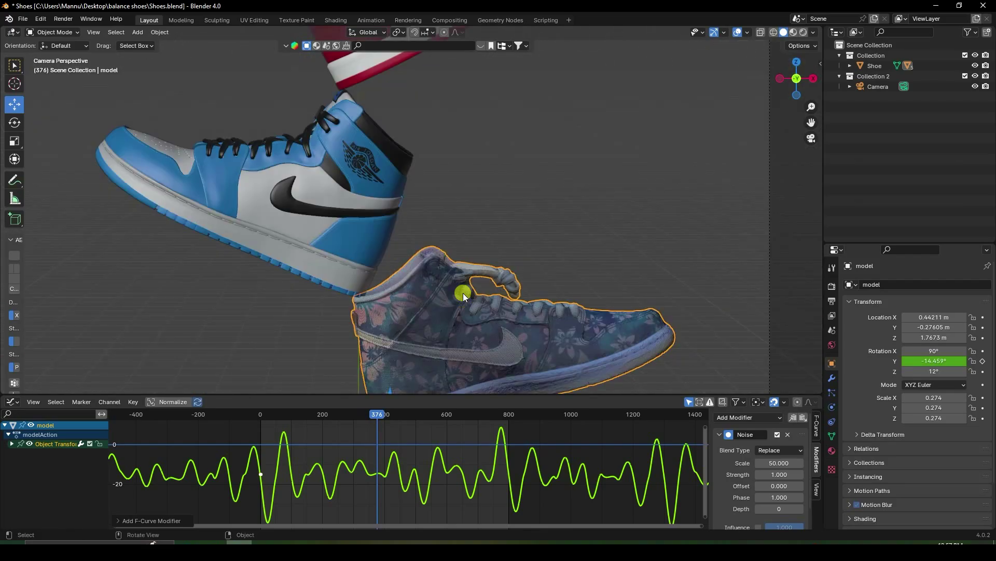
pyautogui.moveTo(378, 416); pyautogui.dragTo(189, 412)
pyautogui.press('space')
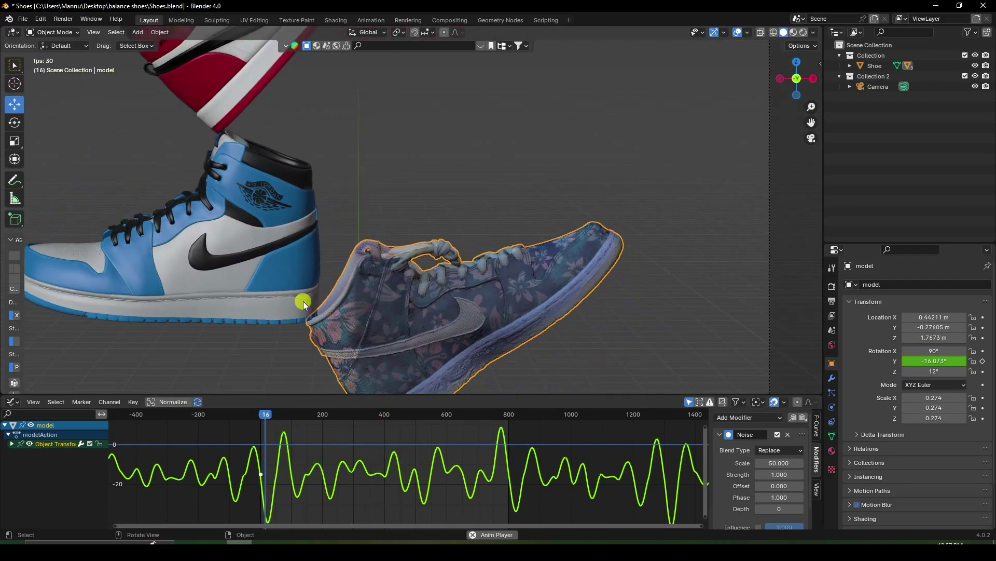
pyautogui.scroll(-2, 311, 291)
pyautogui.scroll(-2, 373, 290)
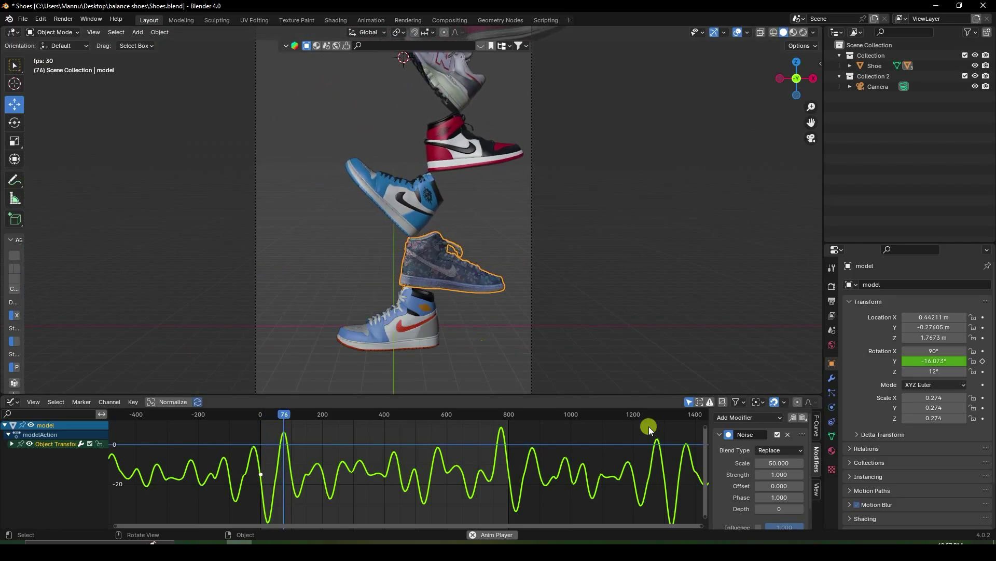
pyautogui.click(767, 475)
pyautogui.write('0.5')
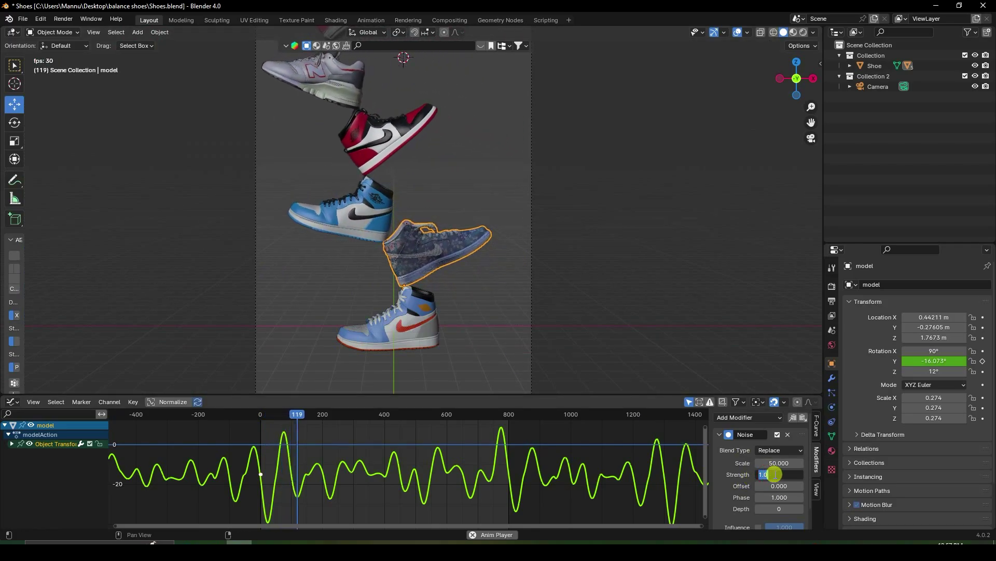
pyautogui.press('Return')
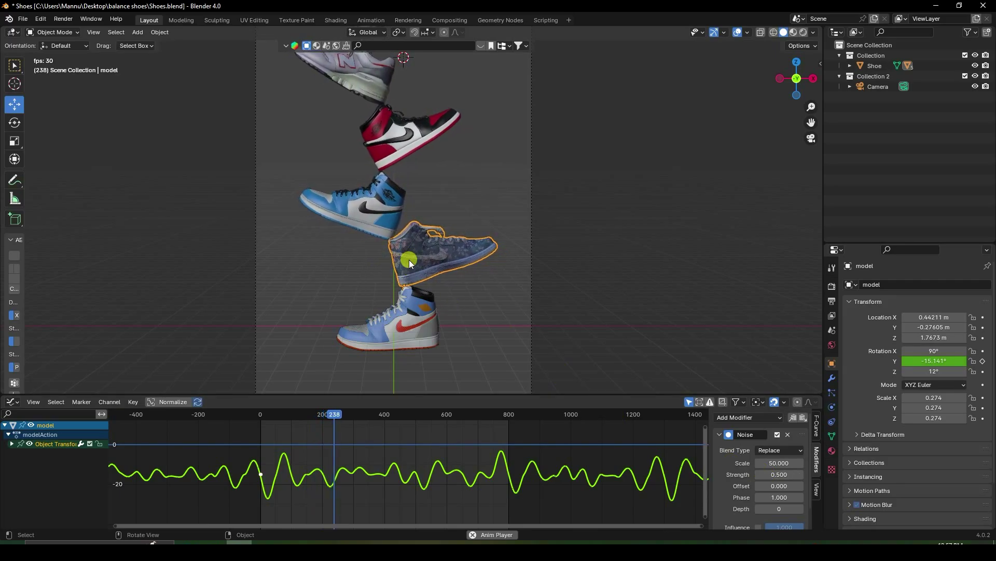
# Keyframe the Blue Nike shoe's Y rotation at frame 0 and add a Noise modifier to its F-curve
pyautogui.moveTo(326, 413); pyautogui.dragTo(188, 409)
pyautogui.press('space')
pyautogui.moveTo(266, 414); pyautogui.dragTo(266, 413)
pyautogui.hotkey('shift', 'Left')
pyautogui.click(356, 205)
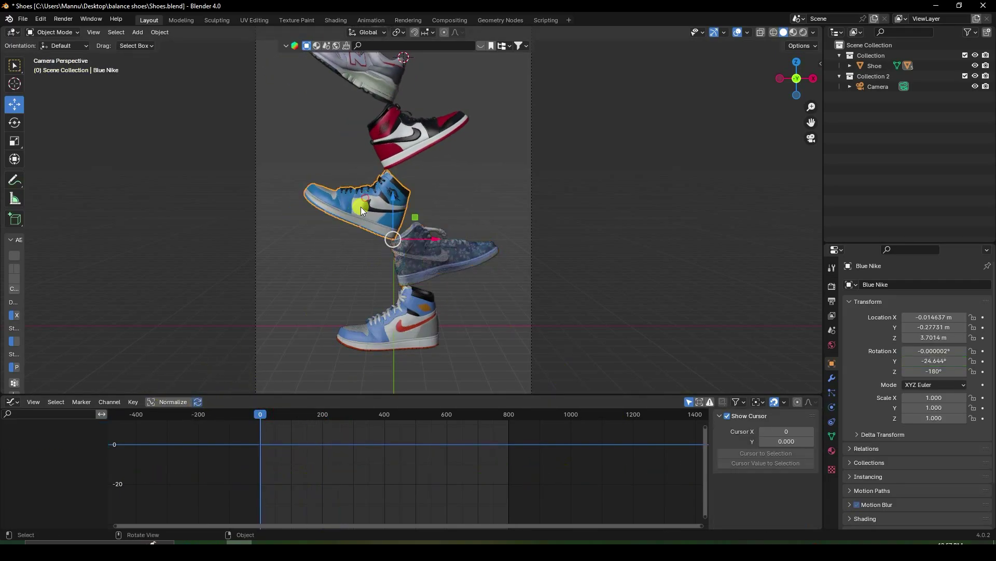
pyautogui.moveTo(934, 361)
pyautogui.mouseDown()
pyautogui.moveTo(158, 360)
pyautogui.moveTo(890, 306)
pyautogui.moveTo(123, 367)
pyautogui.moveTo(937, 358)
pyautogui.moveTo(928, 361)
pyautogui.mouseUp()
pyautogui.click(983, 361)
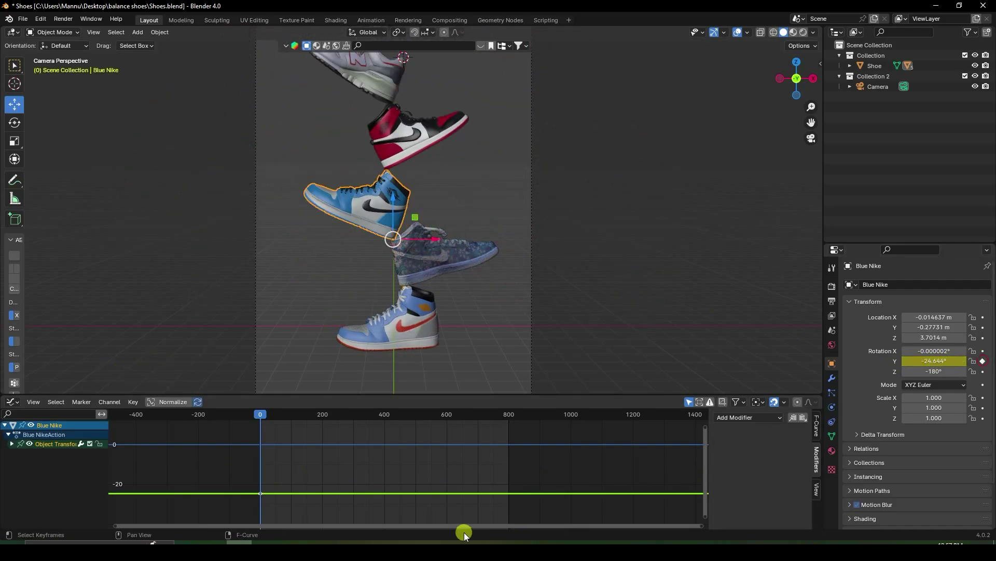
pyautogui.click(741, 419)
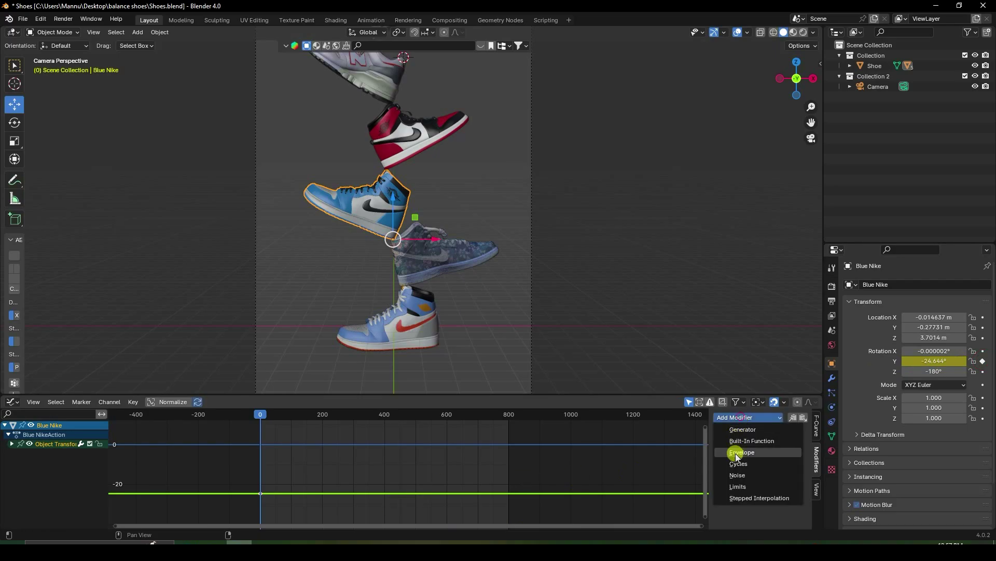
pyautogui.click(740, 475)
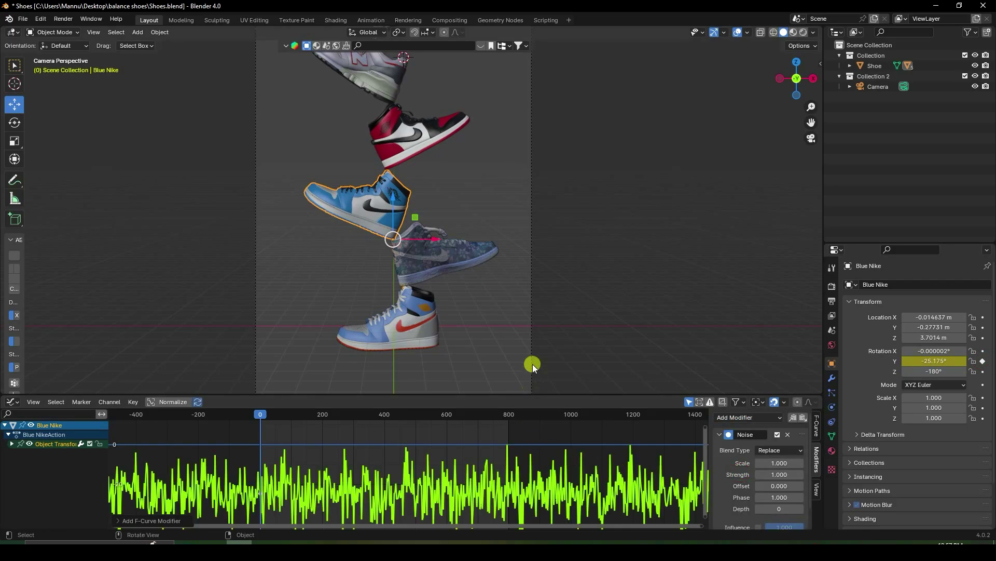
# Set the Blue Nike's noise to scale 80 and strength 0.5, and play the animation to check the wobble
pyautogui.press('space')
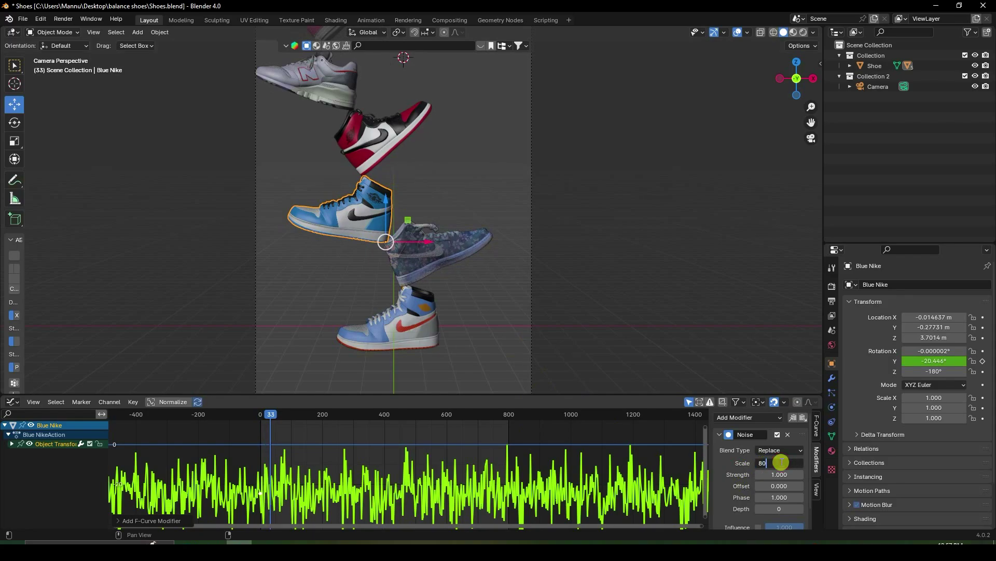
pyautogui.press('Return')
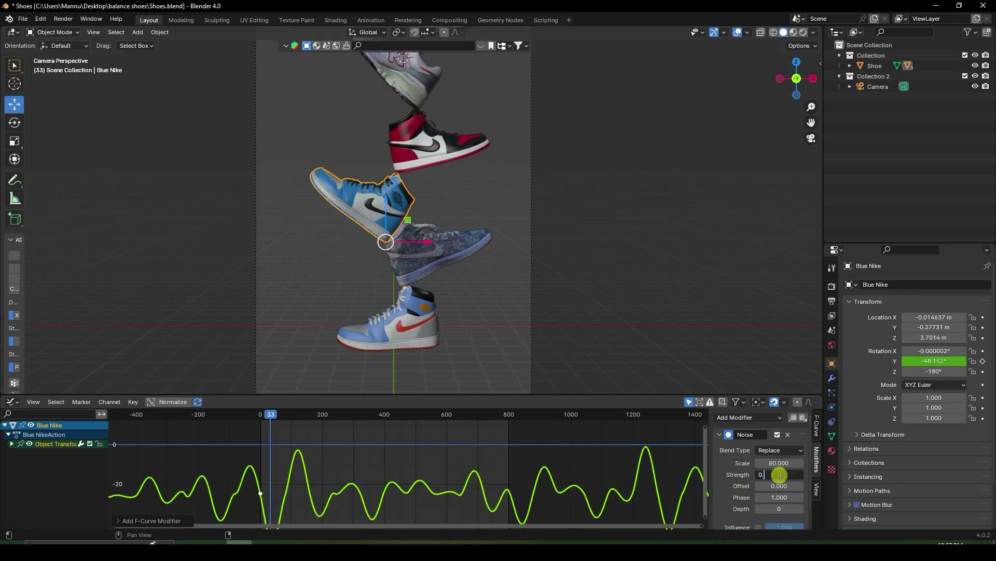
pyautogui.press('Return')
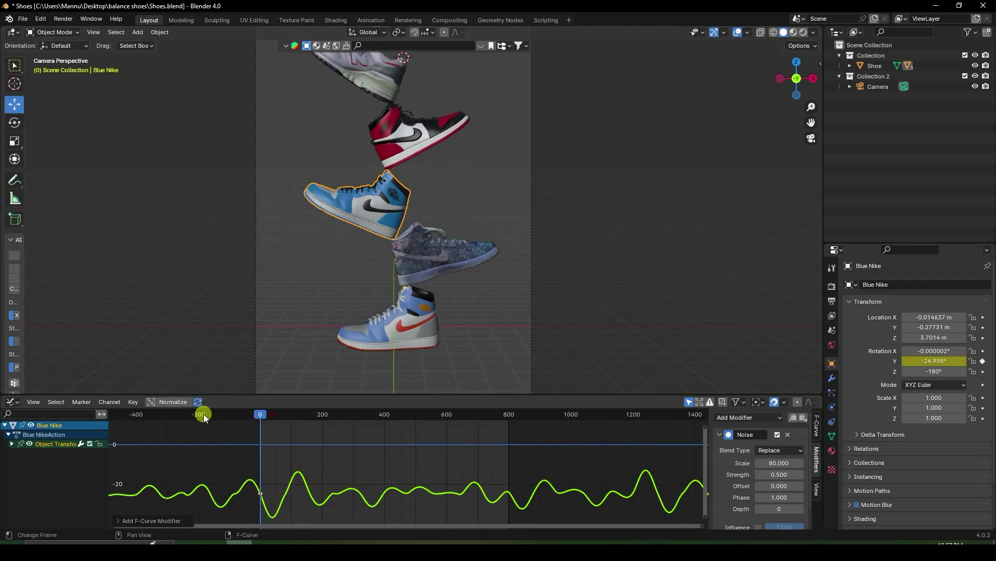
pyautogui.press('space')
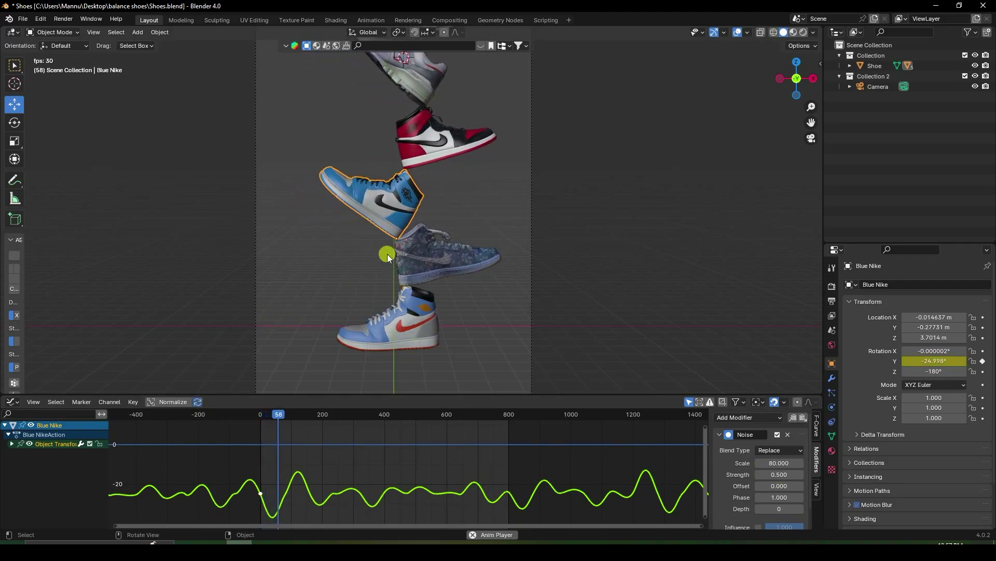
pyautogui.scroll(2, 391, 228)
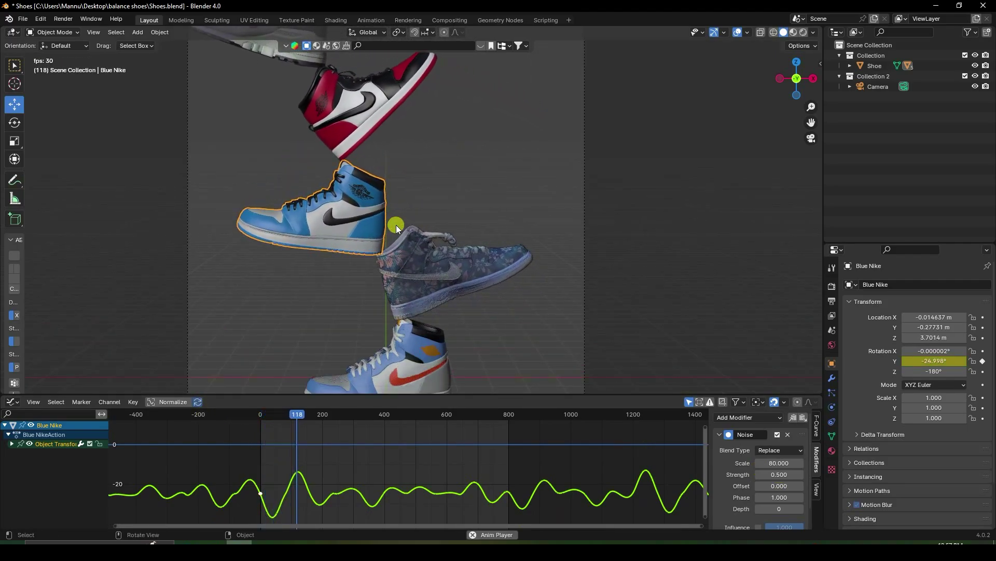
pyautogui.scroll(2, 382, 232)
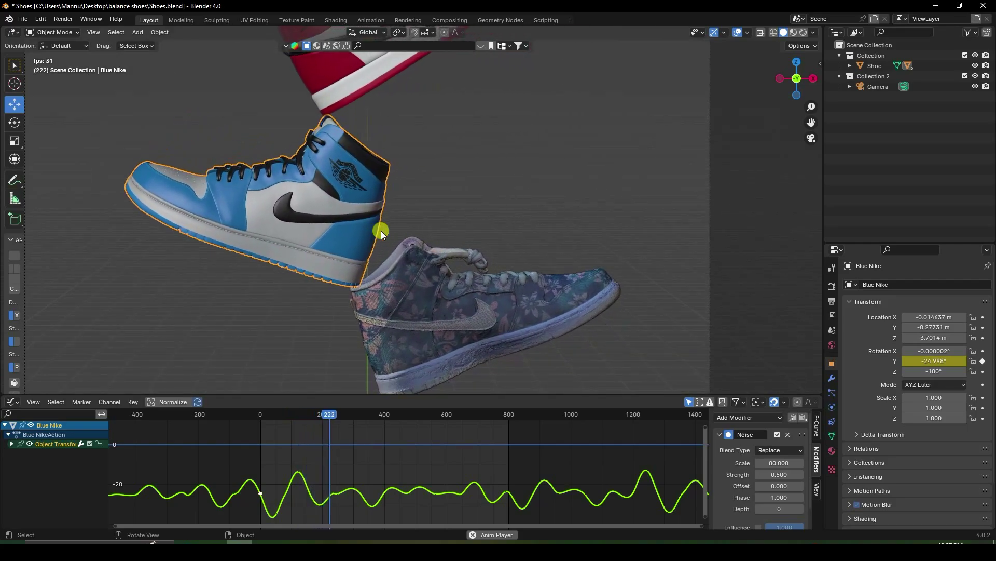
pyautogui.scroll(-5, 382, 230)
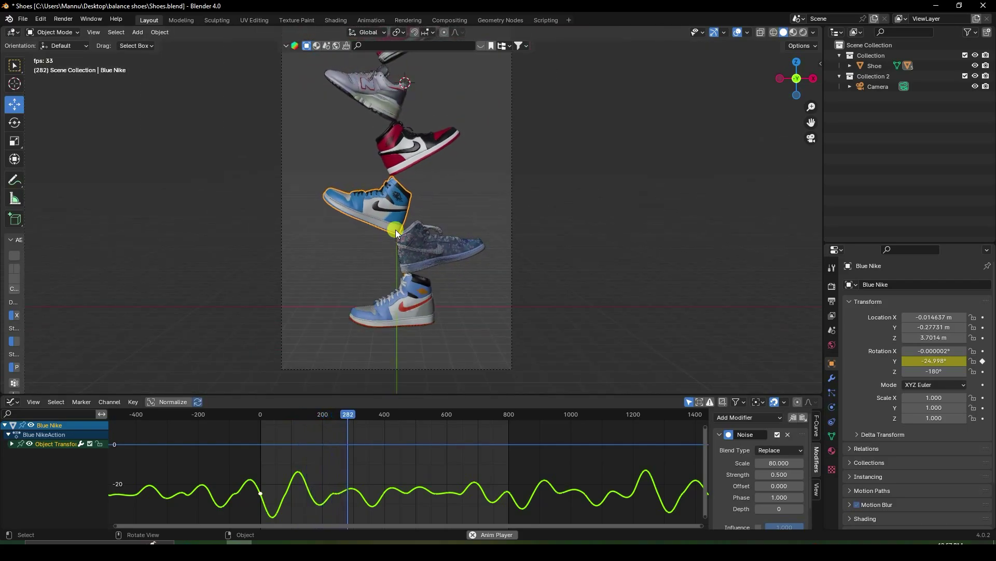
pyautogui.press('space')
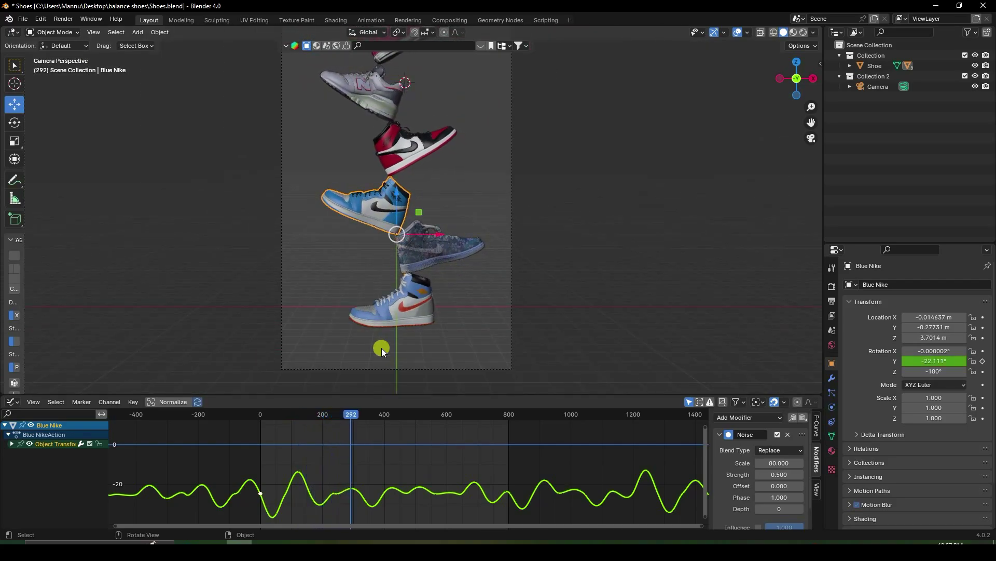
pyautogui.hotkey('shift', 'Left')
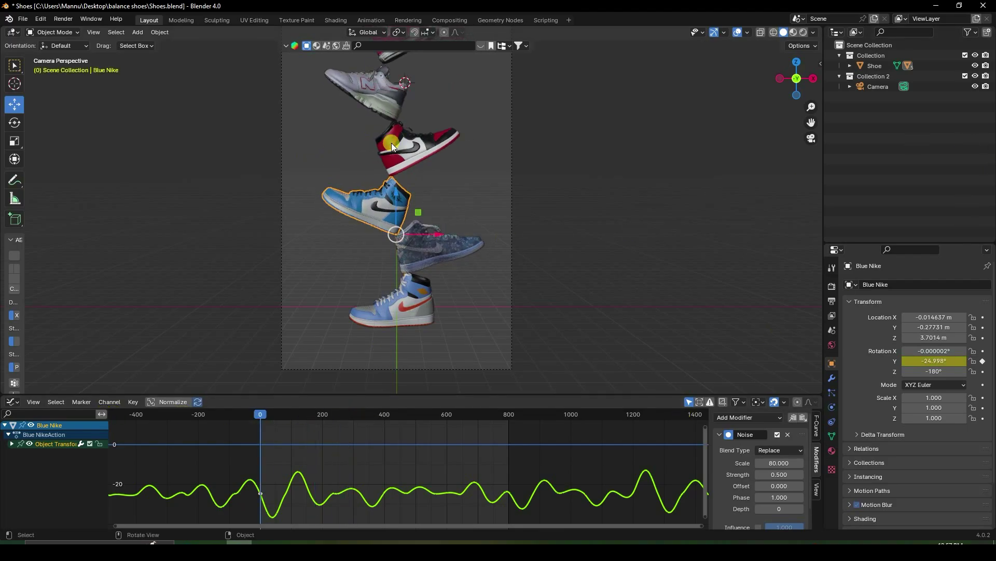
# Test the Red Nike shoe's rotation axes, keyframe its X rotation at frame 0 and add a Noise modifier
pyautogui.click(391, 143)
pyautogui.moveTo(944, 361); pyautogui.dragTo(112, 370)
pyautogui.hotkey('ctrl', 'z')
pyautogui.moveTo(929, 349); pyautogui.dragTo(984, 354)
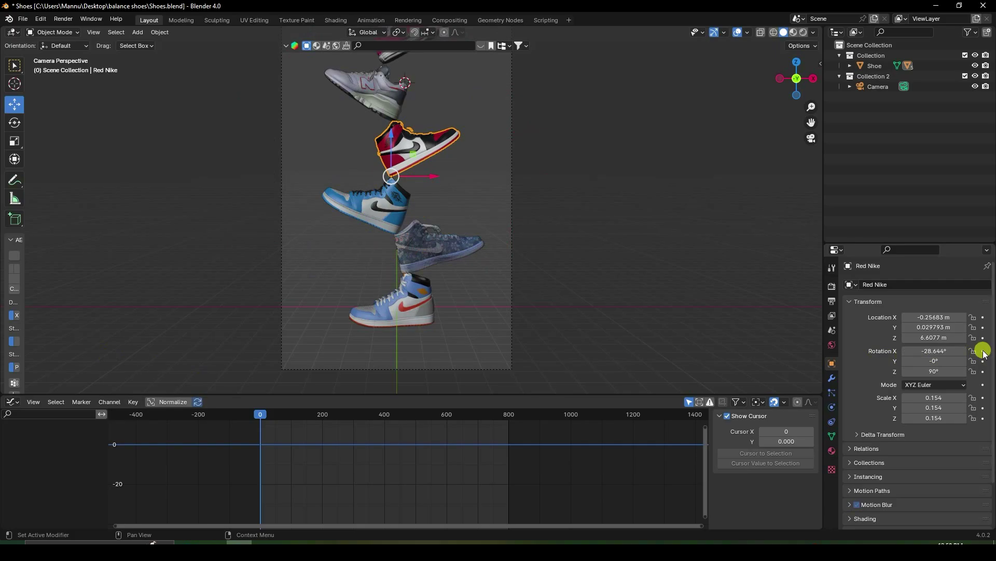
pyautogui.click(984, 354)
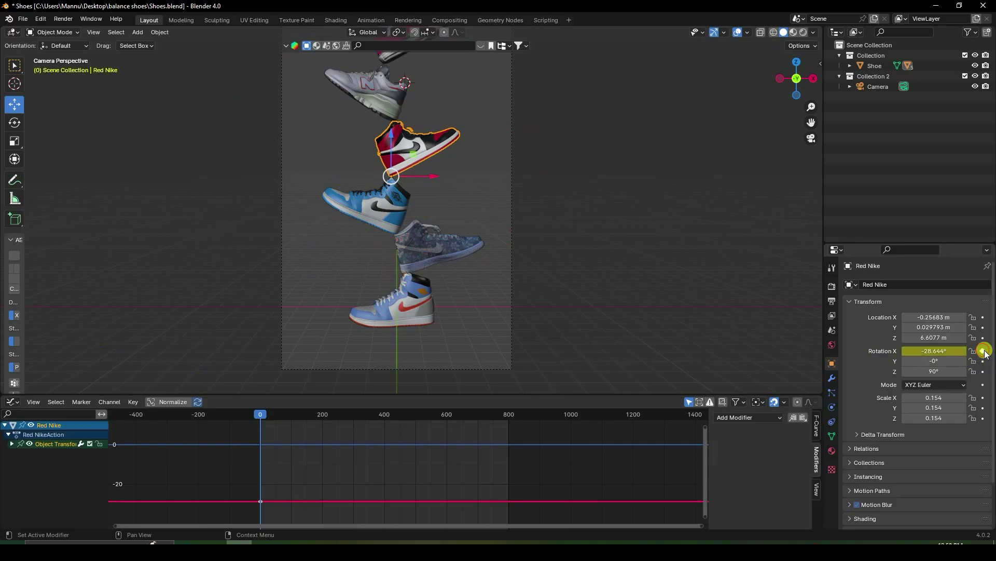
pyautogui.click(733, 421)
pyautogui.click(738, 475)
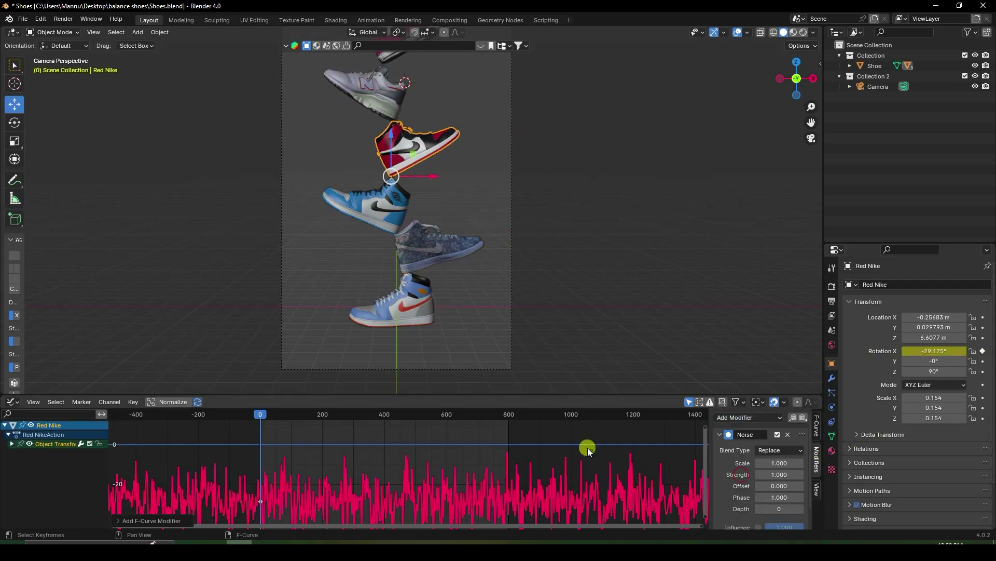
# Try a noise scale of 120 and strength of 0.6 on the Red Nike's rotation curve
pyautogui.press('space')
pyautogui.moveTo(440, 485); pyautogui.dragTo(434, 449, button='middle')
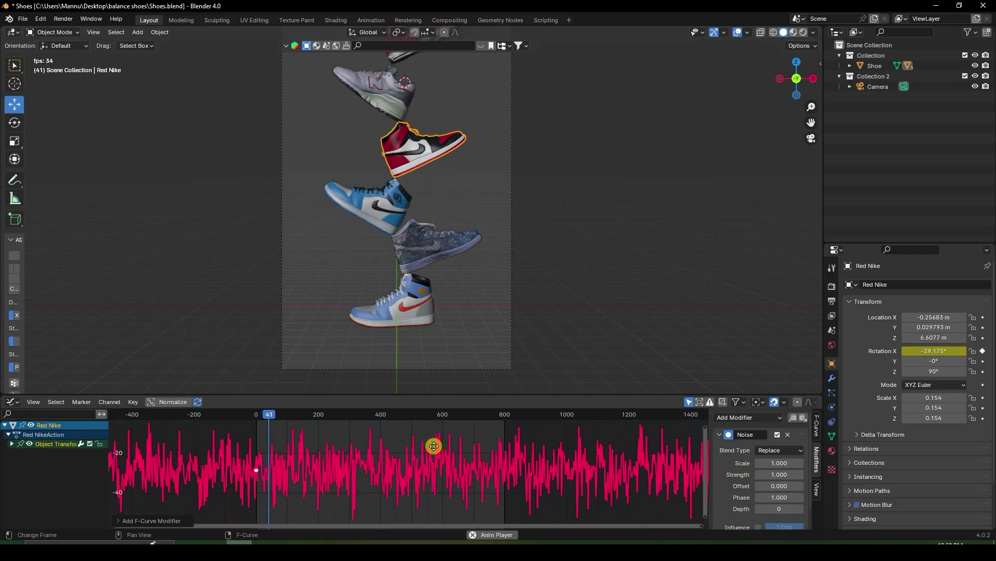
pyautogui.press('space')
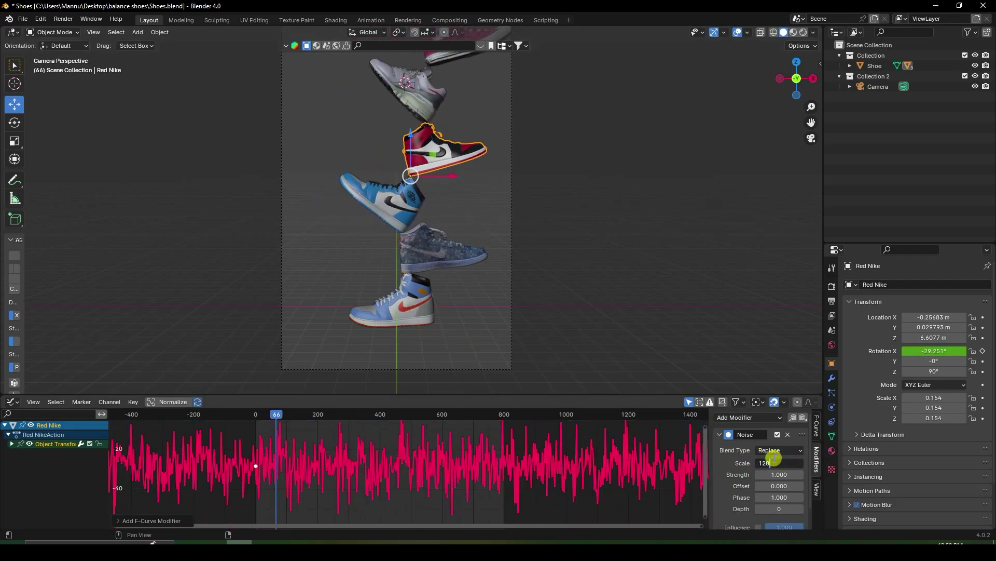
pyautogui.press('Return')
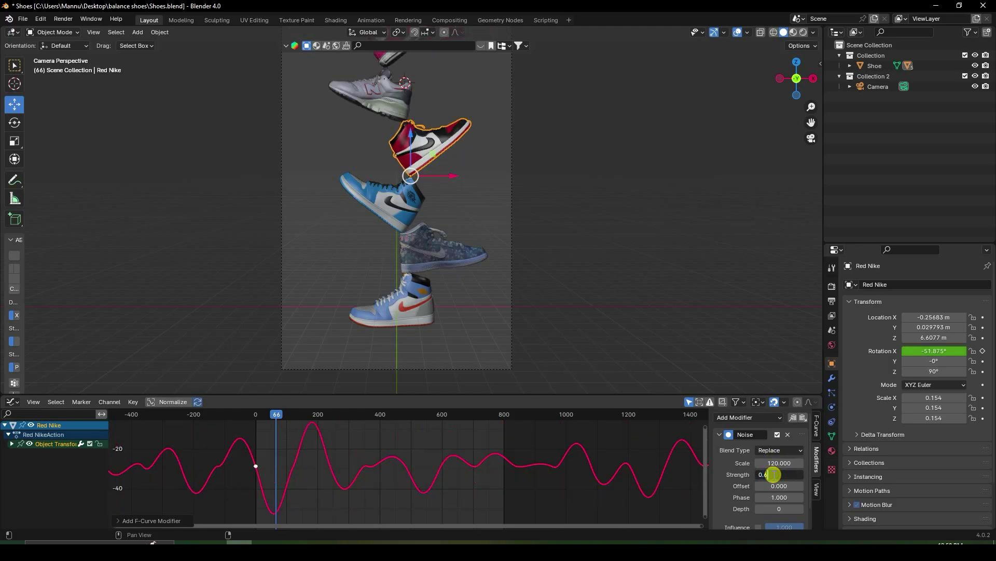
pyautogui.press('Return')
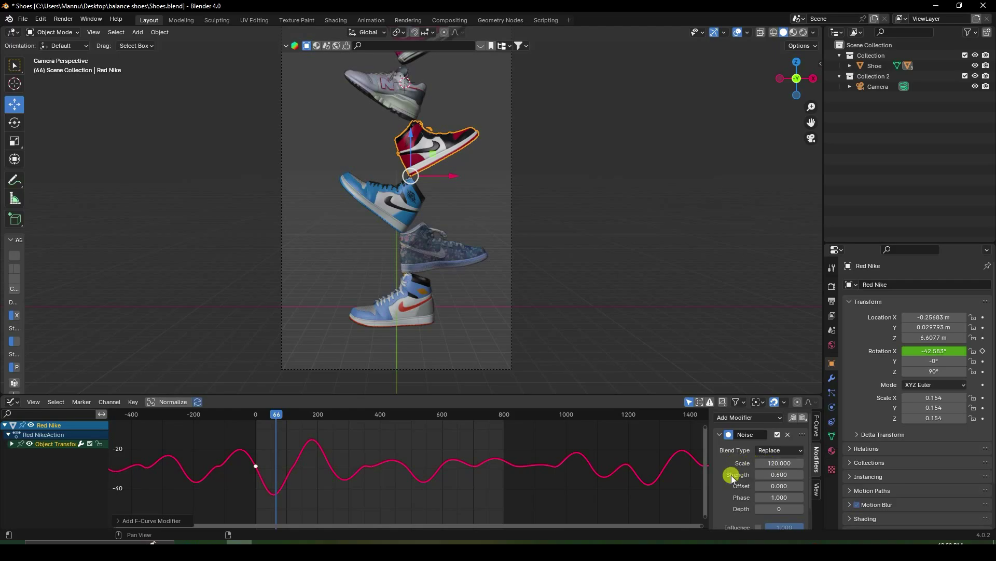
# Play back the Red Nike's wobble and set its noise to scale 60 and strength 0.8
pyautogui.press('space')
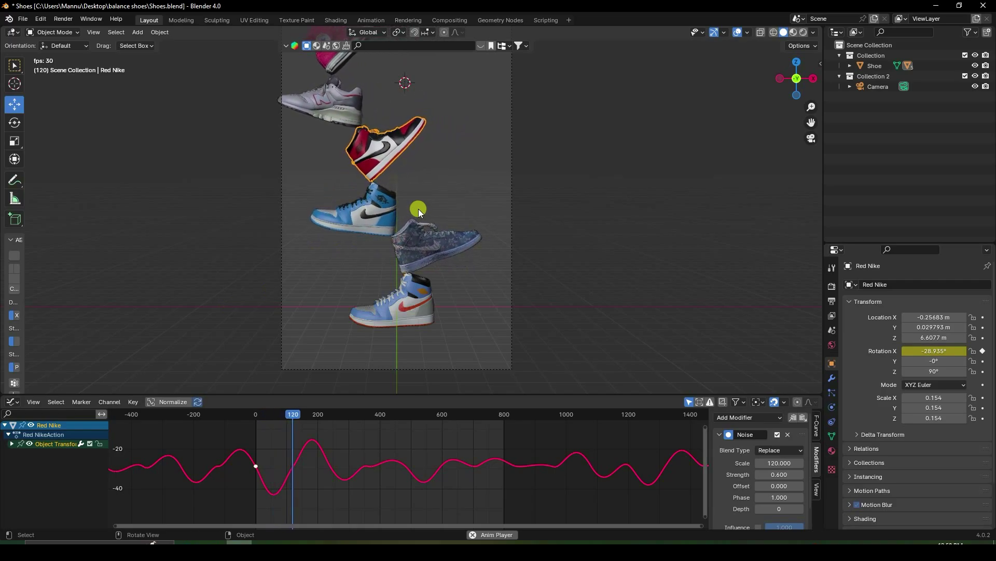
pyautogui.press('space')
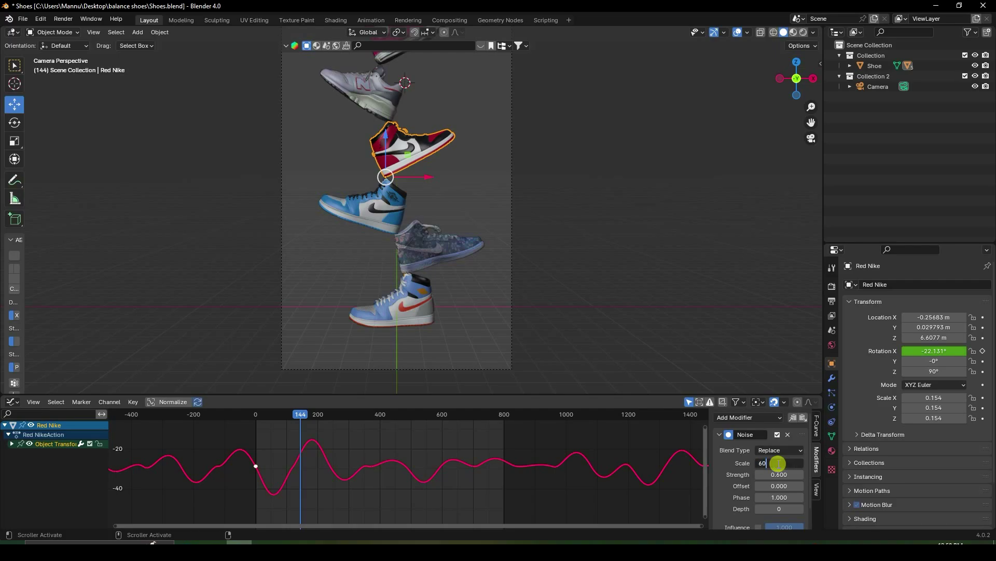
pyautogui.press('Return')
pyautogui.press('space')
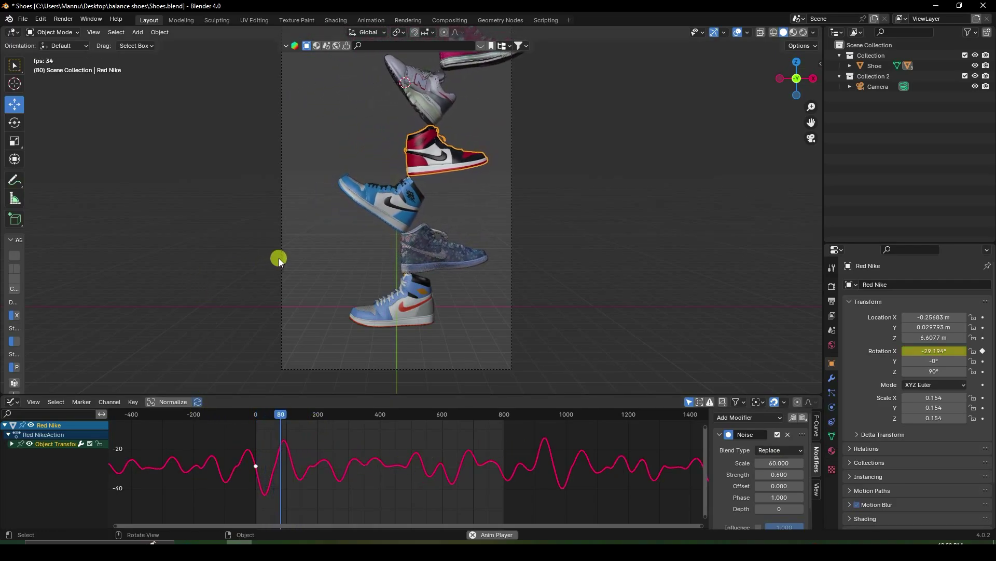
pyautogui.scroll(2, 419, 166)
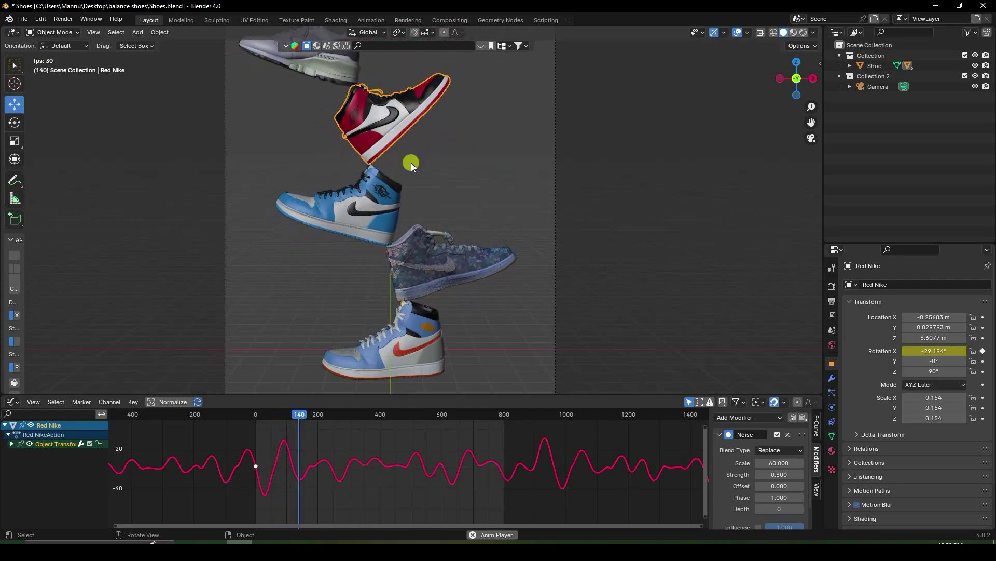
pyautogui.press('space')
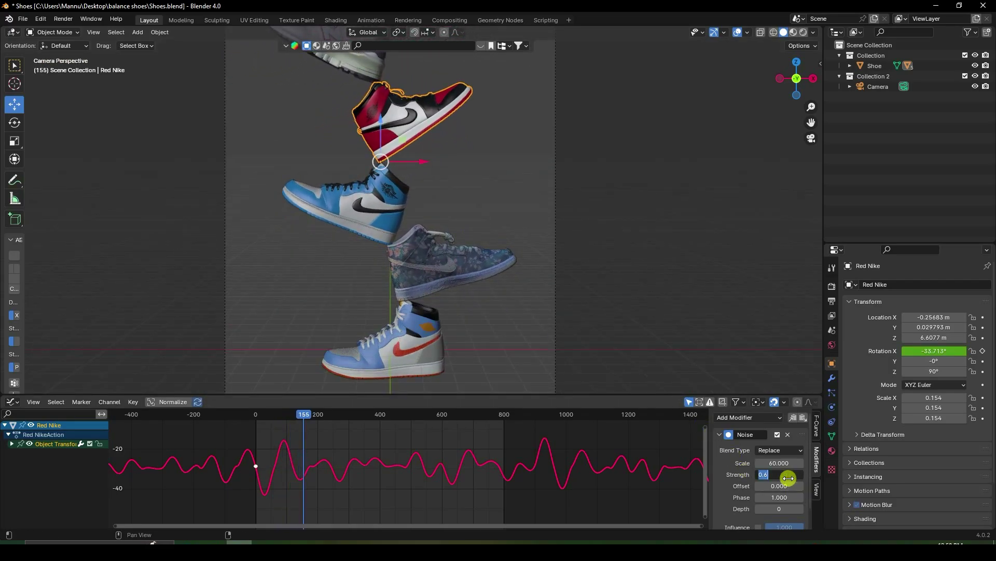
pyautogui.write('8')
pyautogui.press('Return')
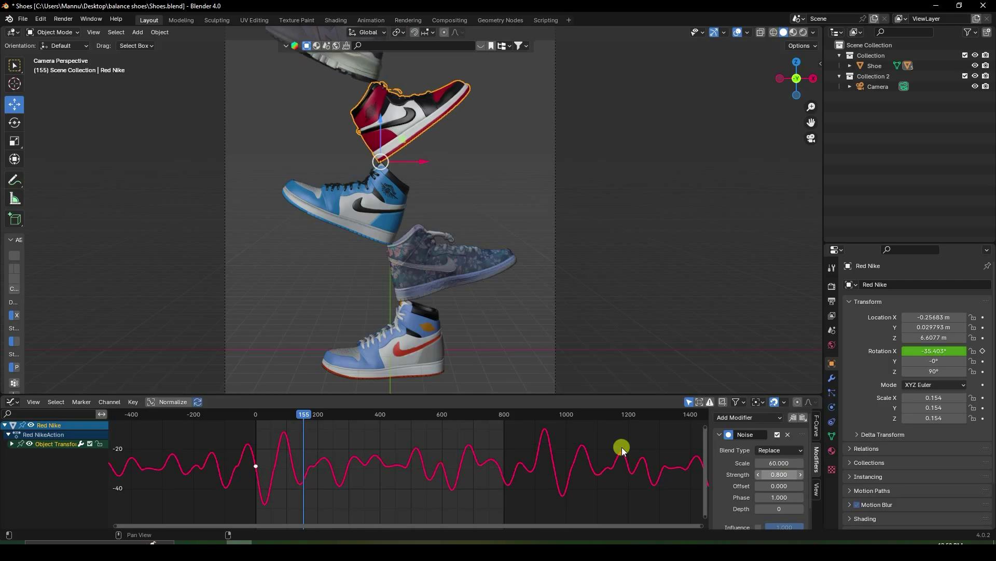
# Play the animation to check the shoe stack's wobble, deselect the Red Nike and return to frame 0
pyautogui.press('space')
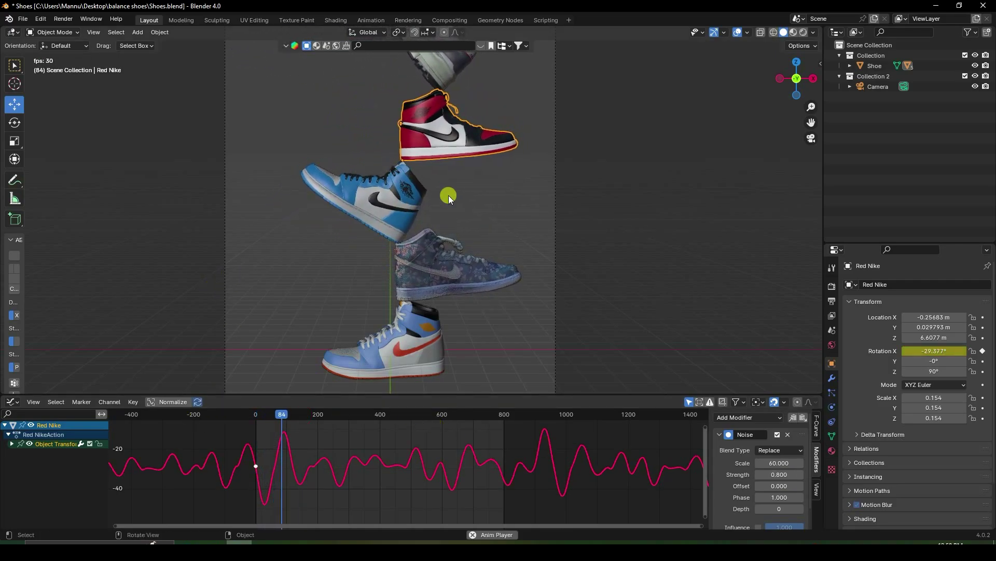
pyautogui.click(479, 188)
pyautogui.scroll(-2, 479, 188)
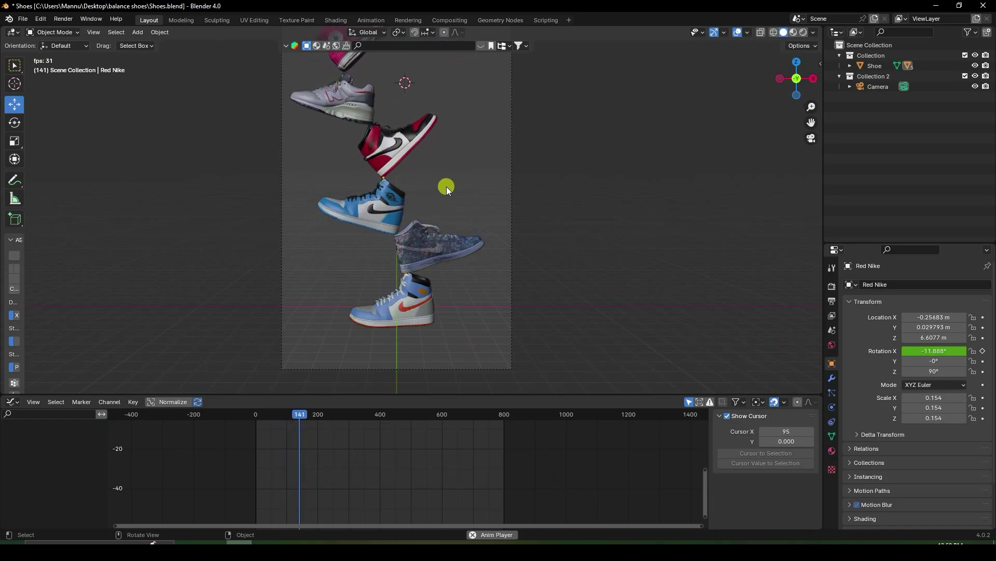
pyautogui.moveTo(309, 415); pyautogui.dragTo(182, 418)
# Test the Sports Shoe's Y and X rotation, undo both trials and keyframe its X rotation at frame 0
pyautogui.keyDown('shift'); pyautogui.moveTo(373, 104); pyautogui.dragTo(397, 236, button='middle'); pyautogui.keyUp('shift')
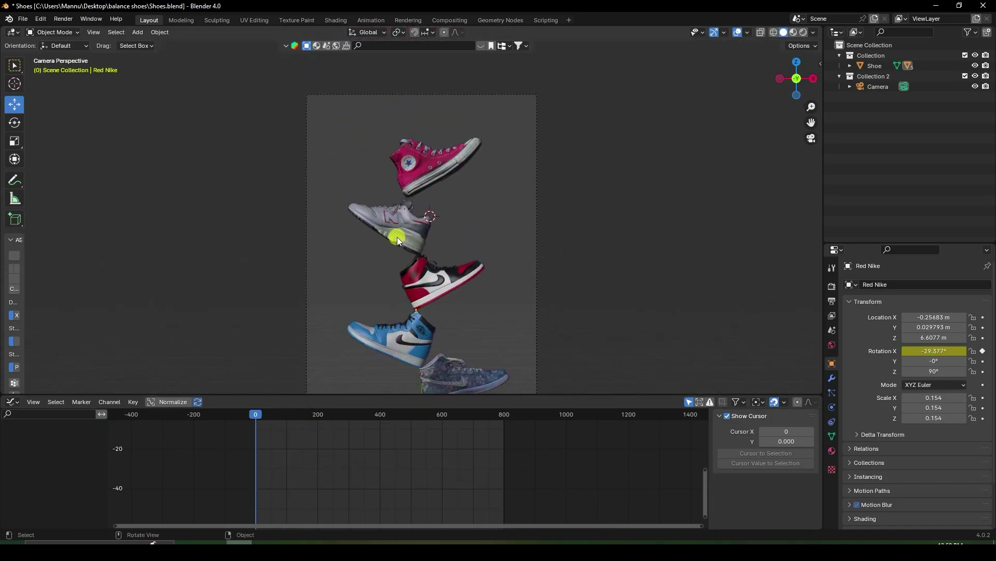
pyautogui.click(393, 225)
pyautogui.scroll(2, 394, 225)
pyautogui.moveTo(934, 361); pyautogui.dragTo(139, 369)
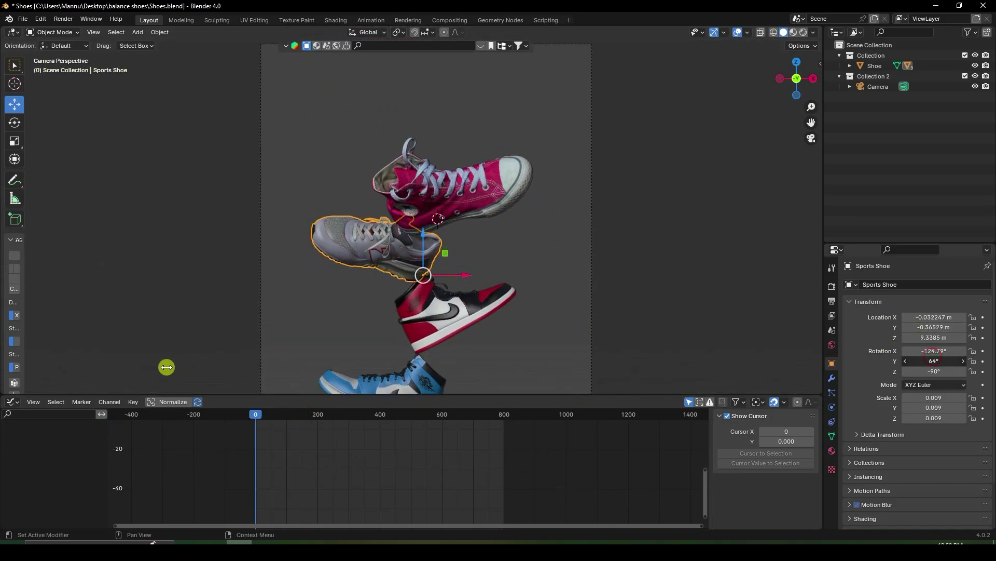
pyautogui.hotkey('ctrl', 'z')
pyautogui.moveTo(931, 349); pyautogui.dragTo(139, 356)
pyautogui.hotkey('ctrl', 'z')
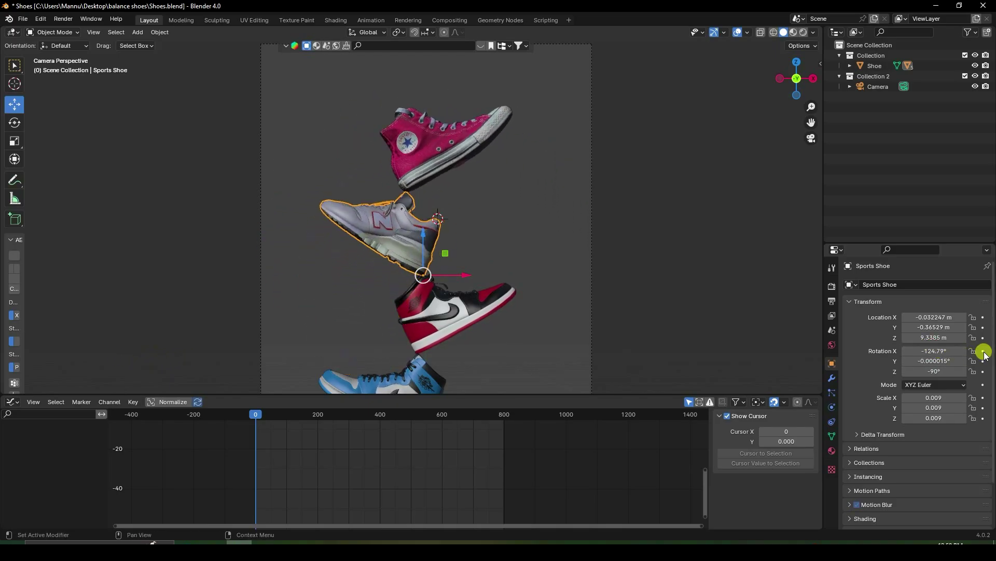
pyautogui.click(983, 352)
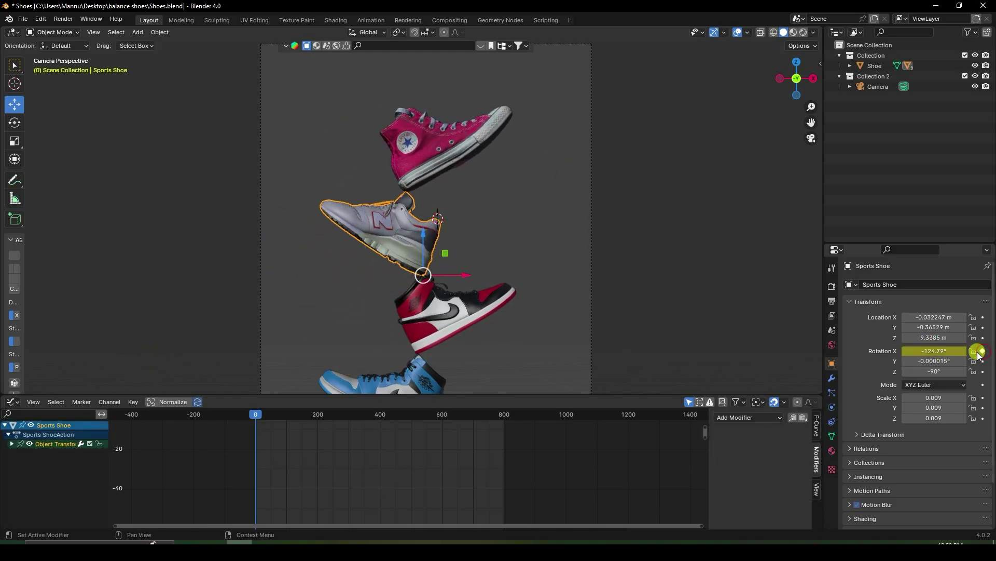
# Add a Noise modifier with scale 80 and strength 0.7 to the Sports Shoe's X rotation curve
pyautogui.click(750, 417)
pyautogui.click(737, 475)
pyautogui.moveTo(527, 488); pyautogui.dragTo(583, 435, button='middle')
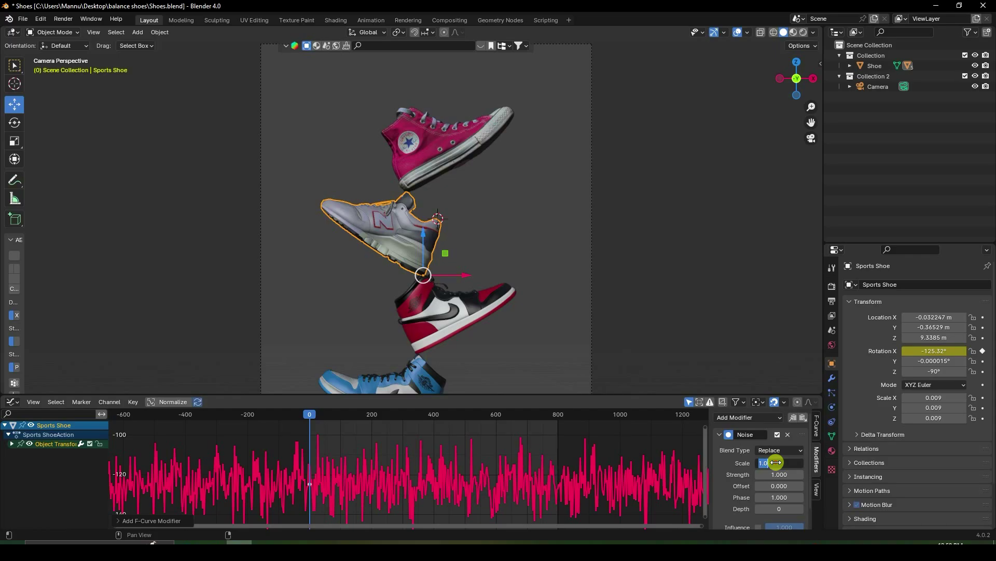
pyautogui.press('Return')
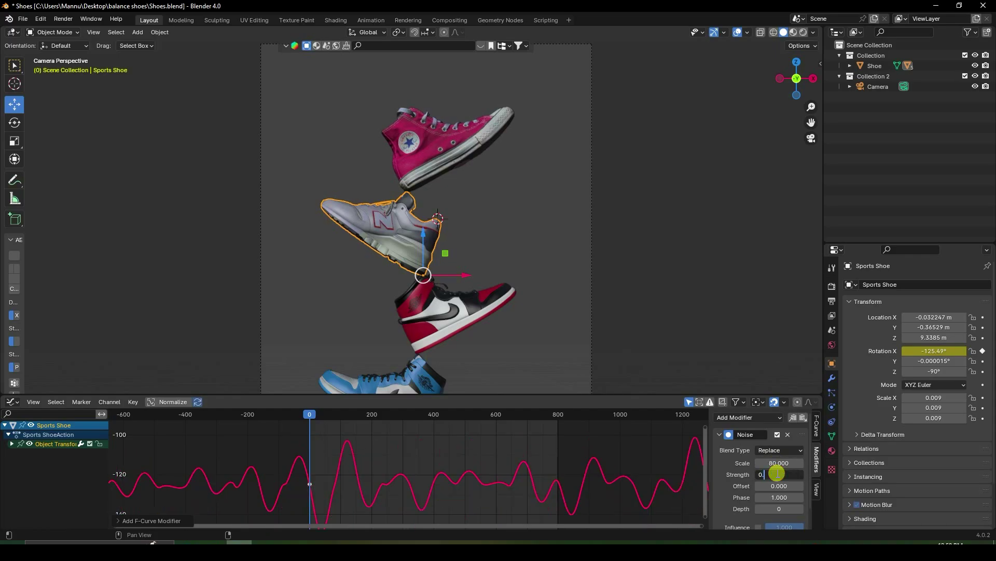
pyautogui.click(777, 472)
pyautogui.write('0.7')
pyautogui.press('Return')
# Play the animation to check the Sports Shoe's wobble from close up and afar, and return to frame 0
pyautogui.press('space')
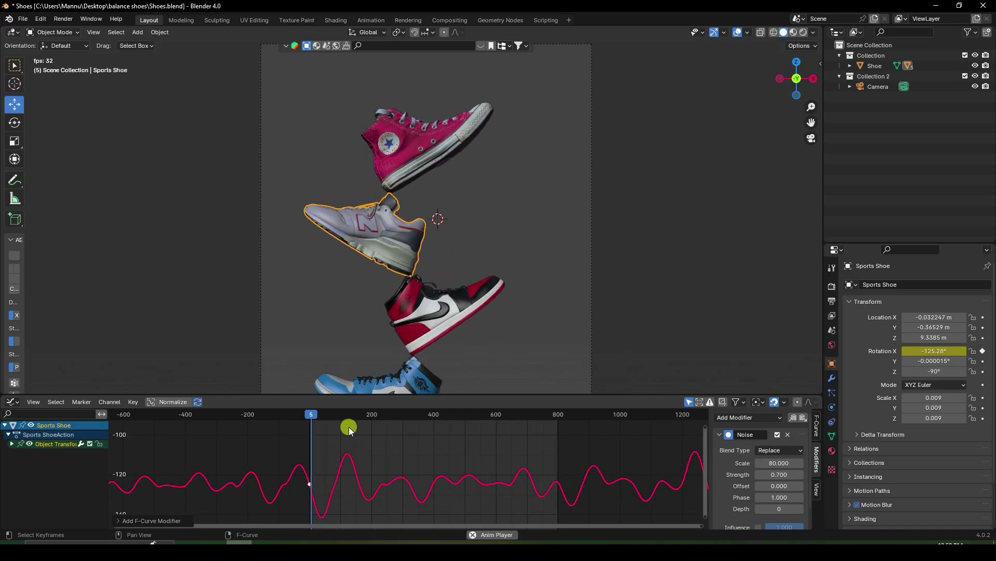
pyautogui.scroll(-5, 396, 229)
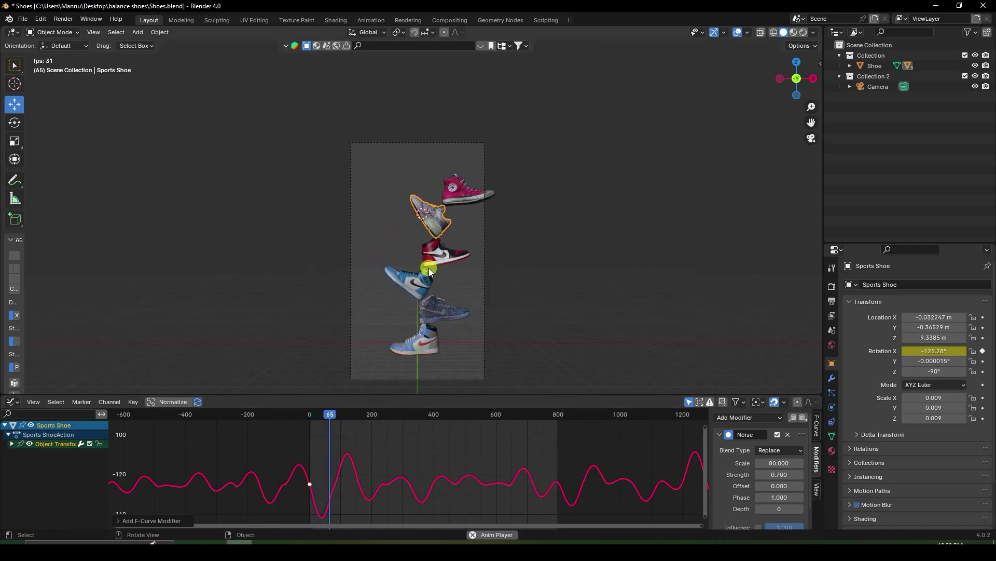
pyautogui.scroll(3, 429, 268)
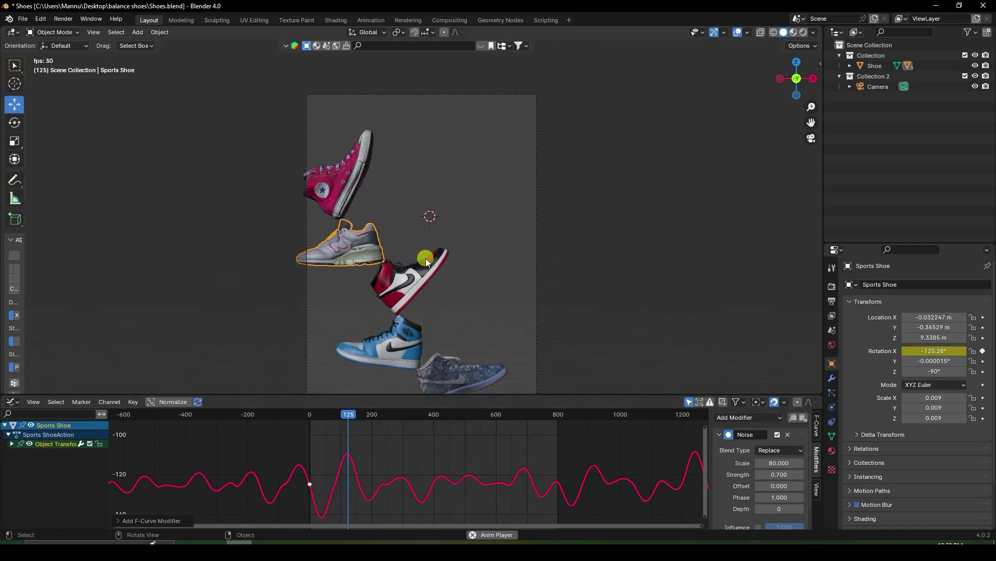
pyautogui.scroll(-4, 418, 256)
pyautogui.scroll(6, 427, 276)
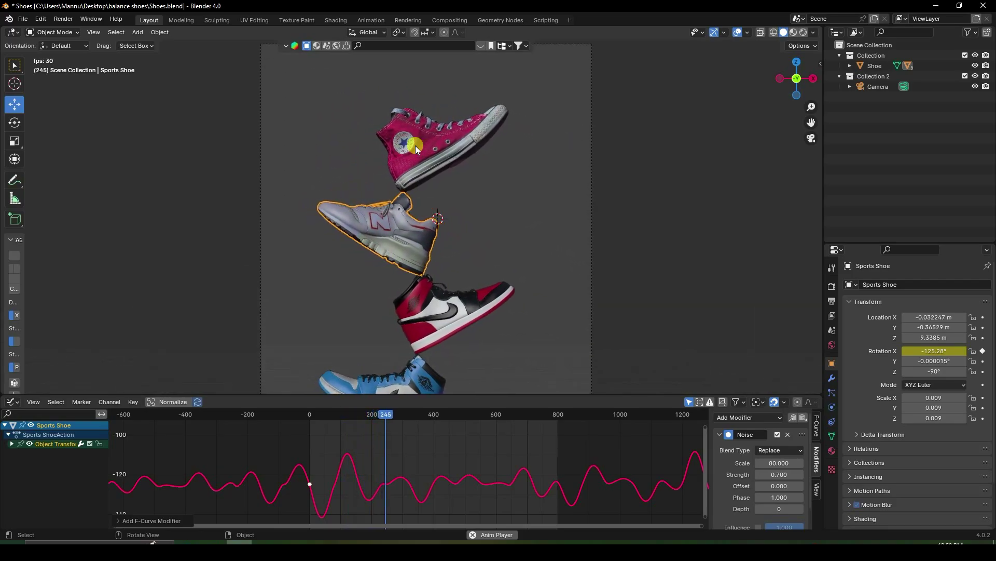
pyautogui.press('space')
pyautogui.moveTo(393, 412); pyautogui.dragTo(205, 400)
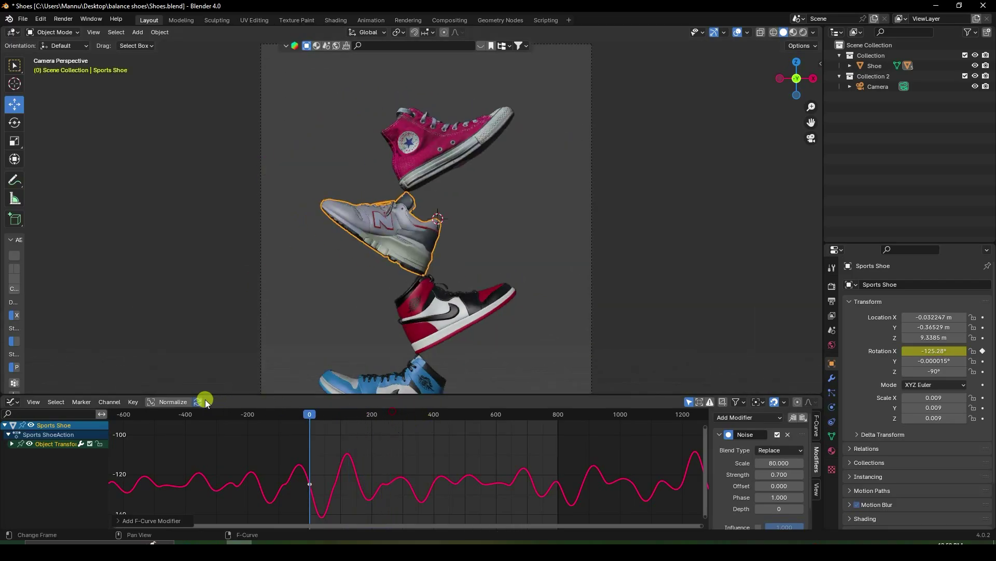
# Test the red canvas shoe's X rotation, undo the trial and keyframe its Y rotation at frame 0
pyautogui.click(425, 132)
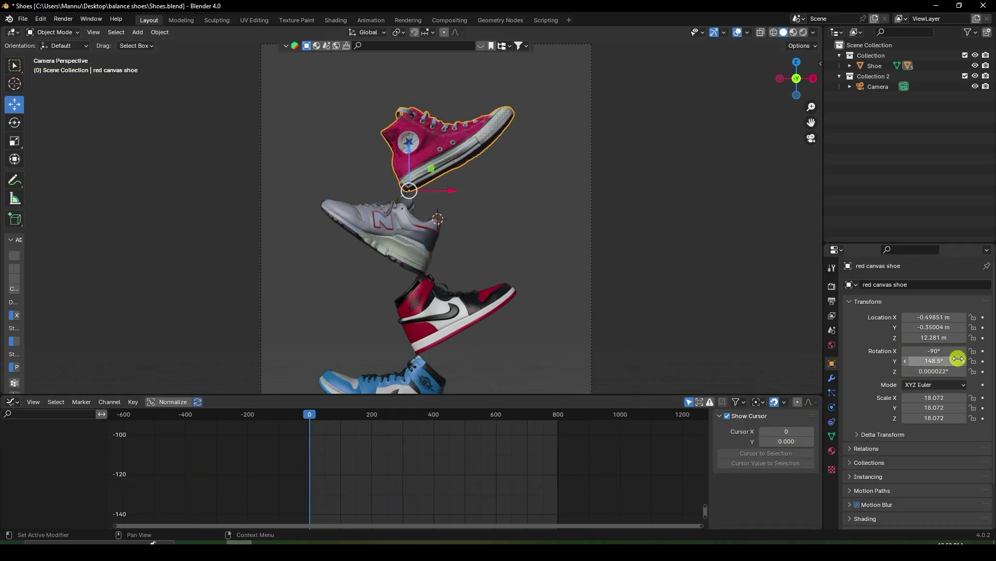
pyautogui.moveTo(932, 351); pyautogui.dragTo(311, 379)
pyautogui.hotkey('ctrl', 'z')
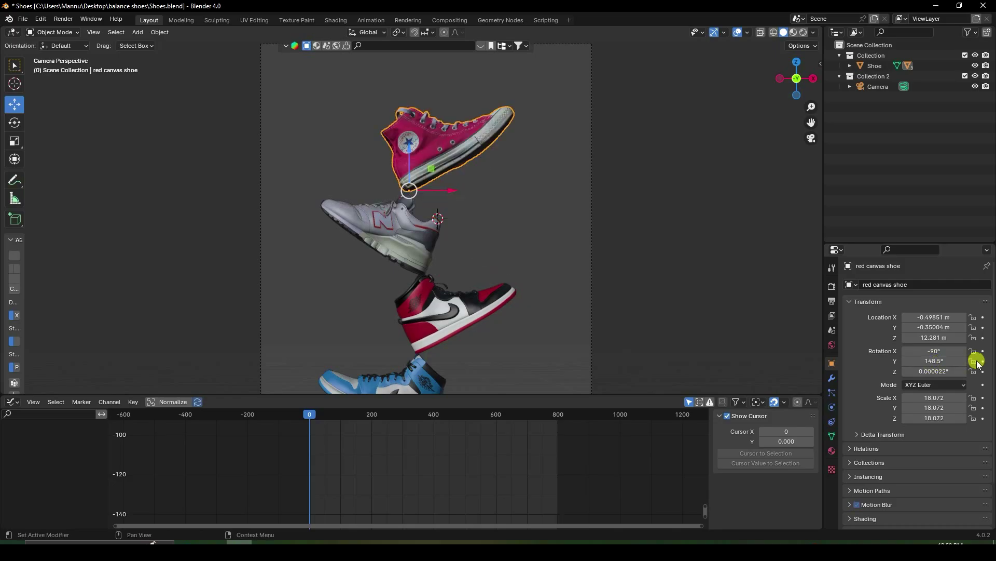
pyautogui.click(982, 361)
# Add a Noise modifier with scale 50 and strength 0.5 to the red canvas shoe's Y rotation curve
pyautogui.click(767, 416)
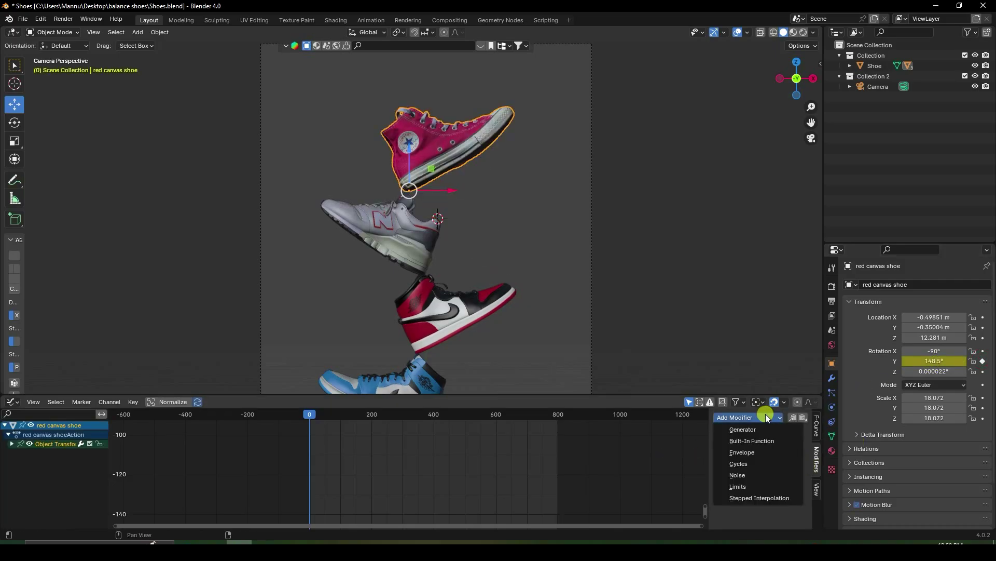
pyautogui.click(738, 475)
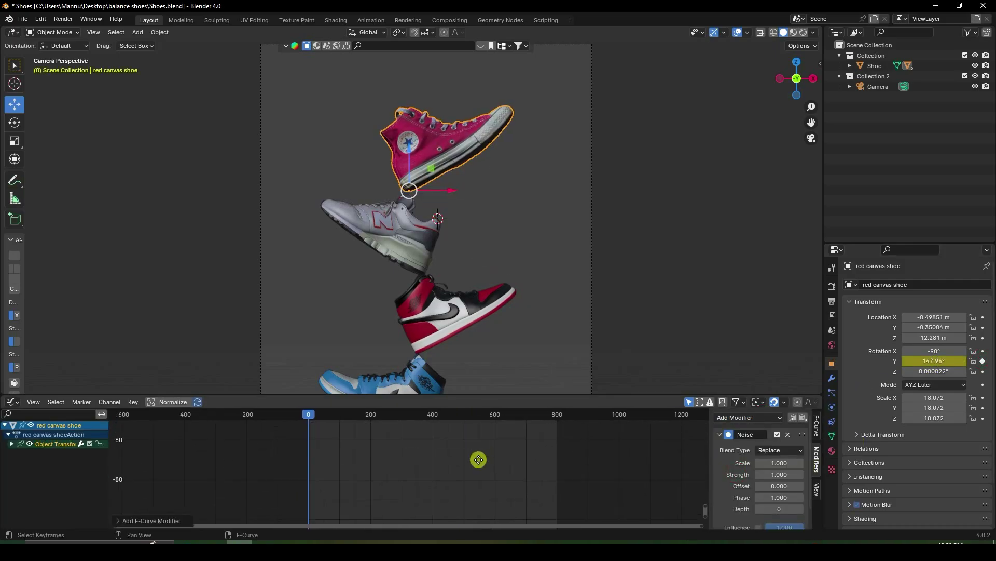
pyautogui.scroll(-5, 397, 478)
pyautogui.scroll(-1, 396, 478)
pyautogui.moveTo(419, 451); pyautogui.dragTo(395, 512, button='middle')
pyautogui.moveTo(395, 428); pyautogui.dragTo(394, 490, button='middle')
pyautogui.scroll(5, 393, 486)
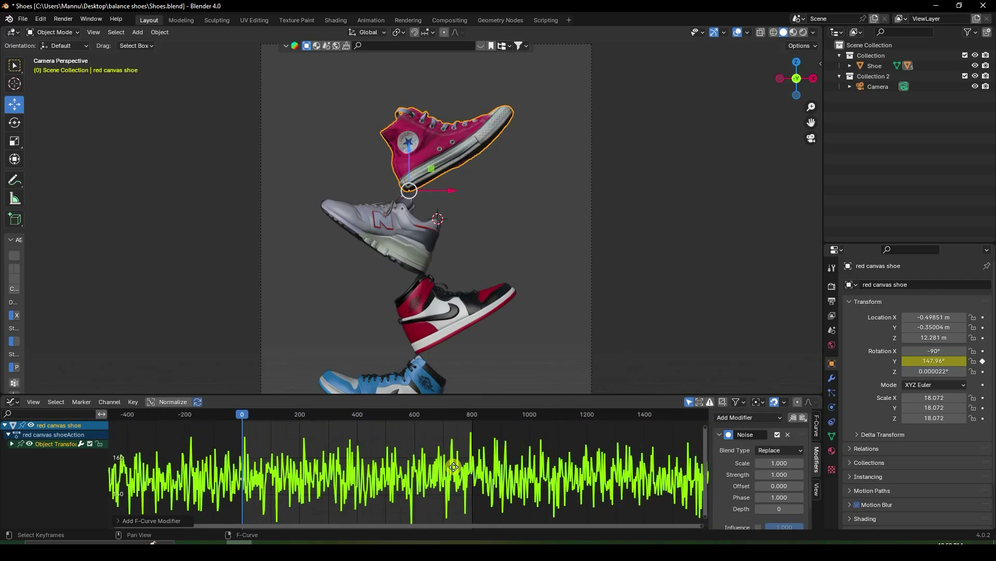
pyautogui.click(782, 458)
pyautogui.write('50')
pyautogui.press('Return')
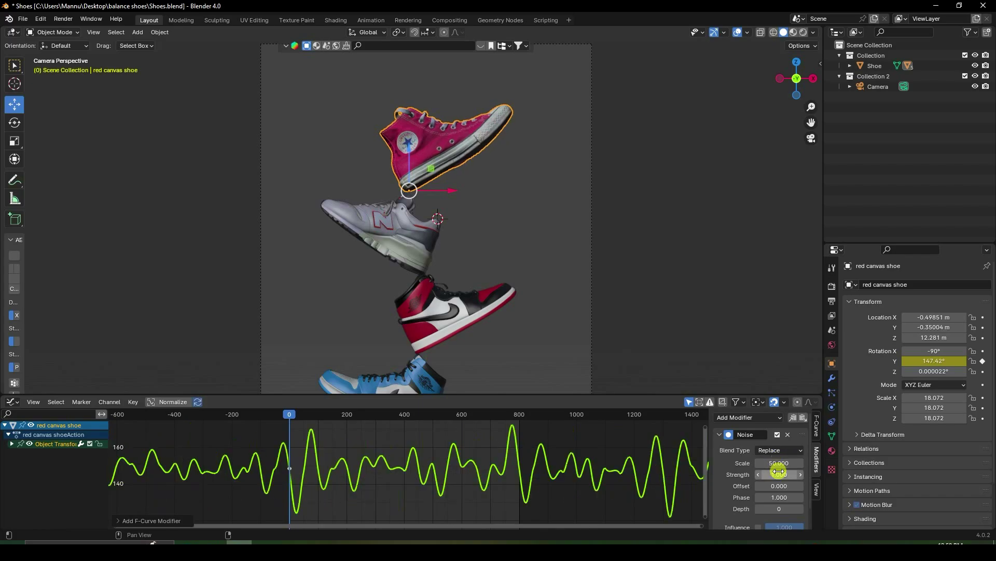
pyautogui.click(778, 470)
pyautogui.write('0.5')
pyautogui.press('Return')
# Deselect the red canvas shoe and play the animation to check its wobble on top of the stack
pyautogui.press('space')
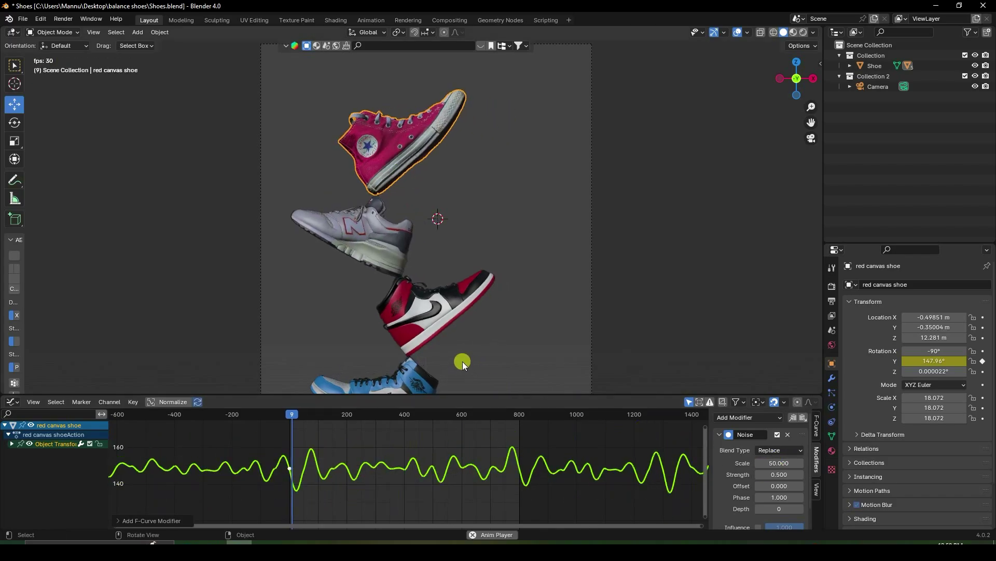
pyautogui.click(545, 207)
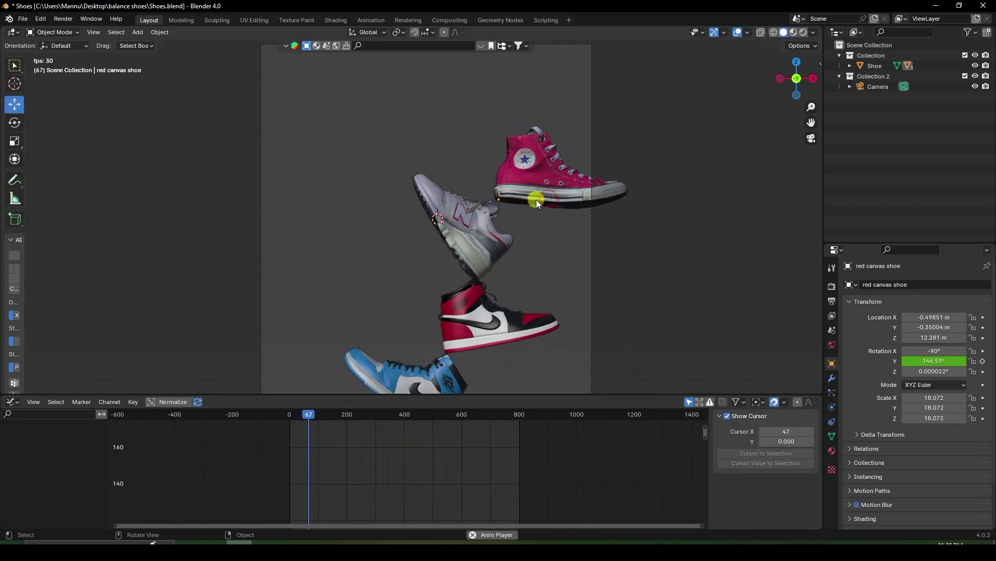
pyautogui.scroll(-3, 519, 195)
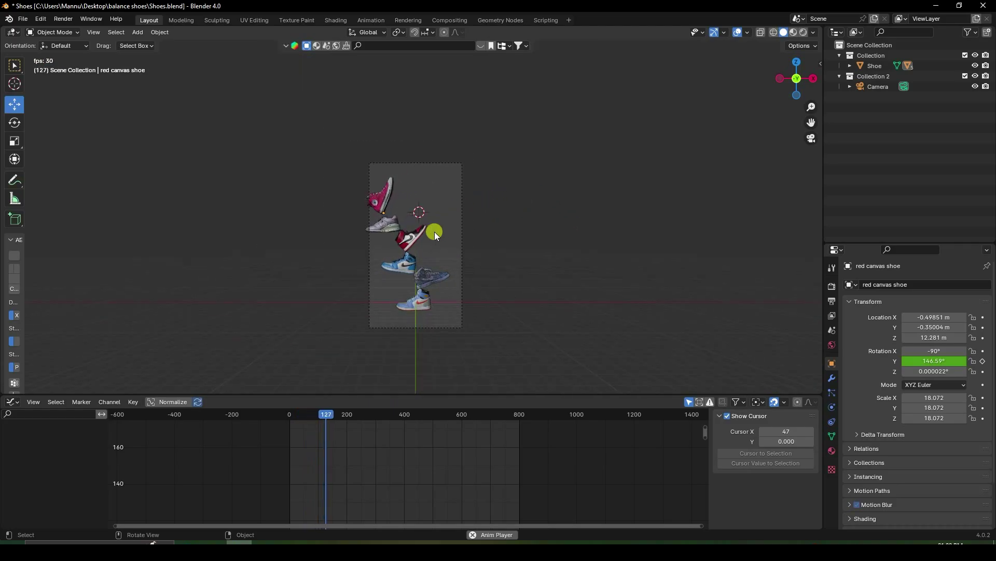
pyautogui.scroll(5, 422, 253)
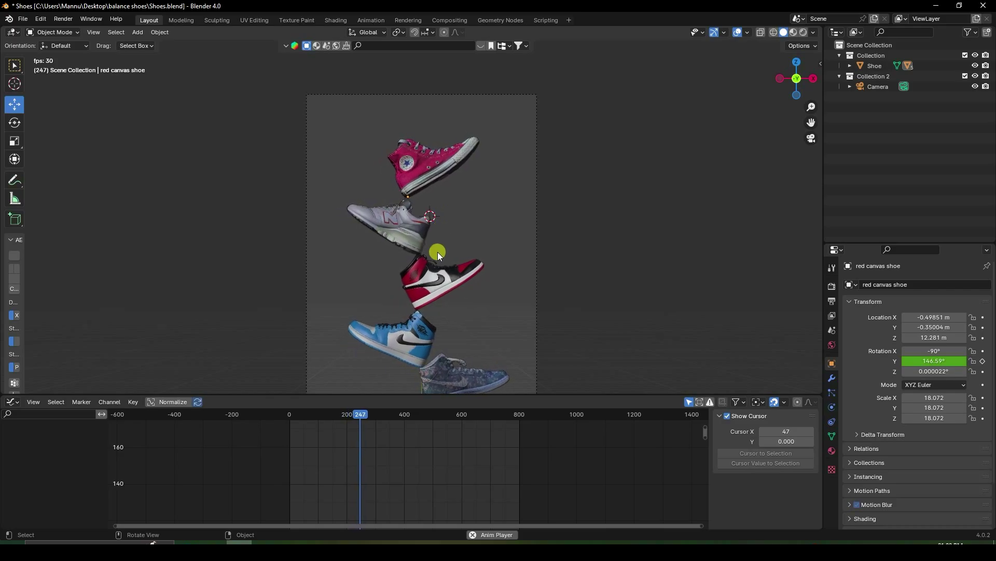
pyautogui.press('space')
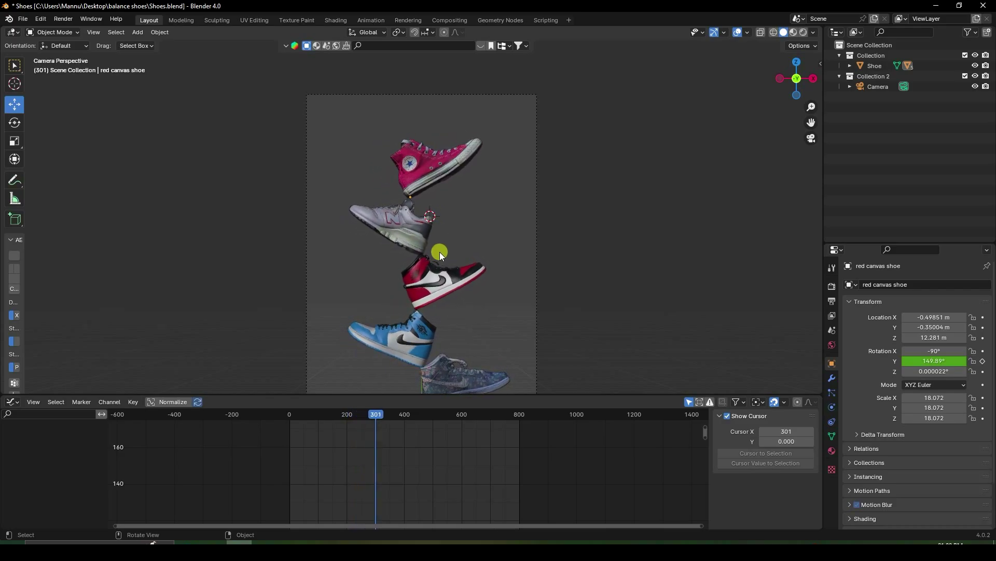
# Replace the Graph Editor with the Timeline, jump to frame 1 and shrink the Timeline to enlarge the viewport
pyautogui.click(11, 402)
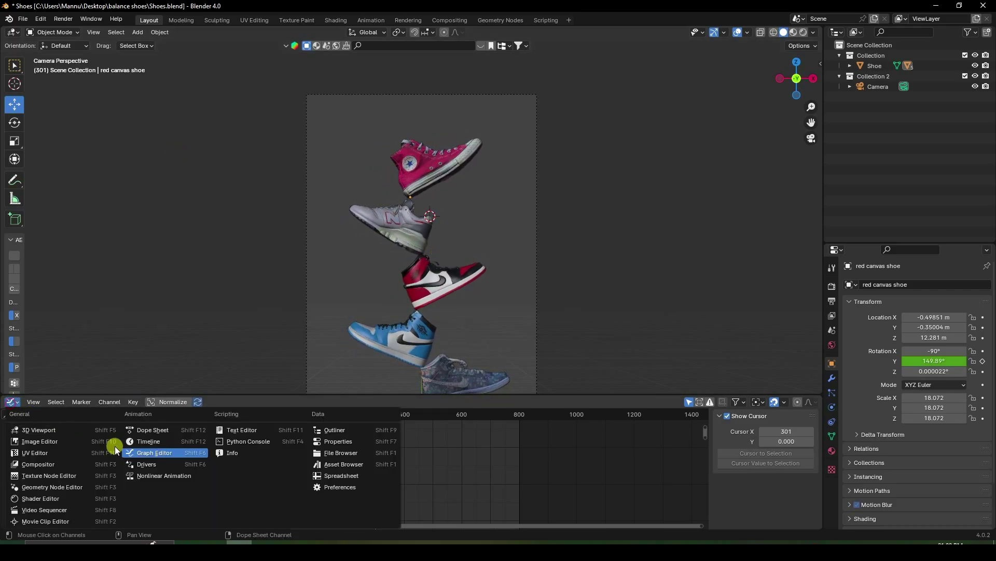
pyautogui.click(155, 442)
pyautogui.click(392, 401)
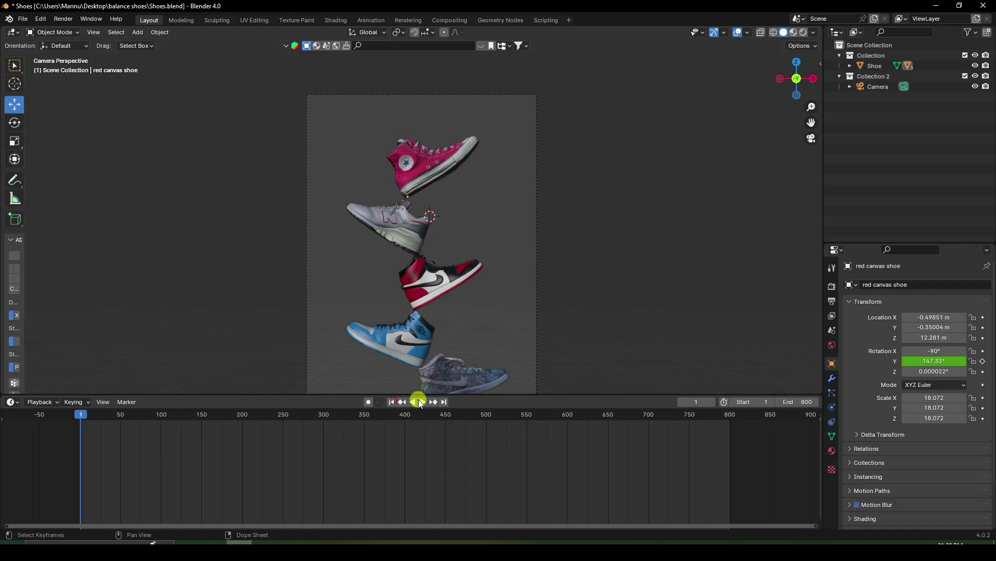
pyautogui.moveTo(411, 396); pyautogui.dragTo(393, 465)
# Play the complete six-shoe animation through the camera view to review the balancing, and return to frame 1
pyautogui.scroll(-3, 372, 313)
pyautogui.scroll(2, 373, 313)
pyautogui.keyDown('shift'); pyautogui.moveTo(404, 347); pyautogui.dragTo(402, 254, button='middle'); pyautogui.keyUp('shift')
pyautogui.moveTo(413, 304); pyautogui.dragTo(415, 316, button='middle')
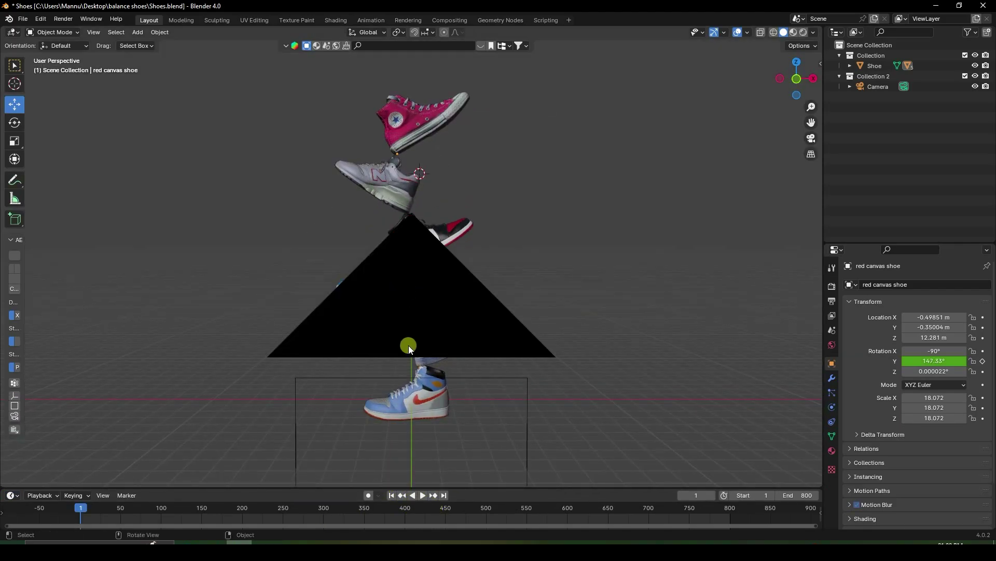
pyautogui.press('KP_0')
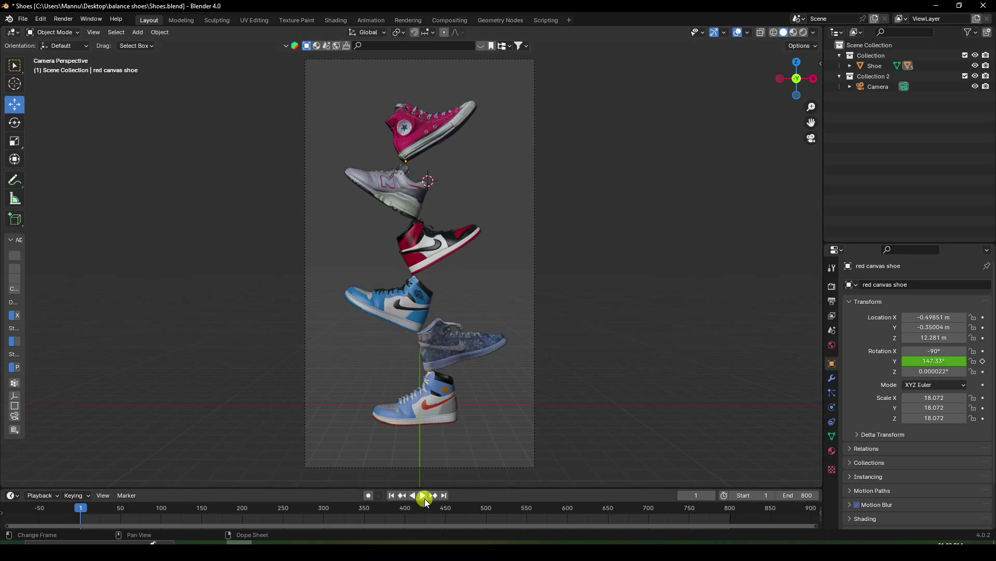
pyautogui.click(424, 495)
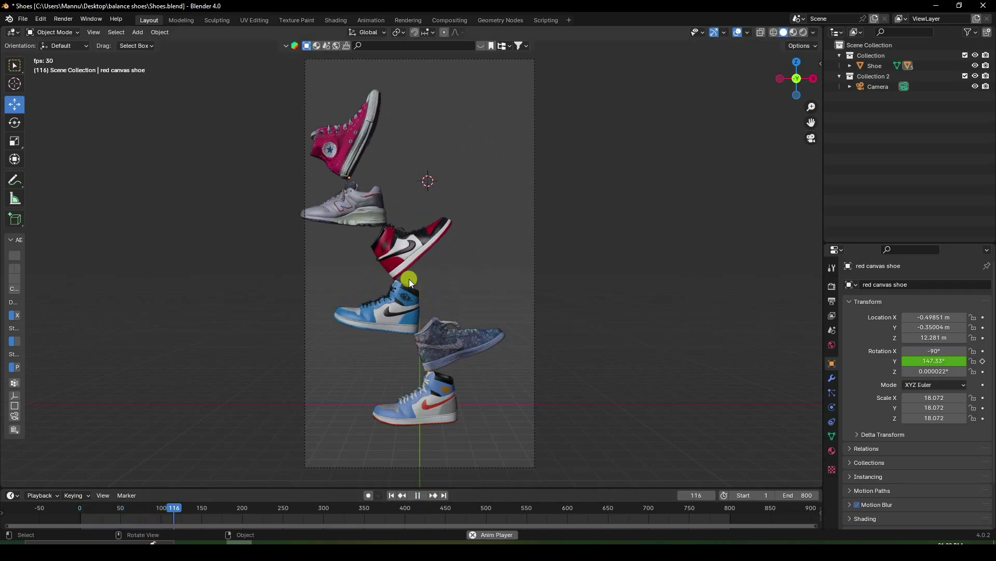
pyautogui.scroll(2, 408, 224)
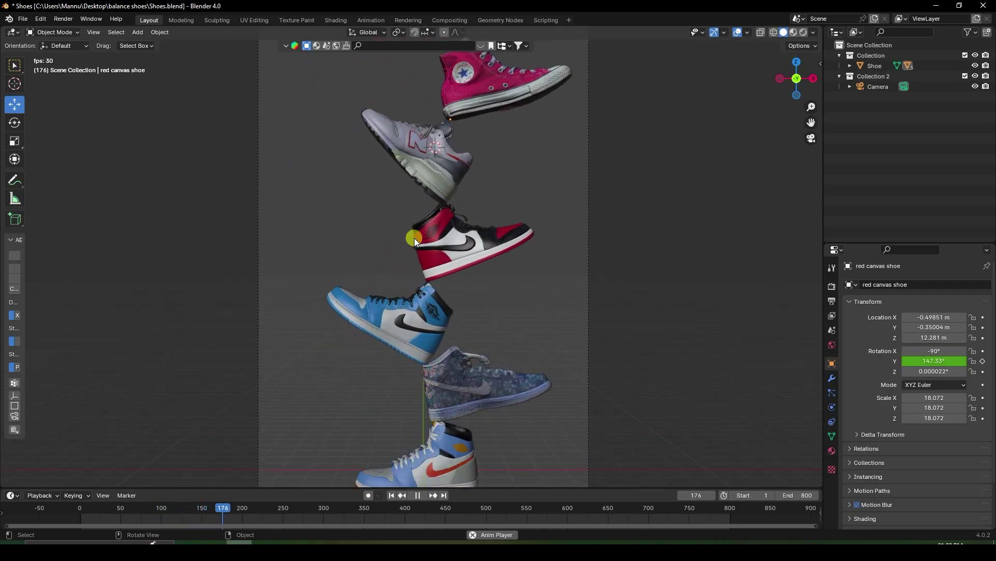
pyautogui.scroll(-1, 414, 238)
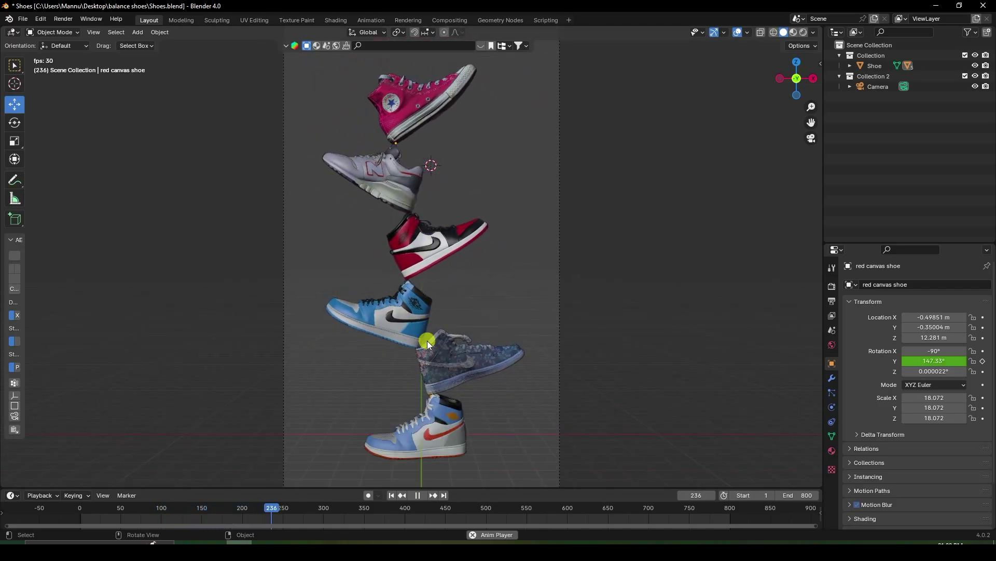
pyautogui.press('space')
pyautogui.hotkey('shift', 'Left')
pyautogui.click(138, 32)
pyautogui.moveTo(144, 40)
pyautogui.click(254, 42)
pyautogui.scroll(-4, 439, 231)
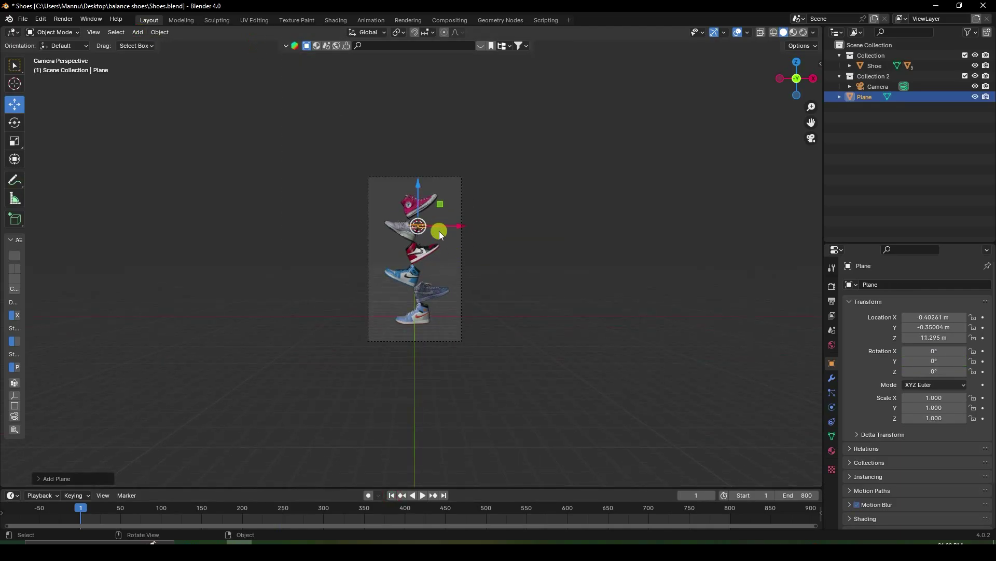
pyautogui.press('KP_1')
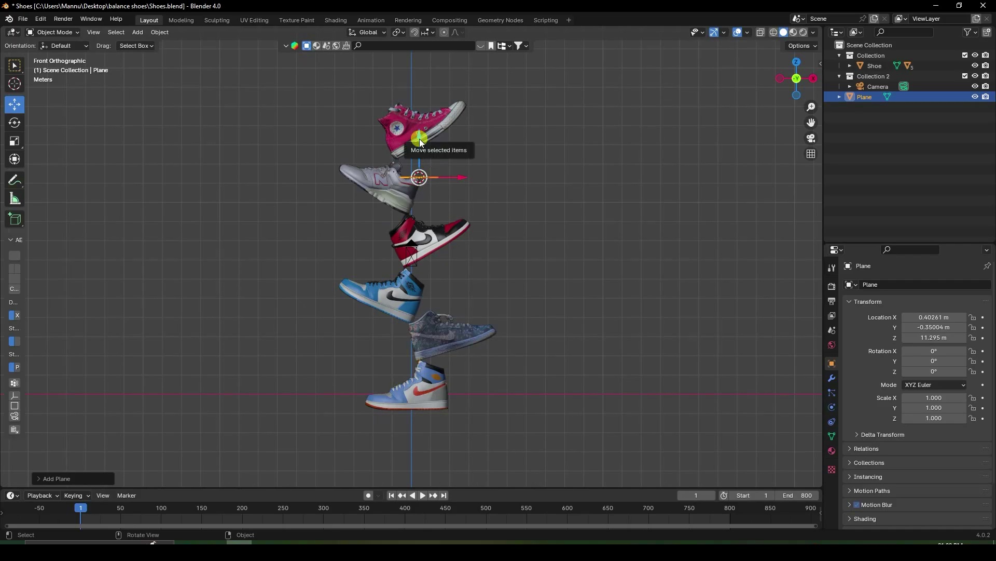
pyautogui.press('Delete')
# Discard the misplaced plane and snap the 3D cursor back to the world origin
pyautogui.moveTo(448, 195); pyautogui.dragTo(403, 210, button='middle')
pyautogui.scroll(6, 403, 210)
pyautogui.keyDown('shift'); pyautogui.moveTo(377, 176); pyautogui.dragTo(415, 212, button='middle'); pyautogui.keyUp('shift')
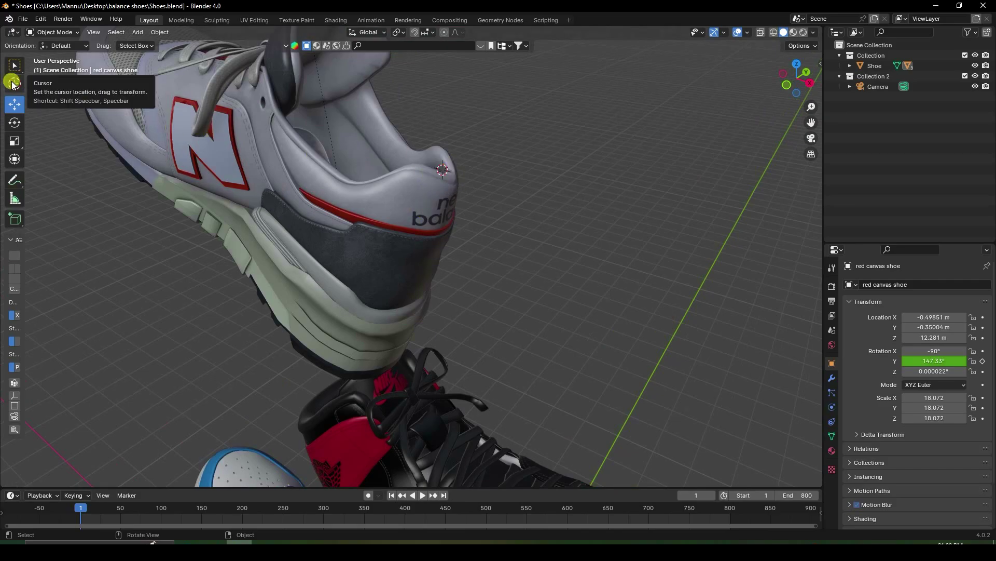
pyautogui.keyDown('ctrl'); pyautogui.moveTo(501, 178); pyautogui.dragTo(397, 348, button='middle'); pyautogui.keyUp('ctrl')
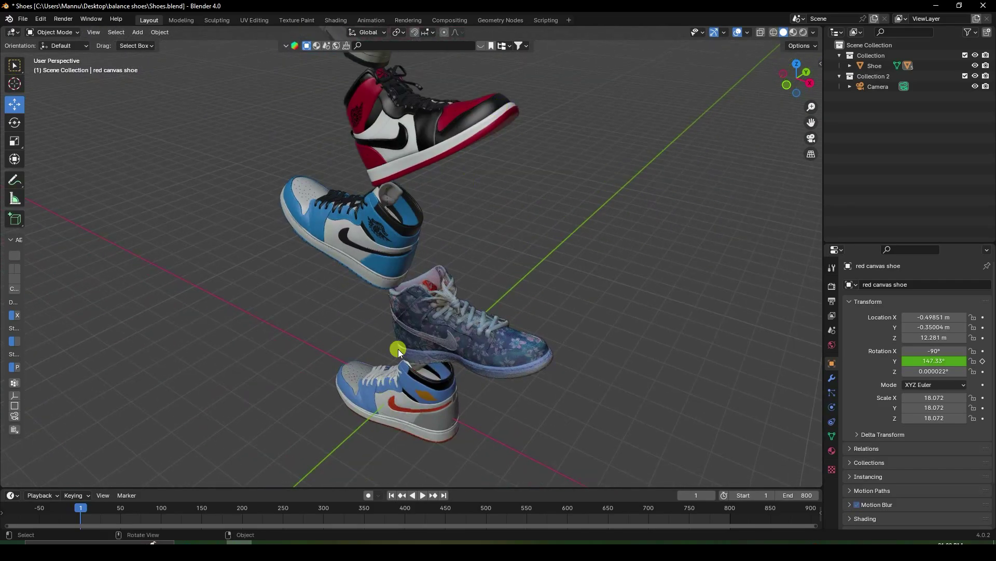
pyautogui.hotkey('shift', 's')
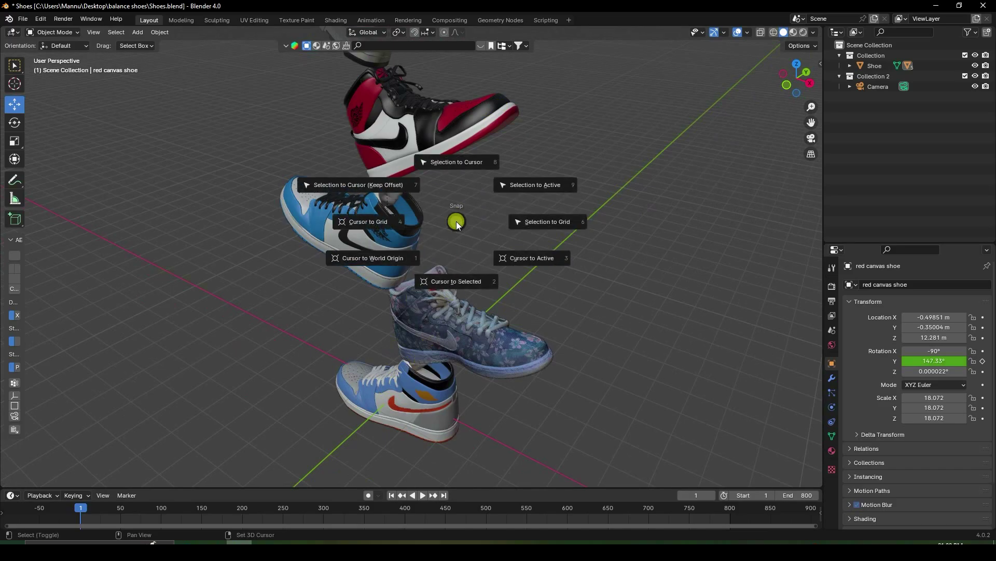
pyautogui.click(385, 260)
# Add a plane at the world origin and scale it up to about 22 times its size
pyautogui.moveTo(456, 261)
pyautogui.mouseDown(button='middle')
pyautogui.moveTo(459, 284)
pyautogui.moveTo(452, 275)
pyautogui.mouseUp(button='middle')
pyautogui.click(138, 32)
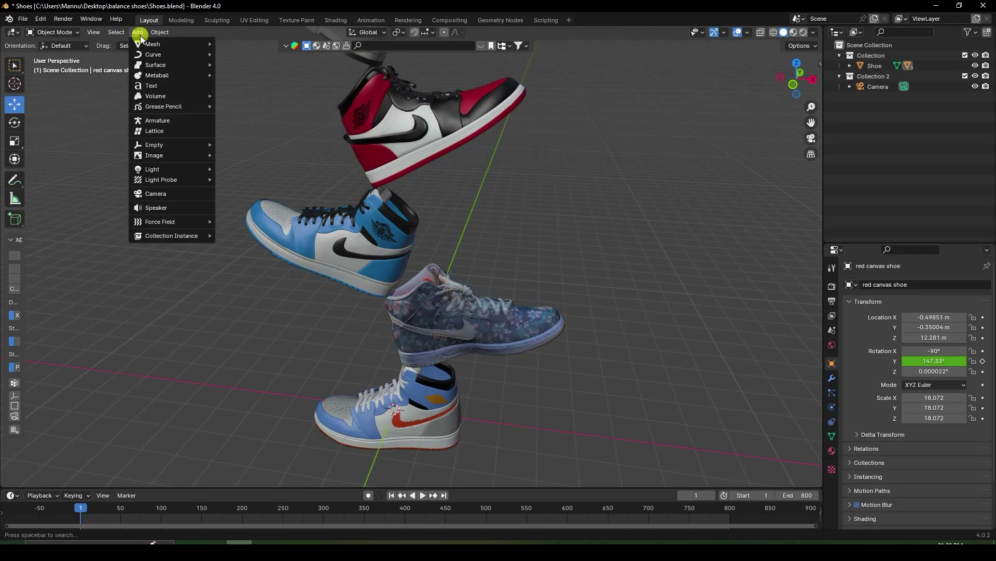
pyautogui.moveTo(176, 43)
pyautogui.click(247, 44)
pyautogui.scroll(-5, 472, 304)
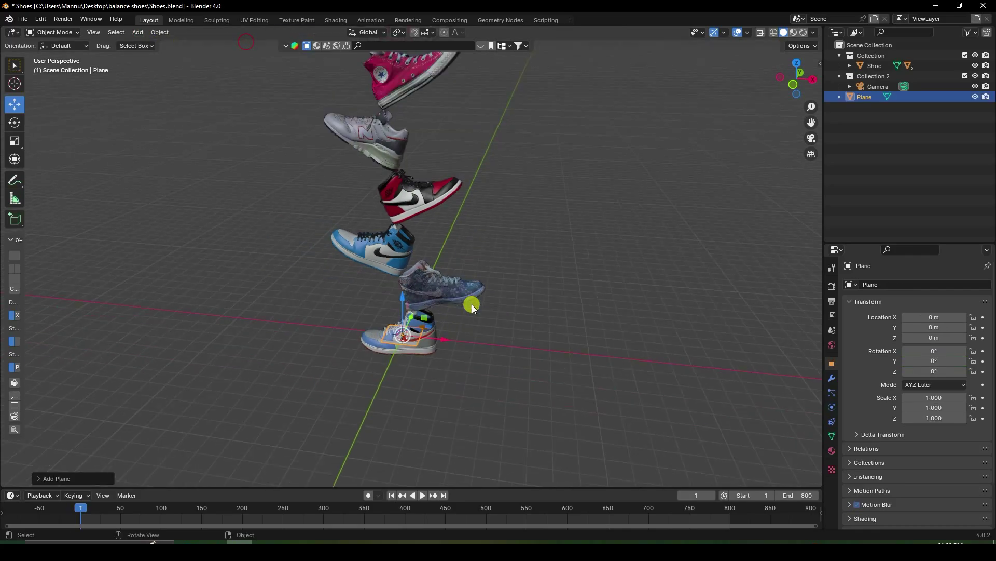
pyautogui.press('s')
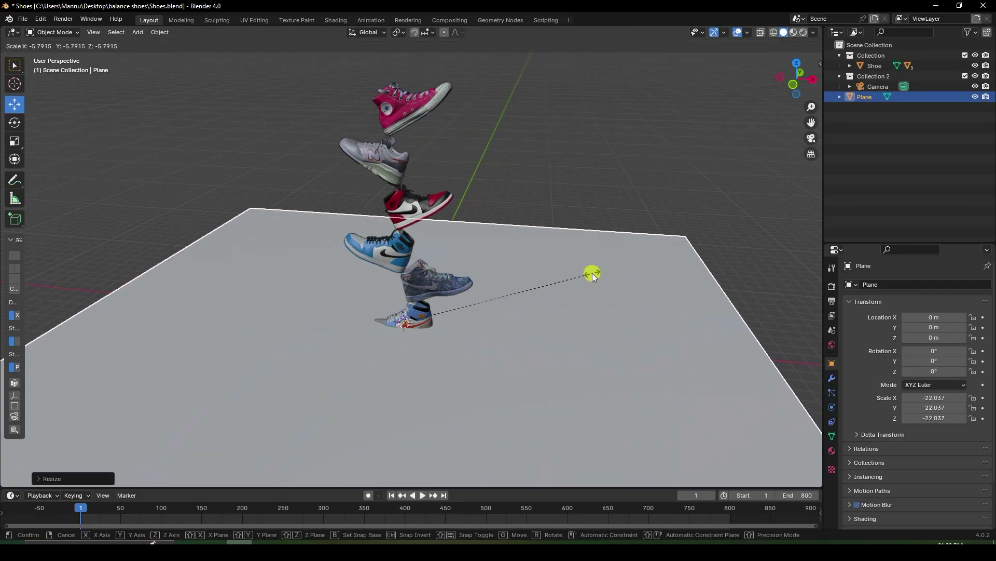
pyautogui.click(593, 273)
# Lower the plane to about Z -0.82 m so that it meets the sole of the bottom shoe
pyautogui.press('KP_1')
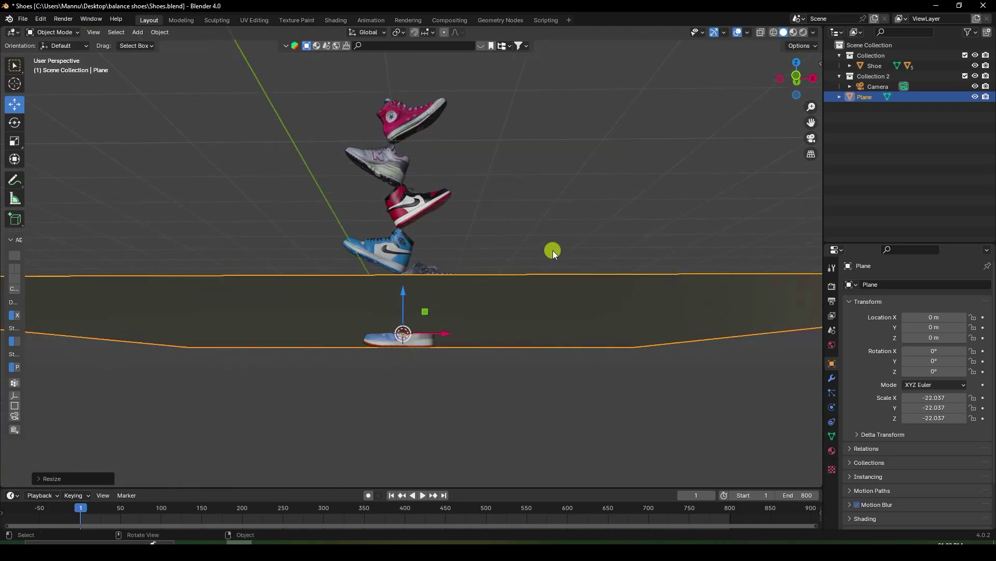
pyautogui.scroll(9, 471, 374)
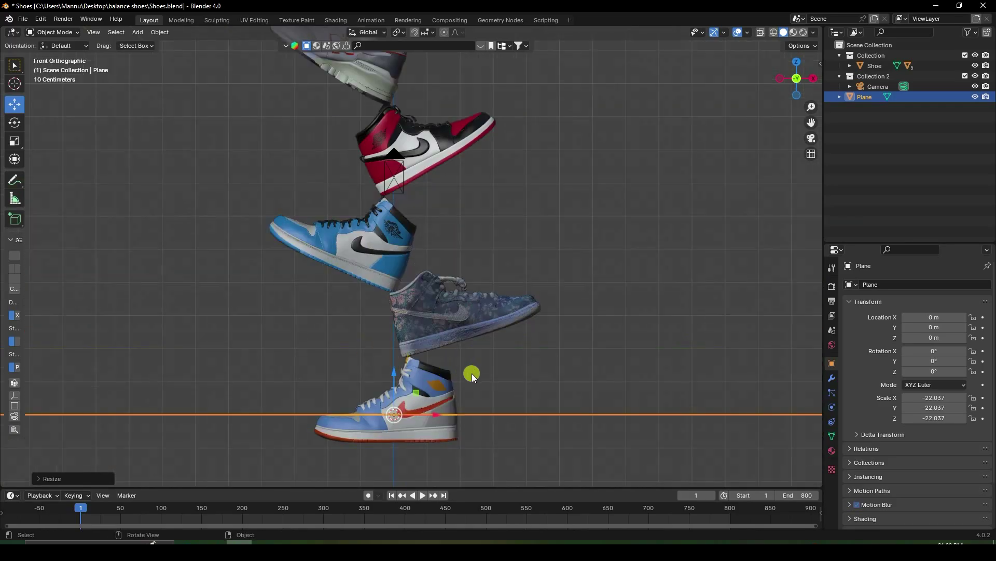
pyautogui.moveTo(371, 234); pyautogui.dragTo(385, 299)
pyautogui.click(410, 379)
pyautogui.moveTo(409, 378)
pyautogui.mouseDown(button='middle')
pyautogui.moveTo(417, 327)
pyautogui.moveTo(416, 362)
pyautogui.mouseUp(button='middle')
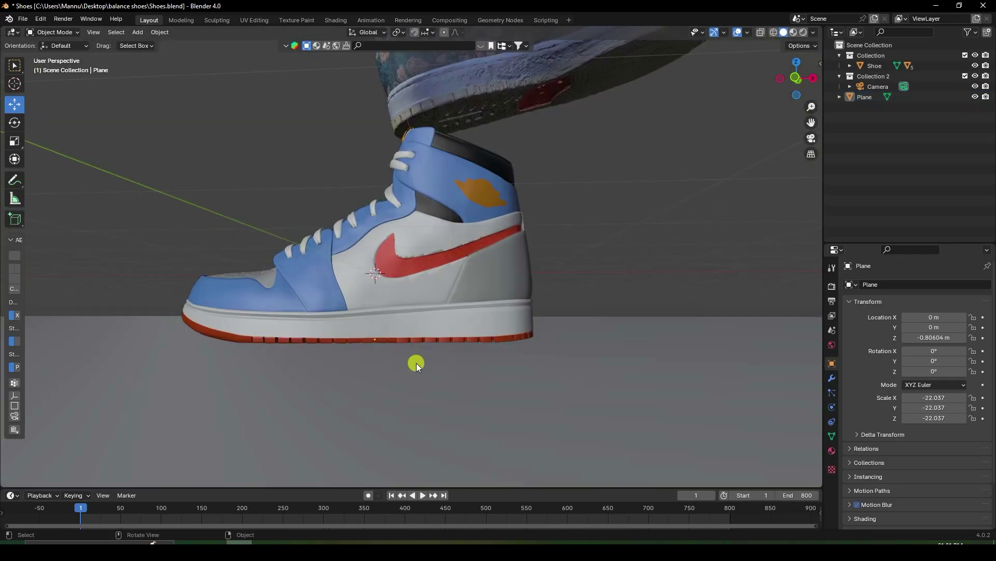
pyautogui.click(449, 389)
pyautogui.press('KP_Divide')
pyautogui.moveTo(375, 303); pyautogui.dragTo(376, 305)
# Enlarge the floor plane around the shoe stack to a scale of about 28.9
pyautogui.scroll(-5, 376, 306)
pyautogui.moveTo(375, 306); pyautogui.dragTo(382, 374, button='middle')
pyautogui.scroll(-6, 382, 372)
pyautogui.moveTo(415, 342); pyautogui.dragTo(378, 360, button='middle')
pyautogui.press('s')
pyautogui.click(563, 266)
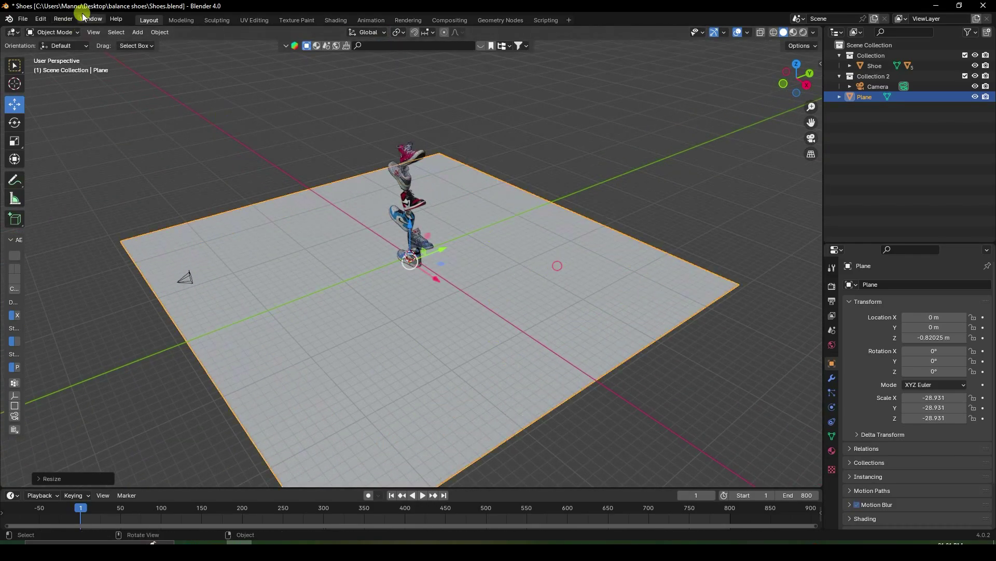
# Put the floor plane into Edit Mode with edge selection
pyautogui.click(137, 32)
pyautogui.click(52, 32)
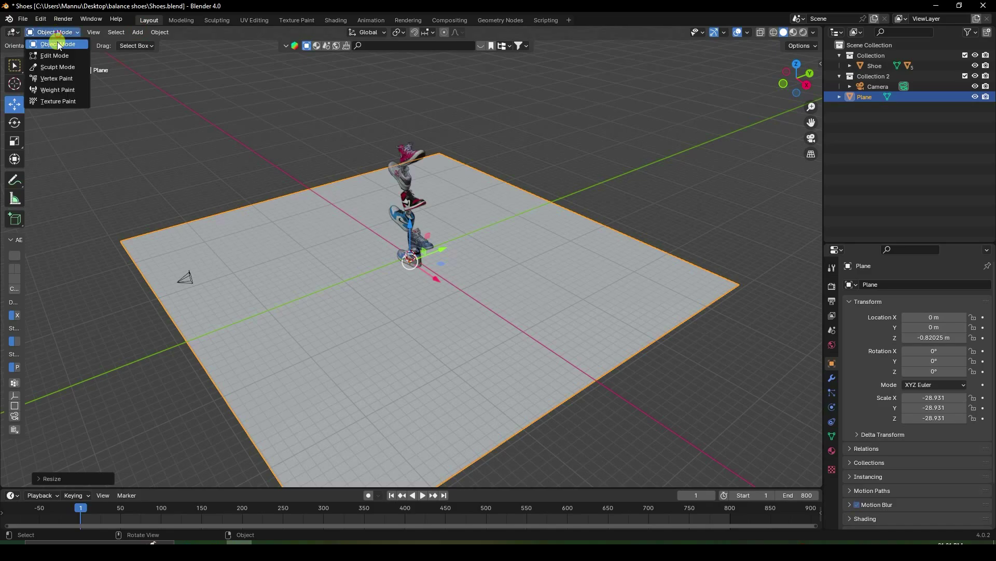
pyautogui.click(58, 55)
pyautogui.press('2')
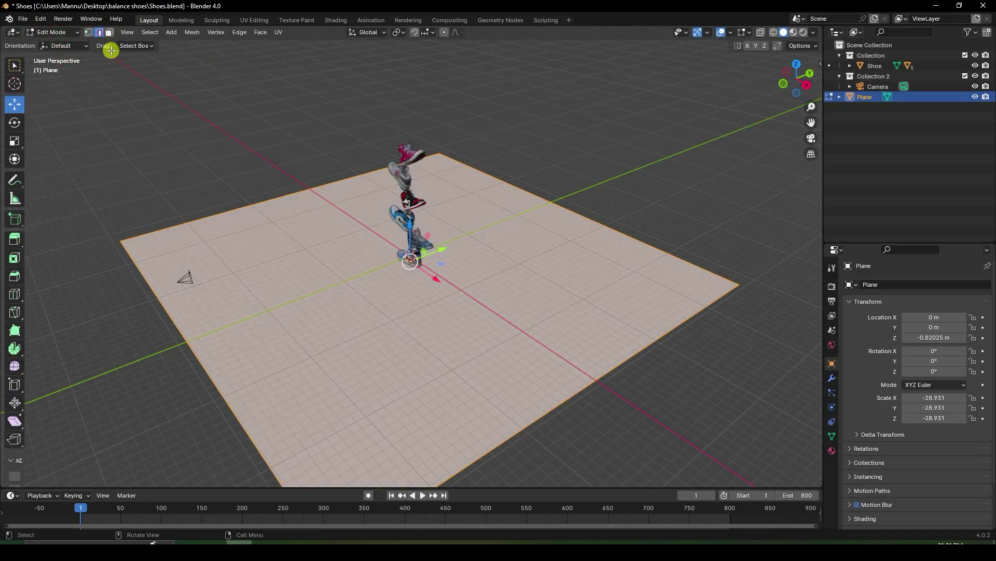
# Extrude the floor plane's edge behind the shoes straight up into a tall back wall
pyautogui.click(523, 188)
pyautogui.scroll(-4, 518, 191)
pyautogui.keyDown('shift'); pyautogui.moveTo(521, 202); pyautogui.dragTo(493, 234, button='middle'); pyautogui.keyUp('shift')
pyautogui.moveTo(494, 234); pyautogui.dragTo(507, 236, button='middle')
pyautogui.press('g')
pyautogui.press('g')
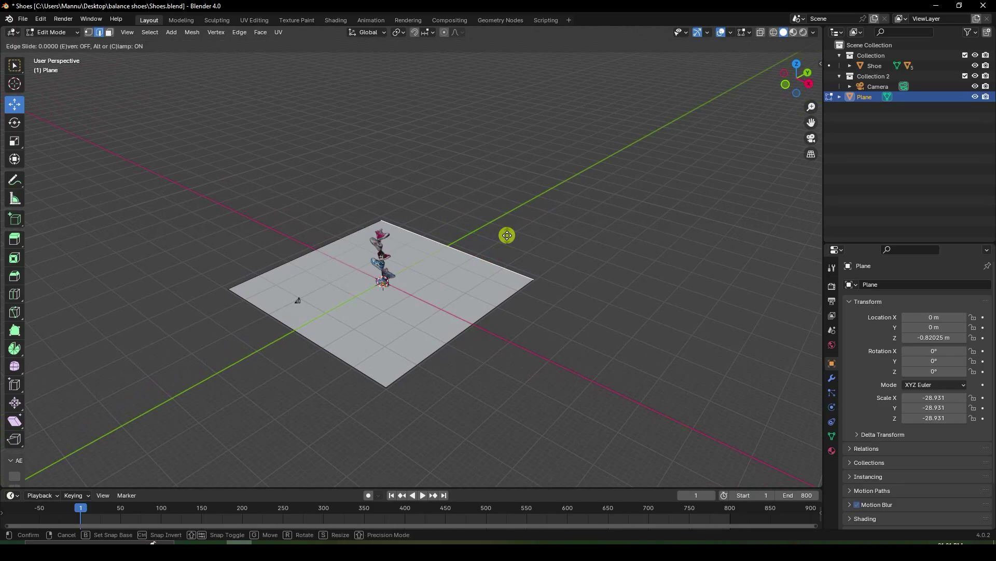
pyautogui.press('Escape')
pyautogui.moveTo(455, 215); pyautogui.dragTo(501, 37)
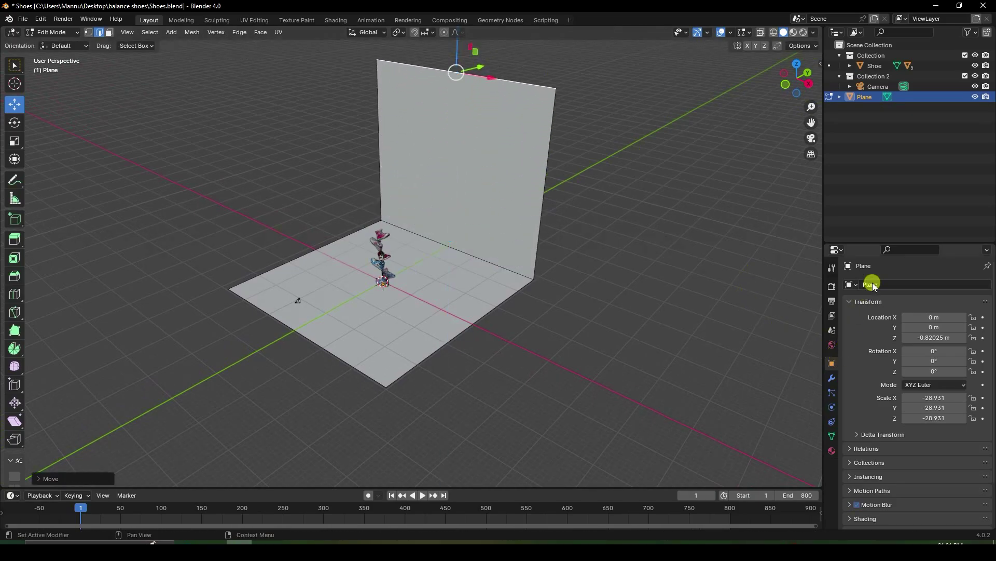
# Round the corner between floor and back wall with a Bevel modifier of 0.2 m and 30 segments
pyautogui.click(471, 254)
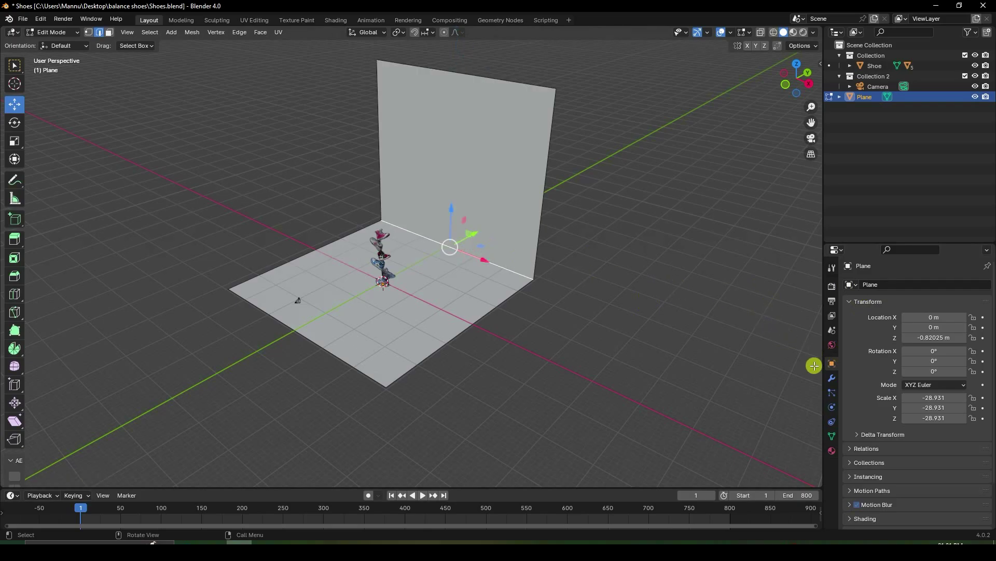
pyautogui.click(832, 378)
pyautogui.click(872, 282)
pyautogui.moveTo(827, 311)
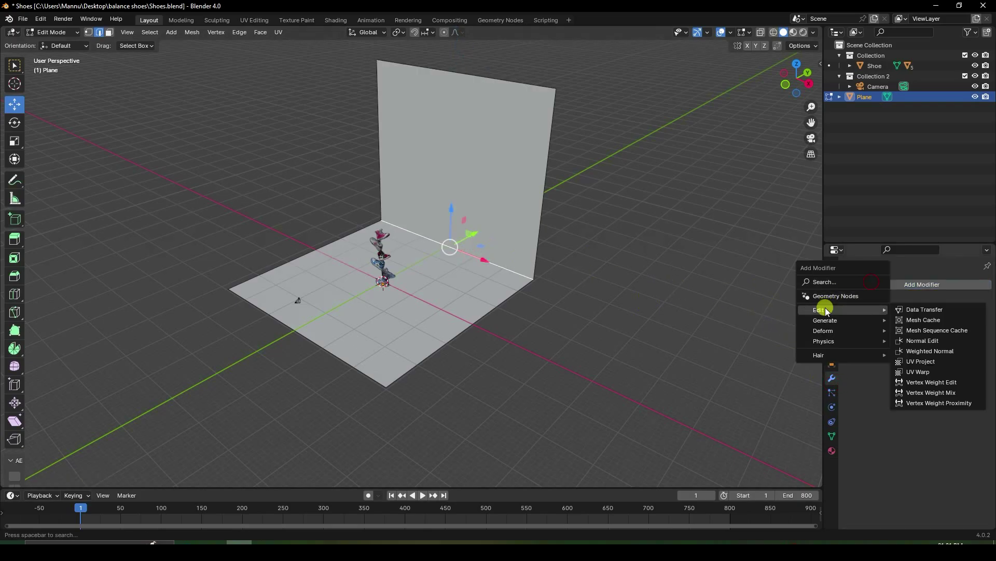
pyautogui.click(933, 331)
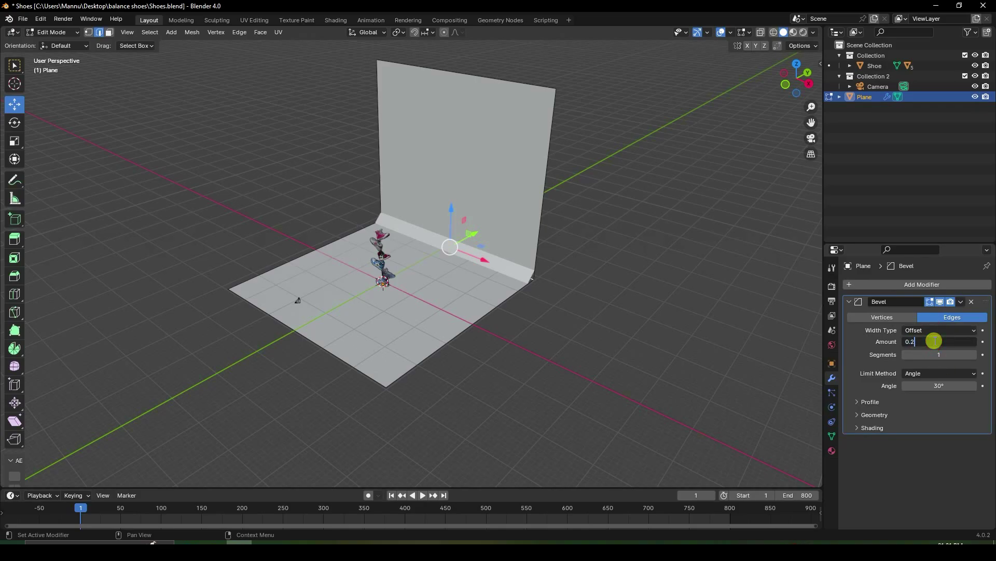
pyautogui.press('Return')
pyautogui.click(942, 355)
pyautogui.write('30')
pyautogui.press('Return')
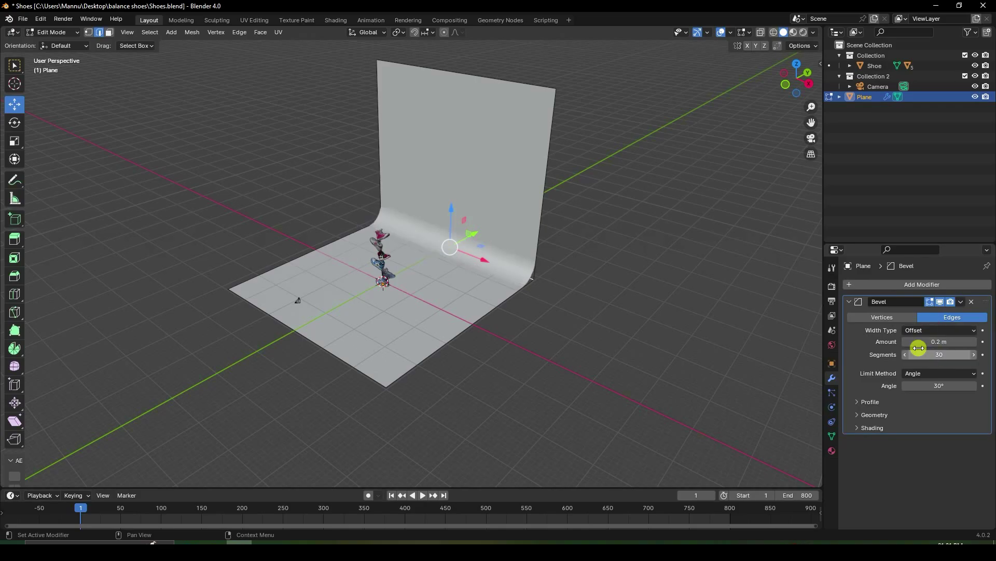
# Return the backdrop to Object Mode and shade it smooth
pyautogui.click(44, 33)
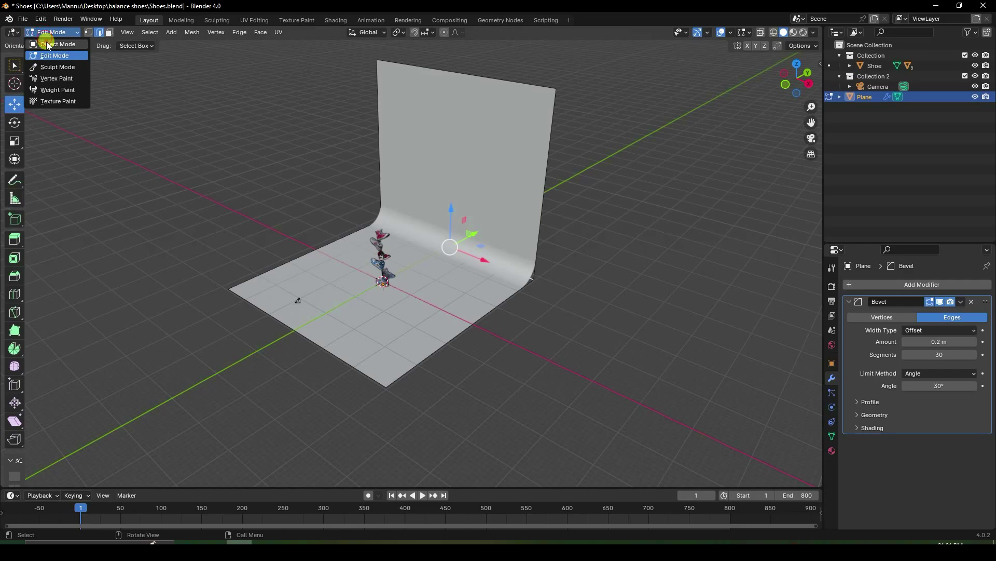
pyautogui.click(50, 44)
pyautogui.rightClick(435, 174)
pyautogui.click(435, 173)
pyautogui.scroll(3, 451, 184)
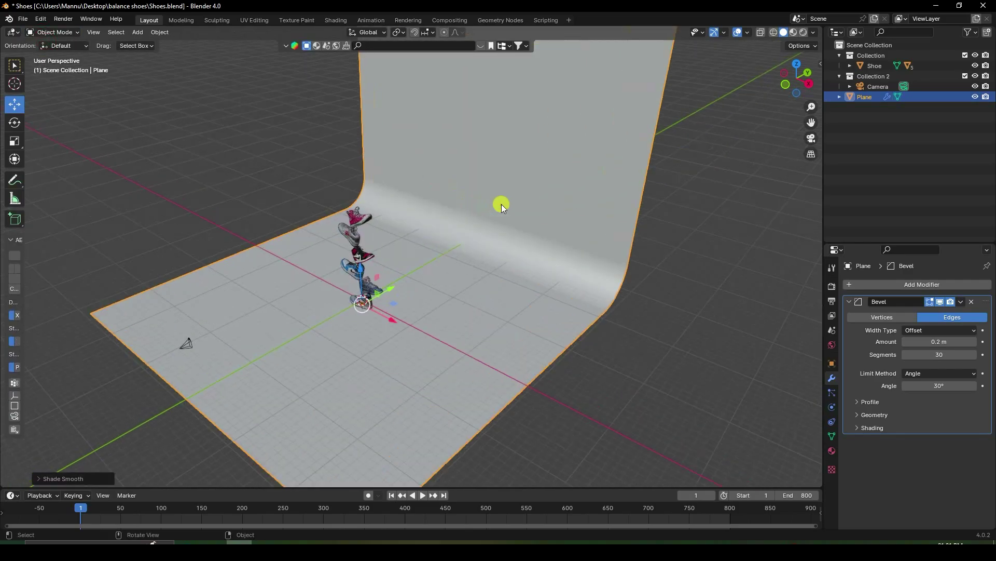
# Give the backdrop a new material with a pink base color (hue 0.985, saturation 0.53) and roughness 0.3
pyautogui.click(832, 450)
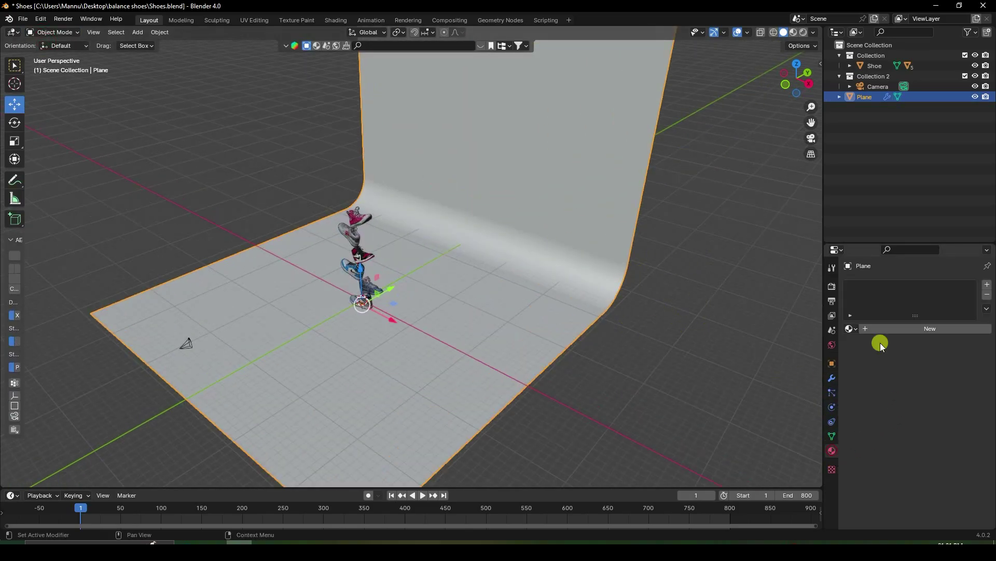
pyautogui.click(916, 329)
pyautogui.click(927, 394)
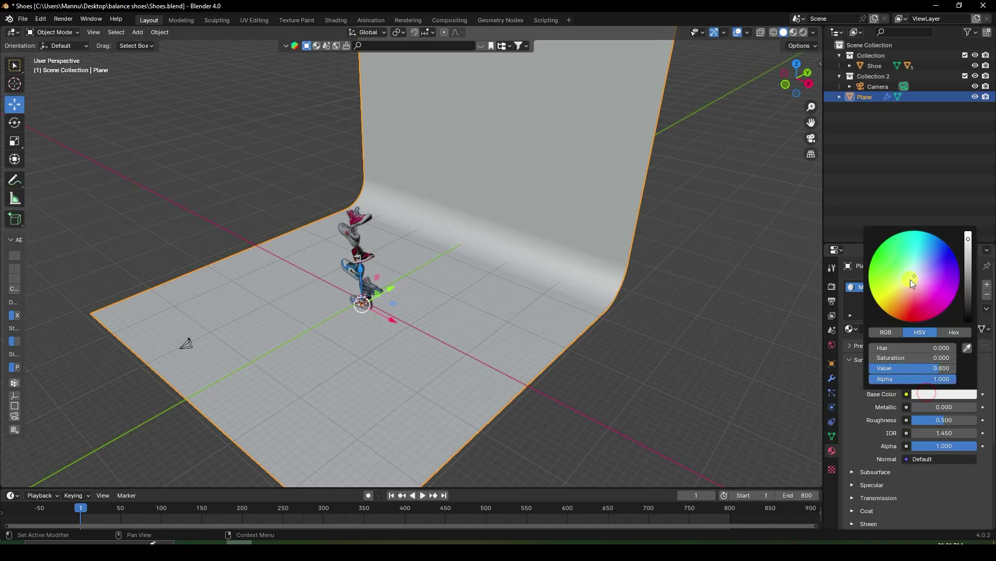
pyautogui.moveTo(915, 278)
pyautogui.mouseDown()
pyautogui.moveTo(923, 282)
pyautogui.moveTo(913, 291)
pyautogui.mouseUp()
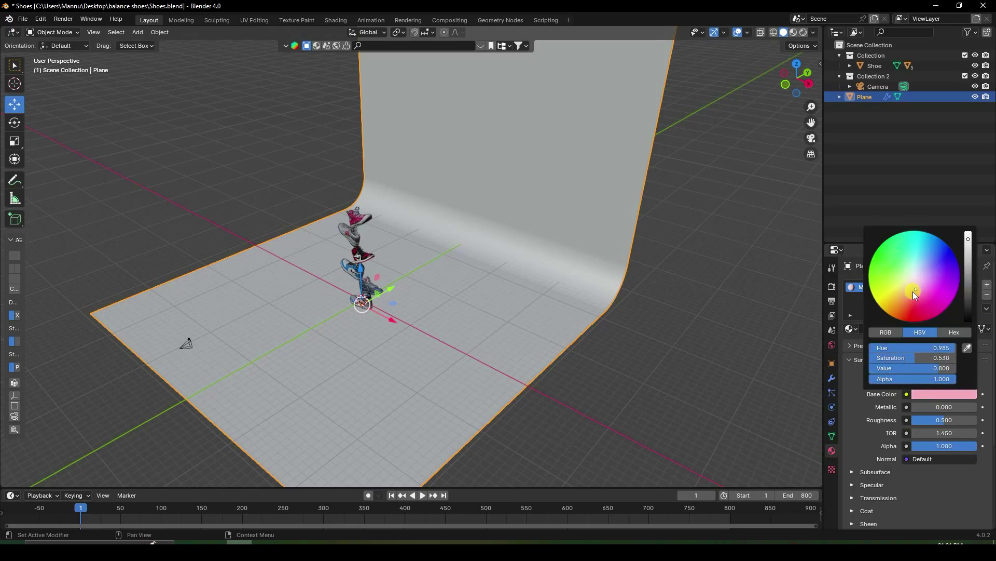
pyautogui.click(935, 416)
pyautogui.write('0.3')
pyautogui.press('Return')
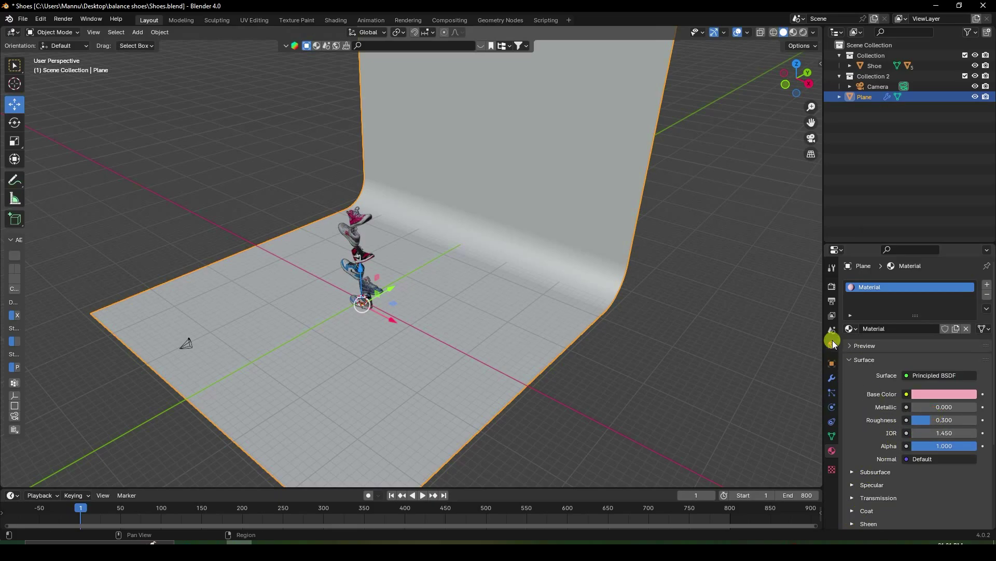
# Load artist_workshop_4k.exr from the HDRI folder as the world's environment texture
pyautogui.scroll(4, 388, 304)
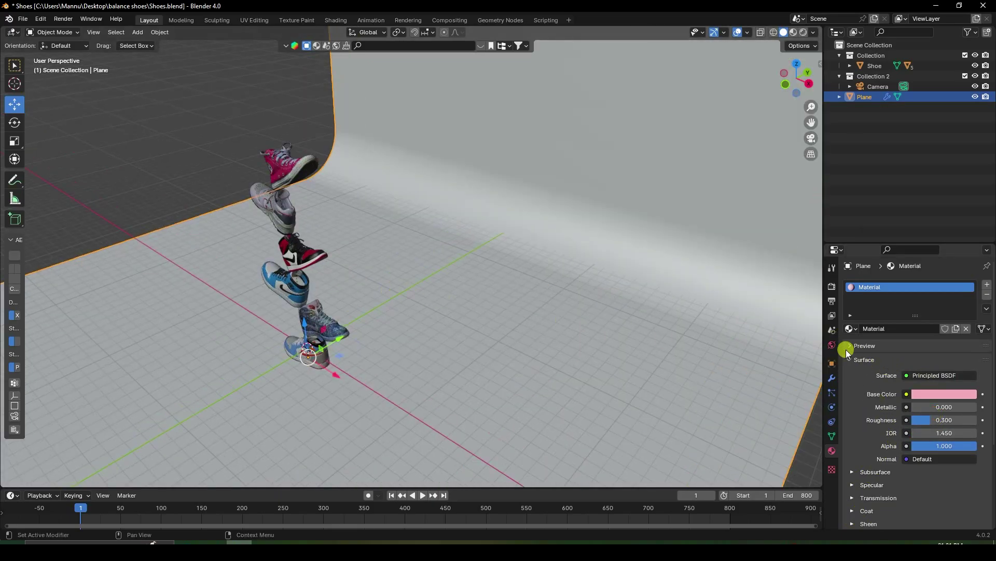
pyautogui.click(832, 344)
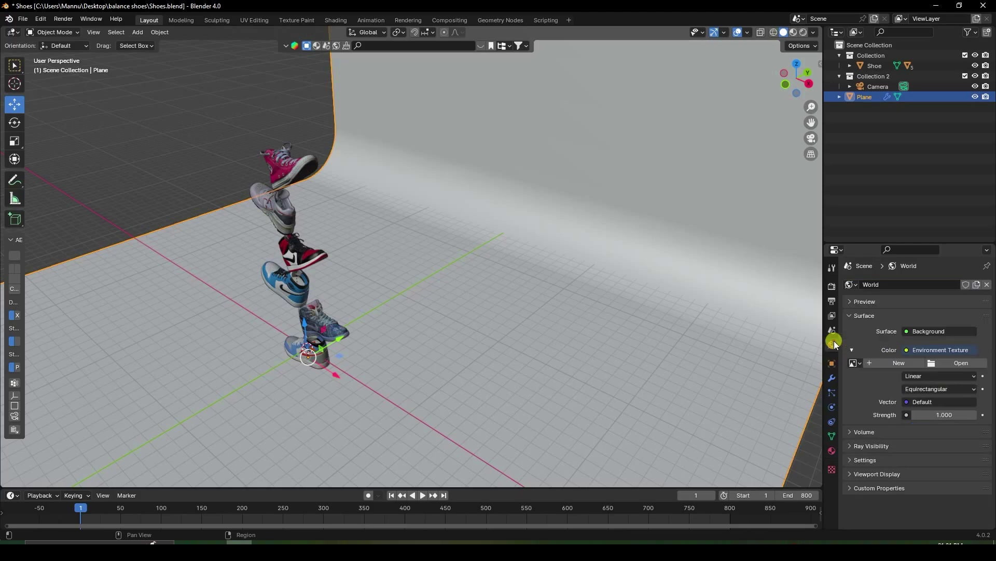
pyautogui.click(944, 363)
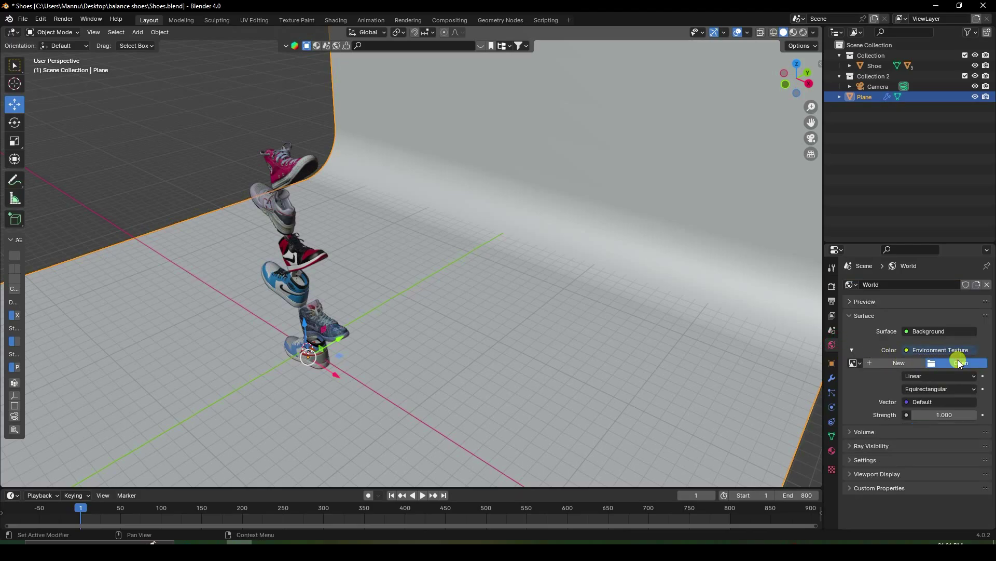
pyautogui.click(231, 399)
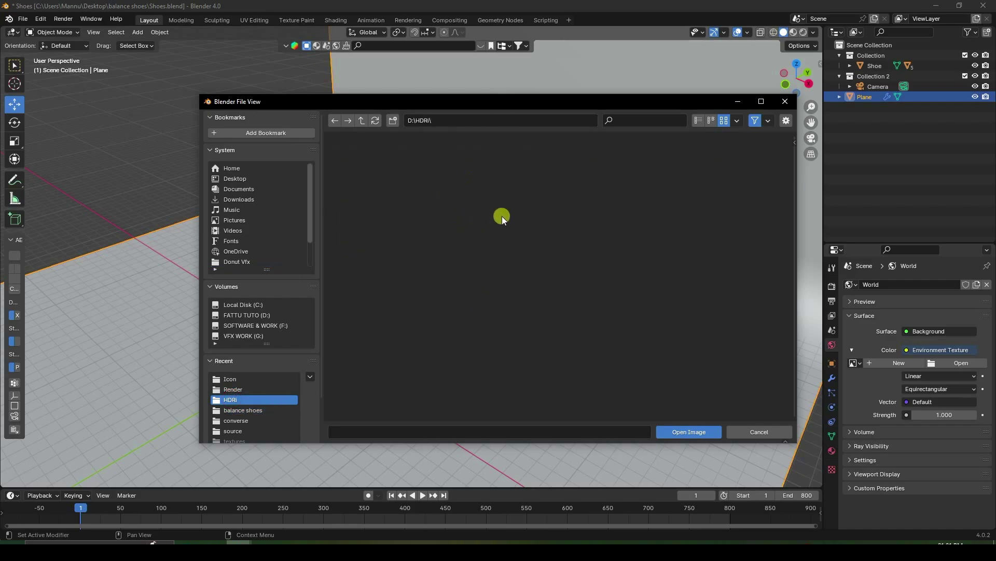
pyautogui.click(596, 175)
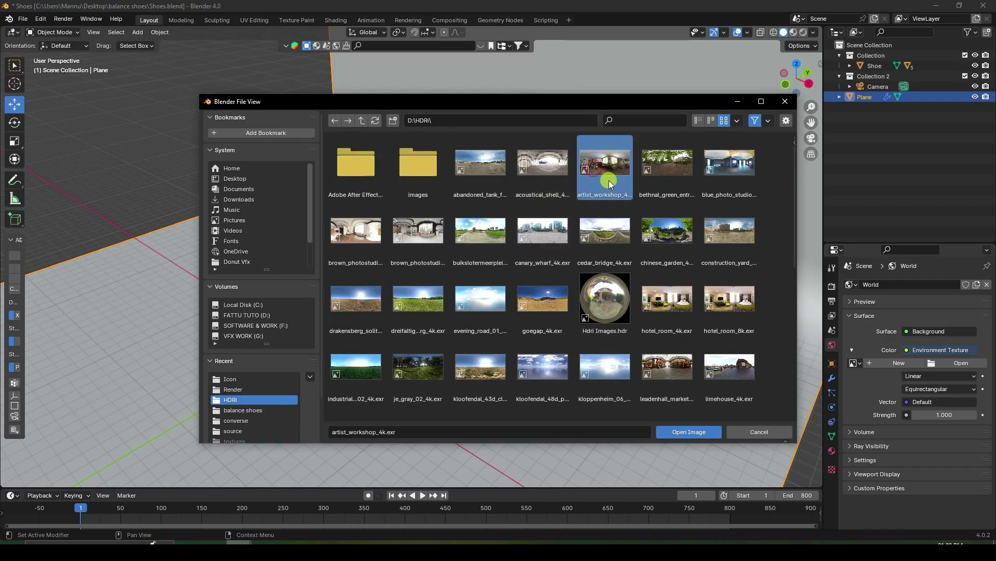
pyautogui.click(680, 429)
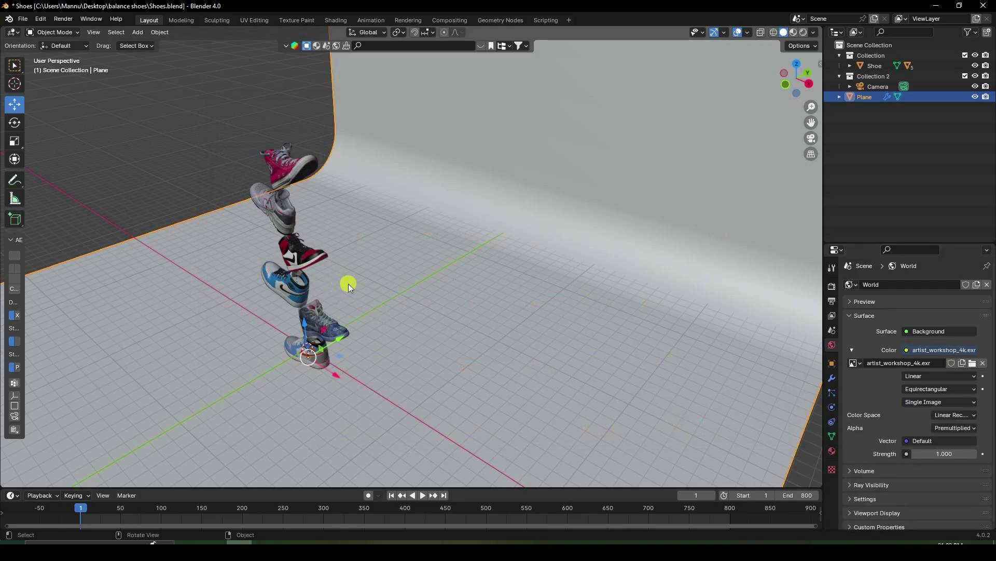
# Add an area light to Collection 2 and raise it above the topmost shoe
pyautogui.moveTo(353, 282); pyautogui.dragTo(466, 266, button='middle')
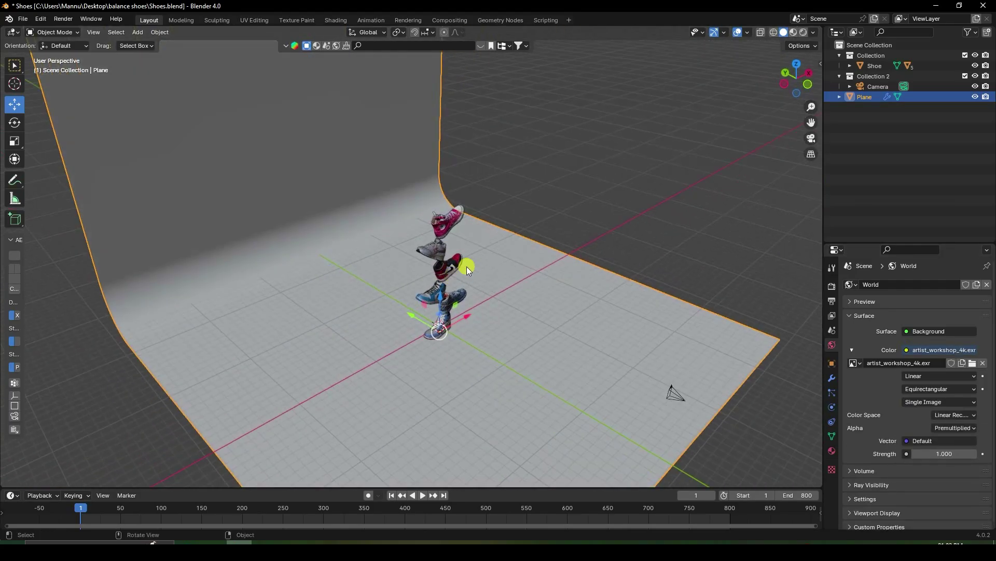
pyautogui.click(886, 148)
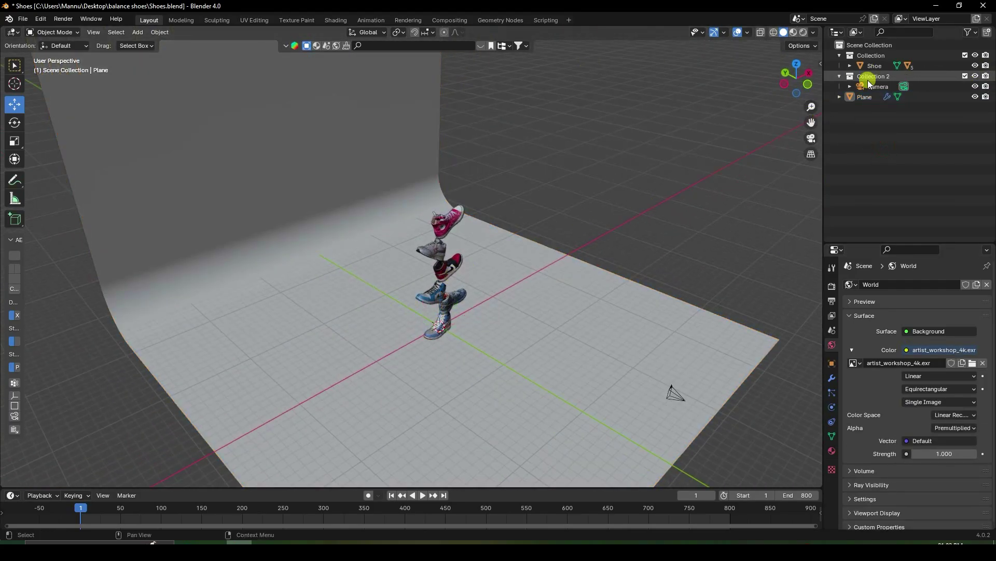
pyautogui.click(138, 32)
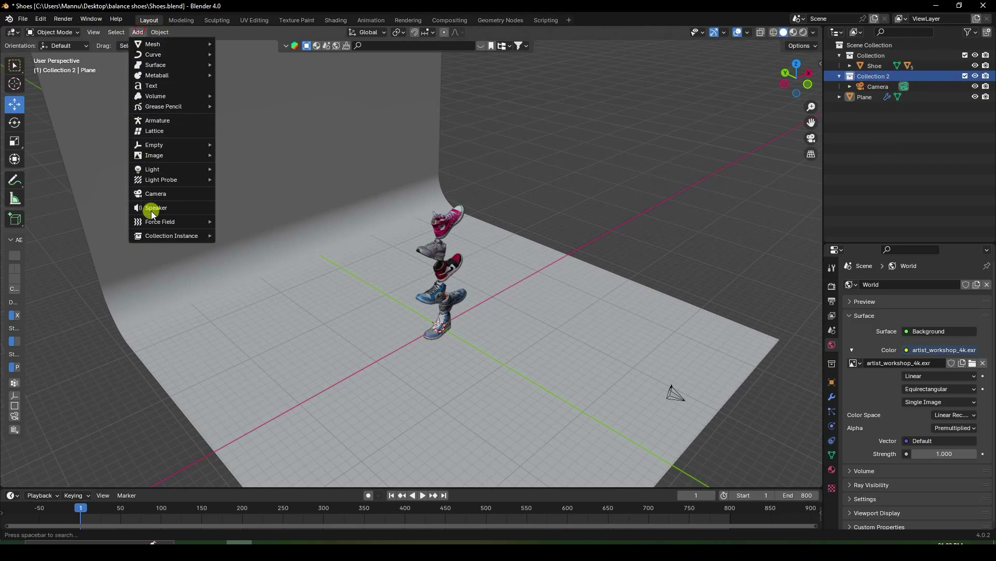
pyautogui.moveTo(152, 171)
pyautogui.click(238, 203)
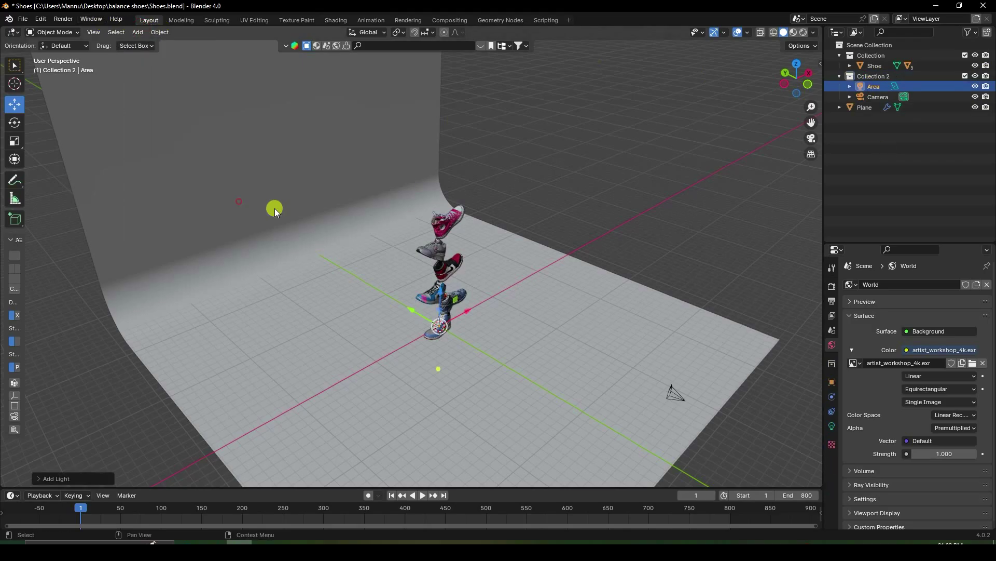
pyautogui.moveTo(442, 293); pyautogui.dragTo(470, 156)
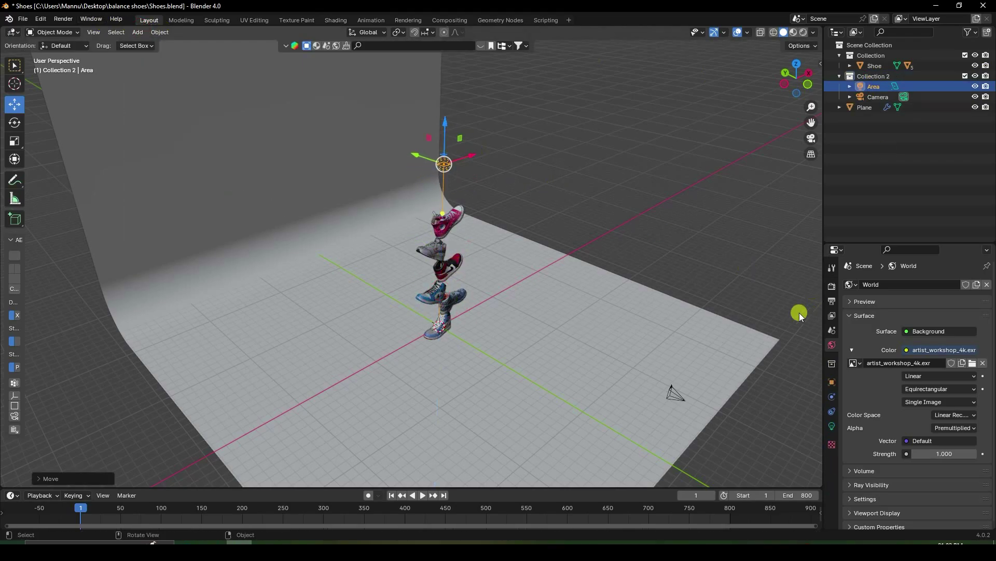
# Set the area light's power to 250 W and its size to 10 m
pyautogui.click(833, 428)
pyautogui.click(940, 355)
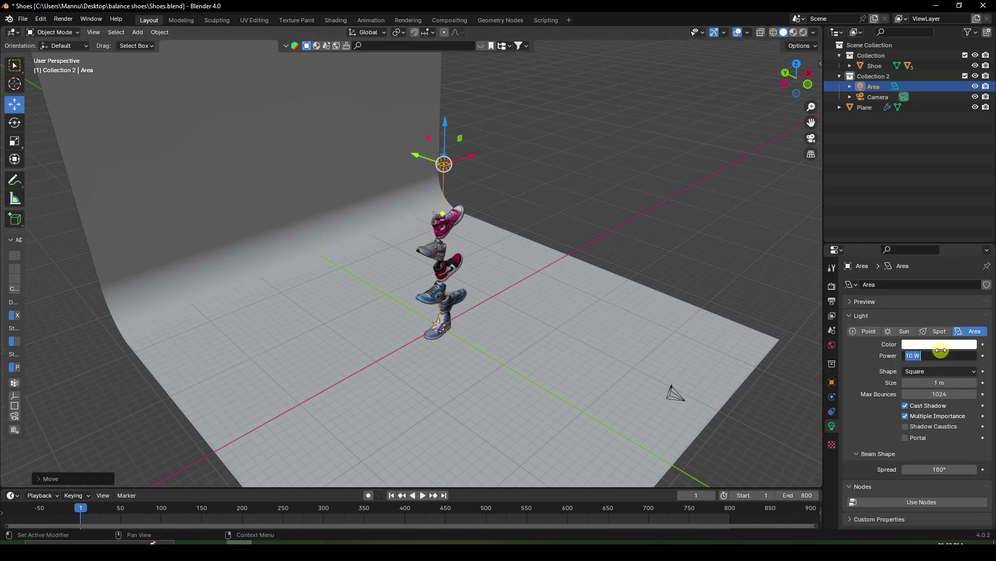
pyautogui.press('Return')
pyautogui.click(937, 382)
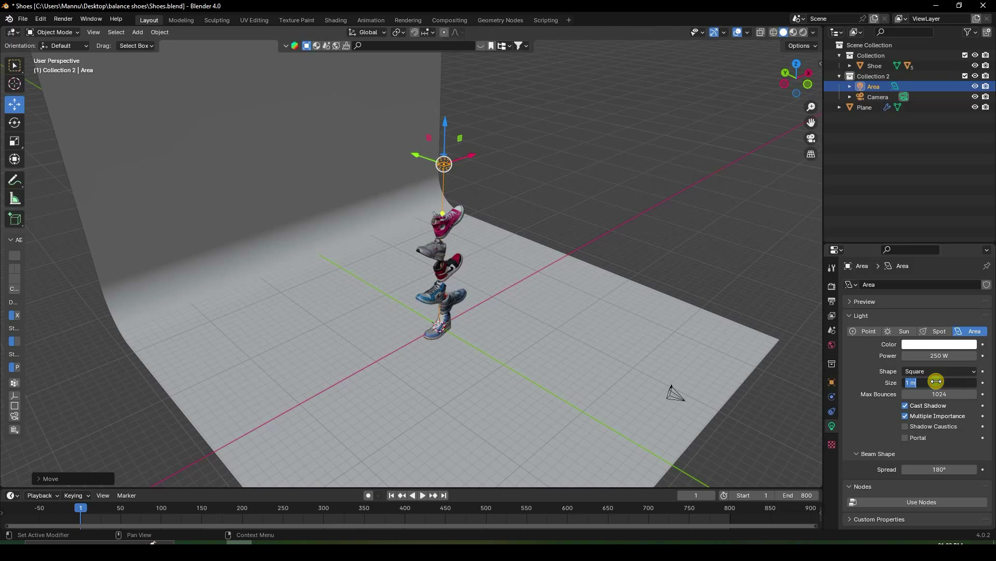
pyautogui.write('10')
pyautogui.press('Return')
# Duplicate the area light and move the copy in front of the shoes, to about Y -21.2 m and Z 8.3 m
pyautogui.moveTo(601, 294); pyautogui.dragTo(431, 216, button='middle')
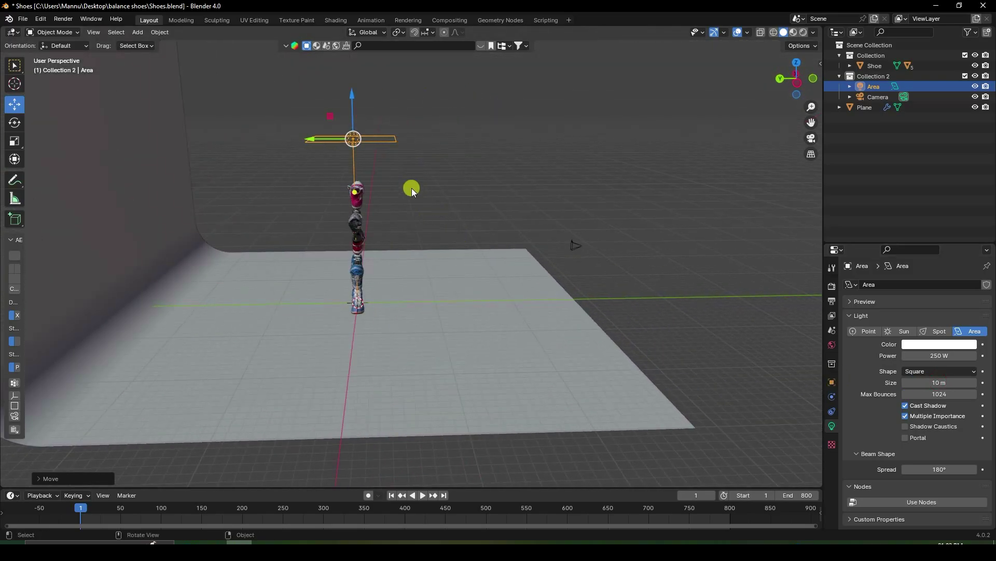
pyautogui.hotkey('shift', 's')
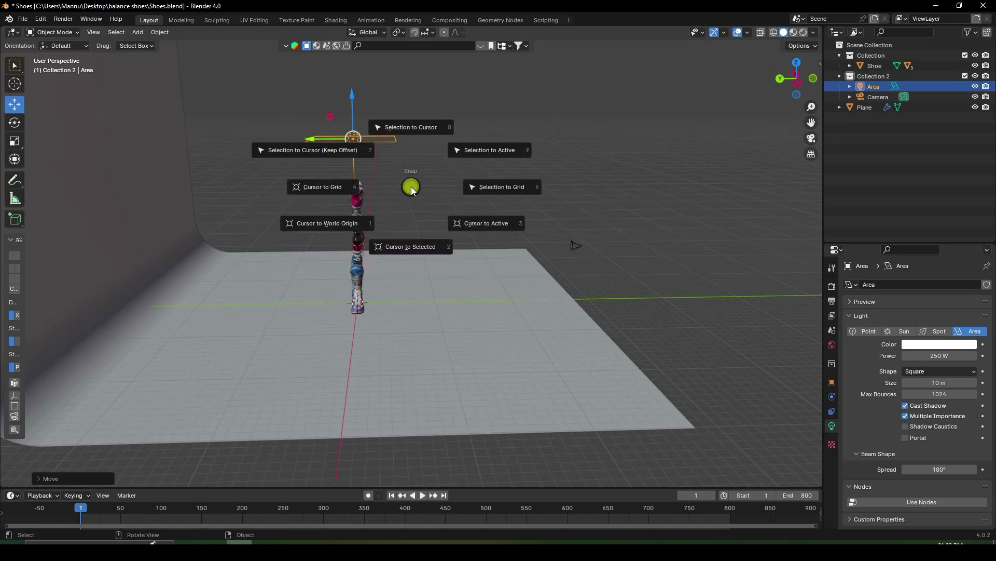
pyautogui.press('Escape')
pyautogui.hotkey('shift', 'd')
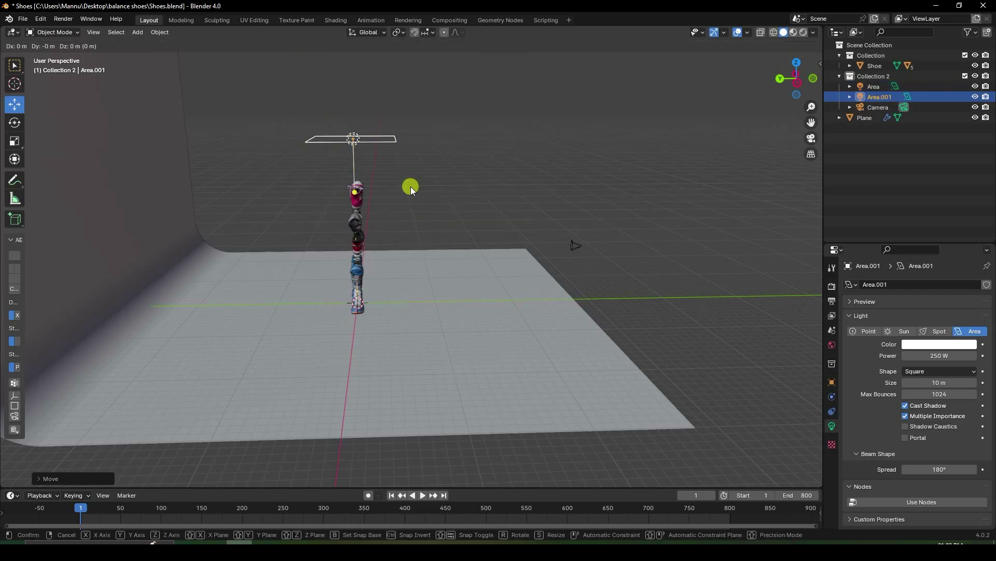
pyautogui.press('Escape')
pyautogui.moveTo(349, 154); pyautogui.dragTo(318, 151, button='middle')
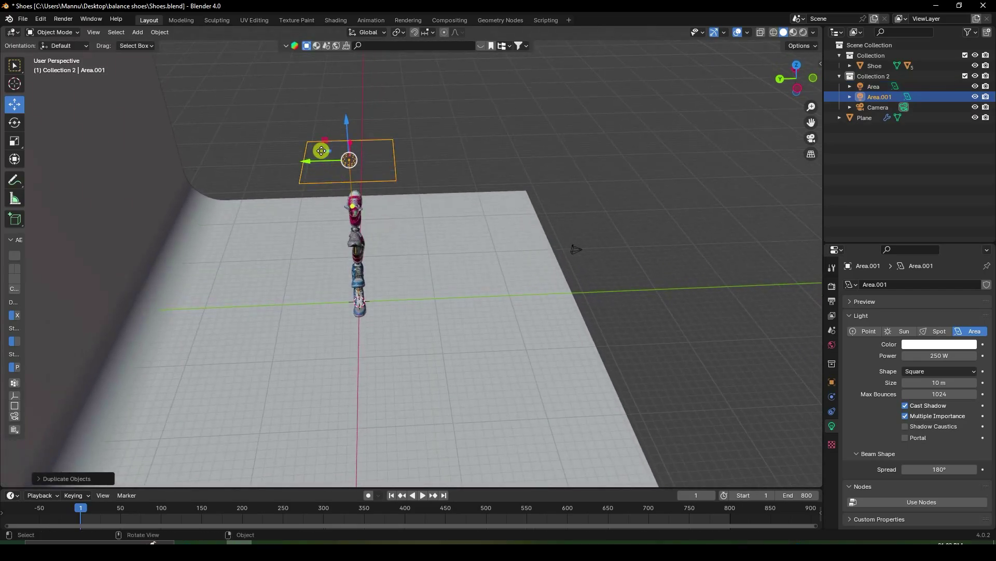
pyautogui.press('g')
pyautogui.press('y')
pyautogui.click(534, 150)
pyautogui.press('g')
pyautogui.press('z')
pyautogui.click(526, 204)
# Rotate the duplicated area light to face the shoes, with its X rotation set to exactly 90°
pyautogui.moveTo(530, 206); pyautogui.dragTo(513, 179, button='middle')
pyautogui.click(15, 125)
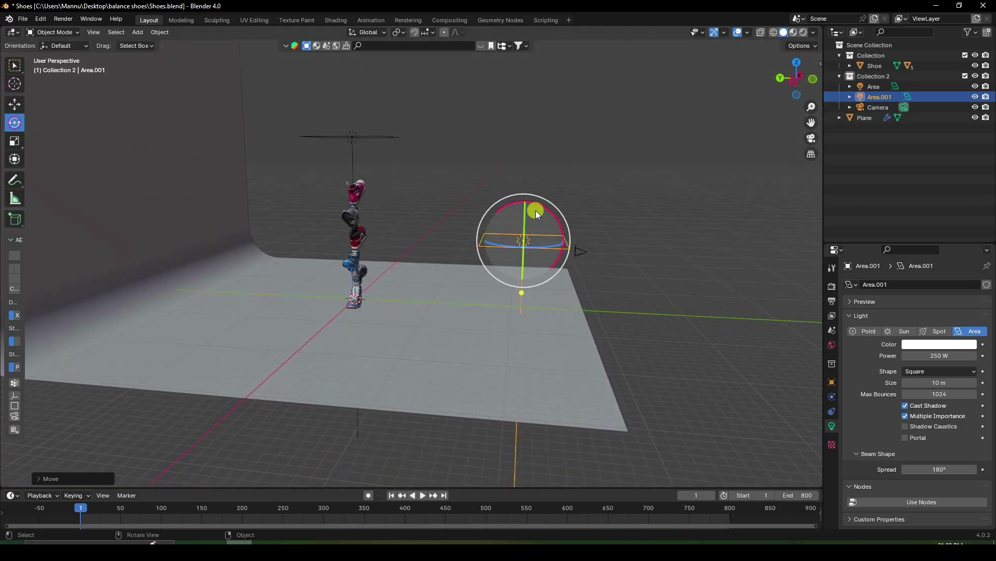
pyautogui.moveTo(538, 207); pyautogui.dragTo(577, 273)
pyautogui.click(23, 98)
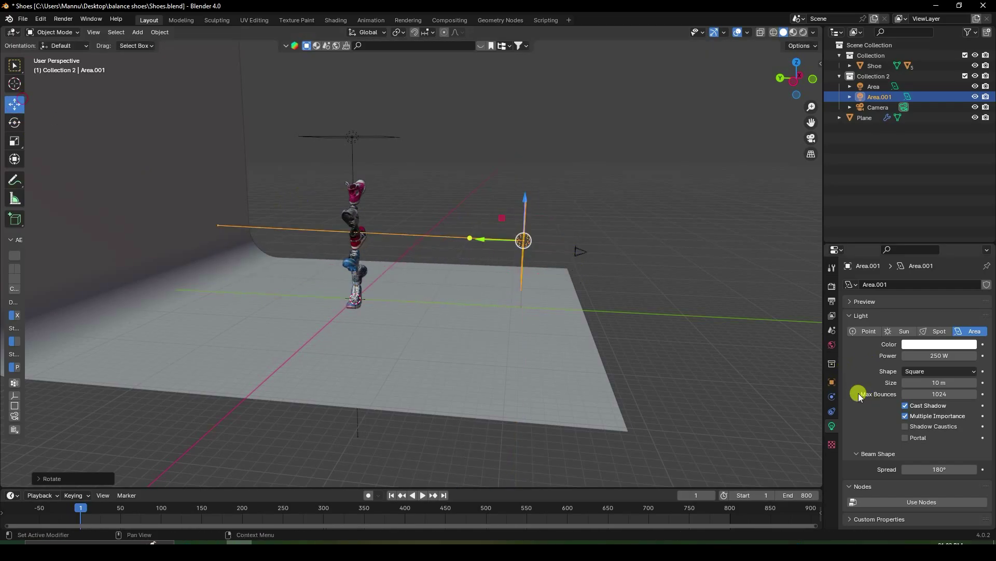
pyautogui.click(832, 381)
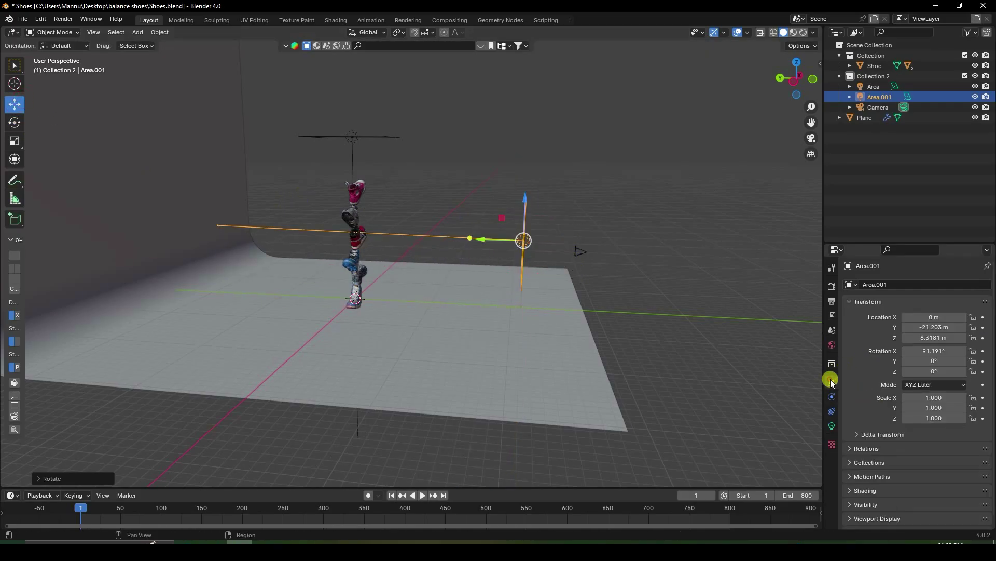
pyautogui.click(881, 98)
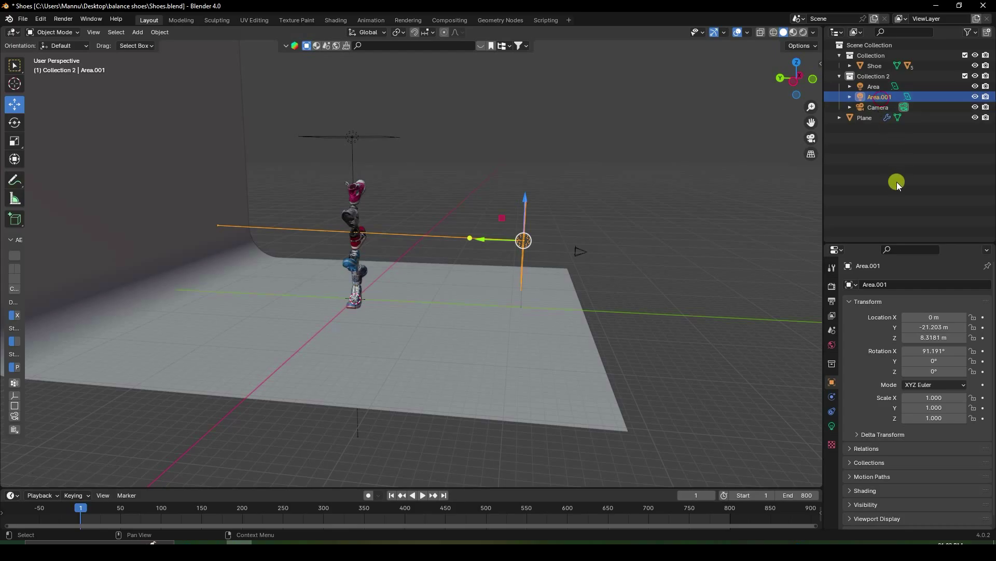
pyautogui.click(932, 351)
pyautogui.write('90')
pyautogui.press('Return')
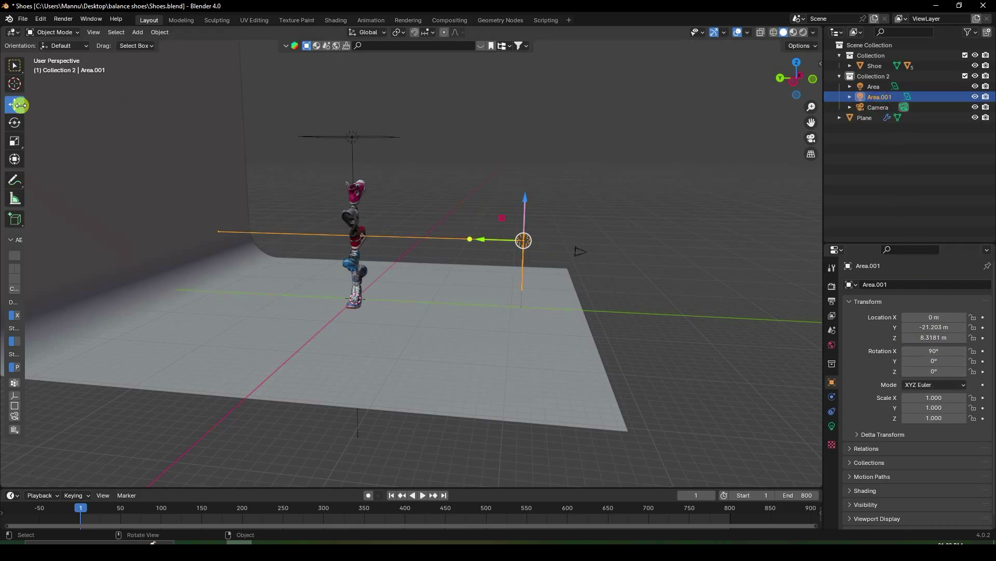
# Switch to the camera view and render a still image of the current frame with Cycles
pyautogui.press('KP_0')
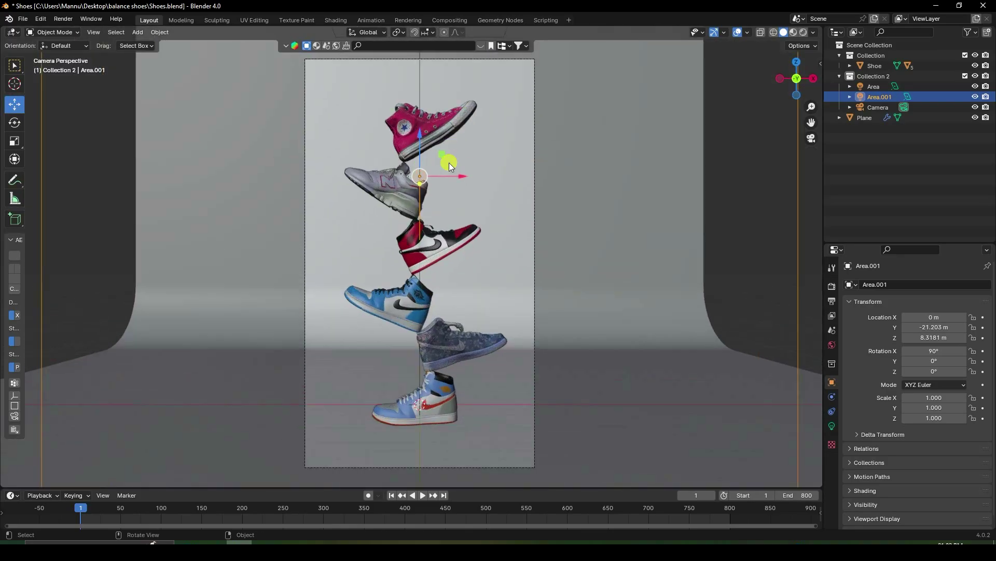
pyautogui.click(832, 286)
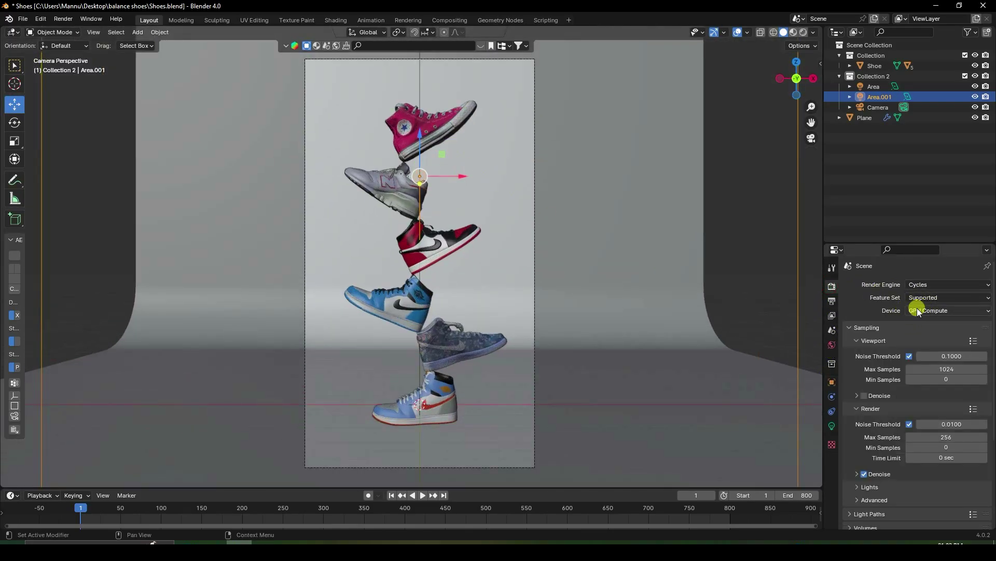
pyautogui.click(70, 16)
pyautogui.click(76, 28)
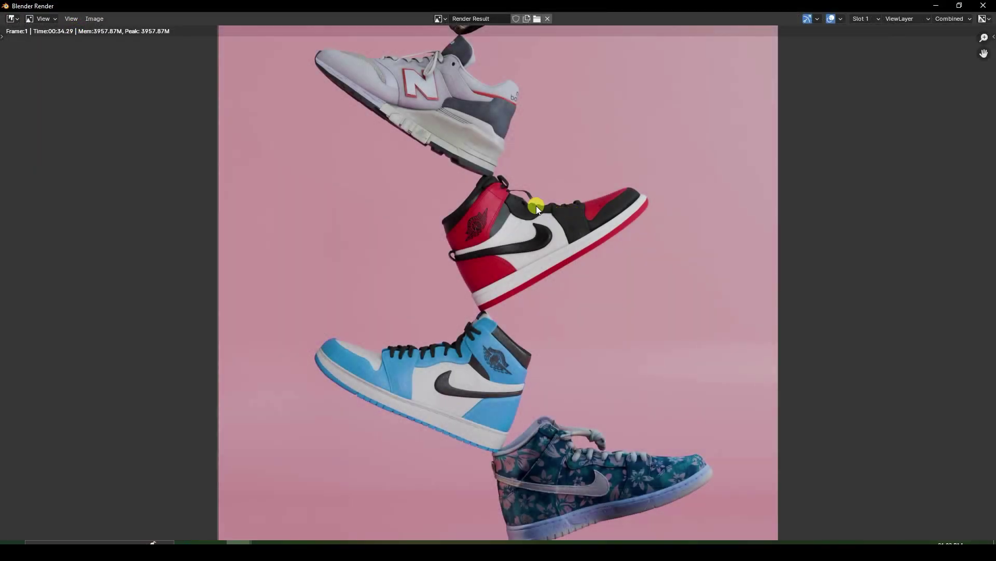
# Examine the rendered image up close, checking each shoe and the backdrop, and close the render window
pyautogui.scroll(-4, 536, 206)
pyautogui.scroll(2, 536, 206)
pyautogui.scroll(-1, 502, 194)
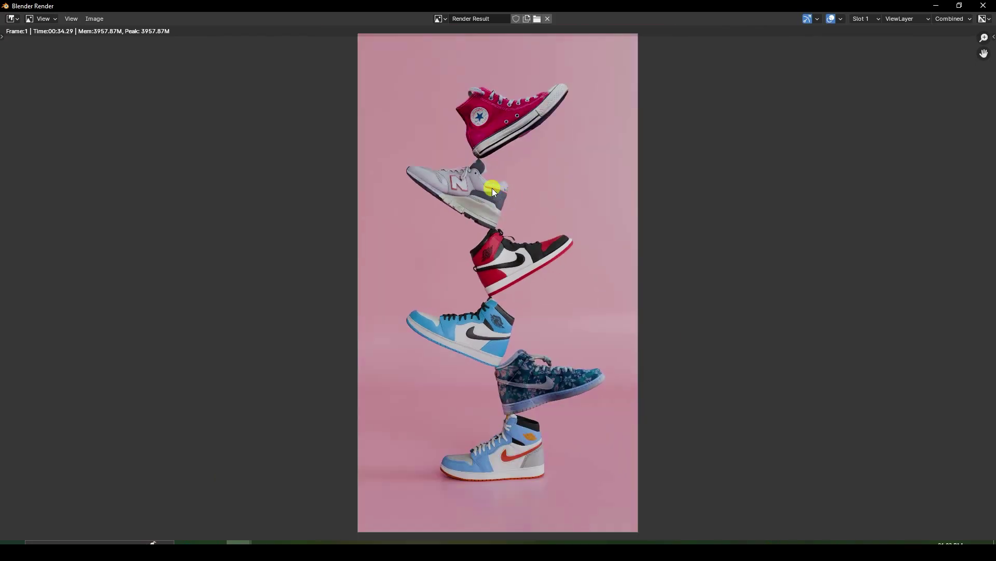
pyautogui.scroll(2, 492, 130)
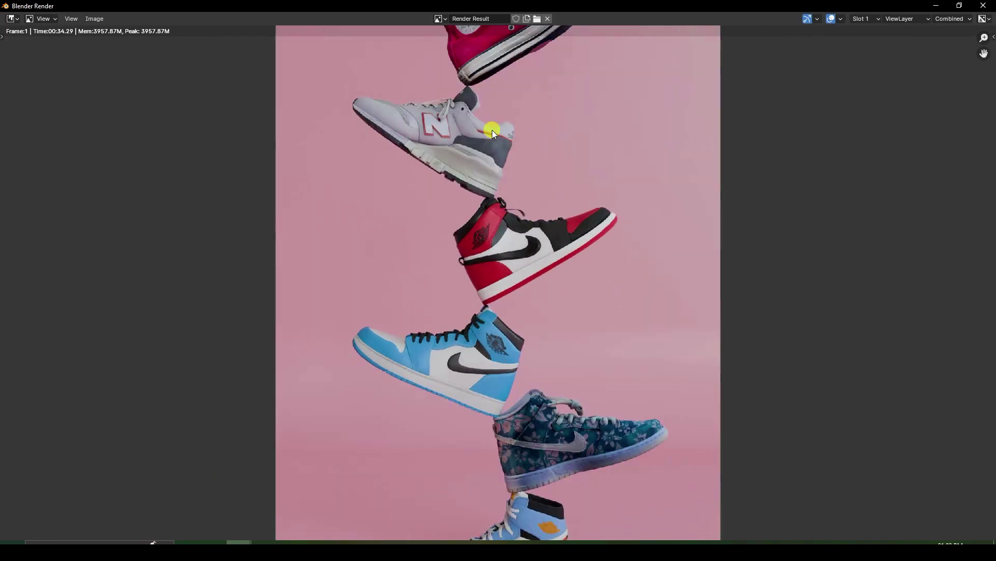
pyautogui.scroll(1, 492, 130)
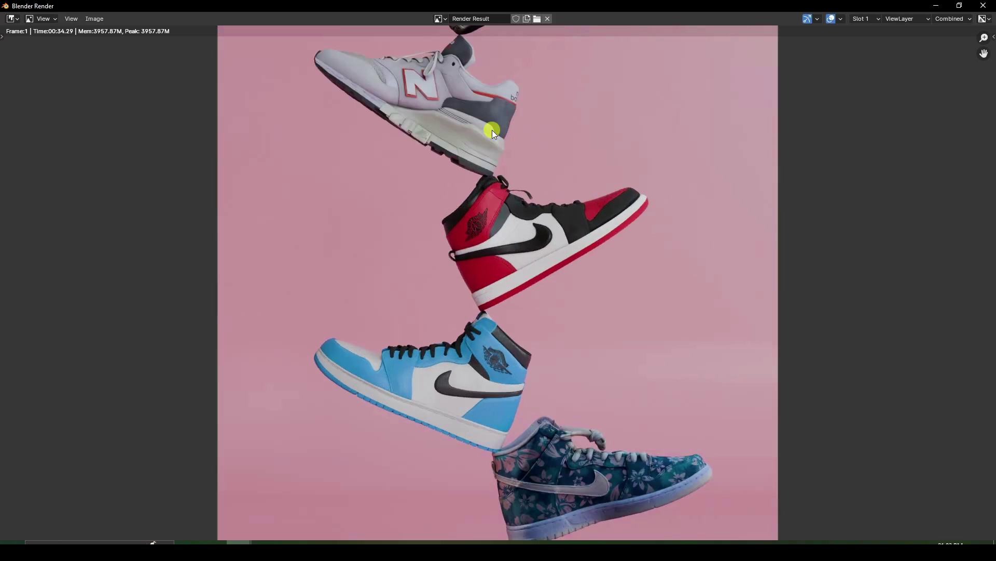
pyautogui.moveTo(492, 129); pyautogui.dragTo(464, 315, button='middle')
pyautogui.moveTo(473, 281); pyautogui.dragTo(490, 108, button='middle')
pyautogui.moveTo(475, 358); pyautogui.dragTo(473, 212, button='middle')
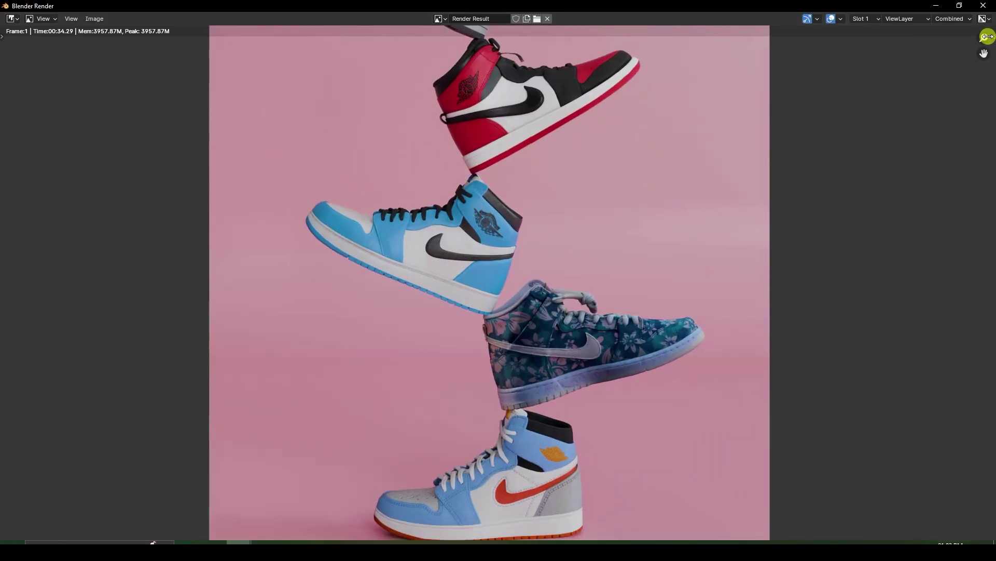
pyautogui.click(984, 5)
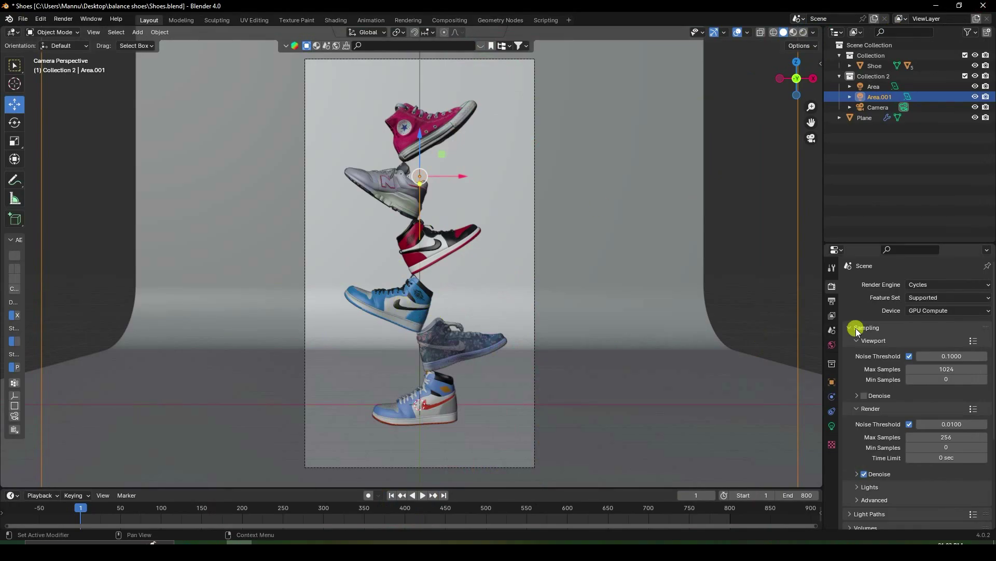
# Set the scene's output frame rate to 30 fps
pyautogui.click(832, 301)
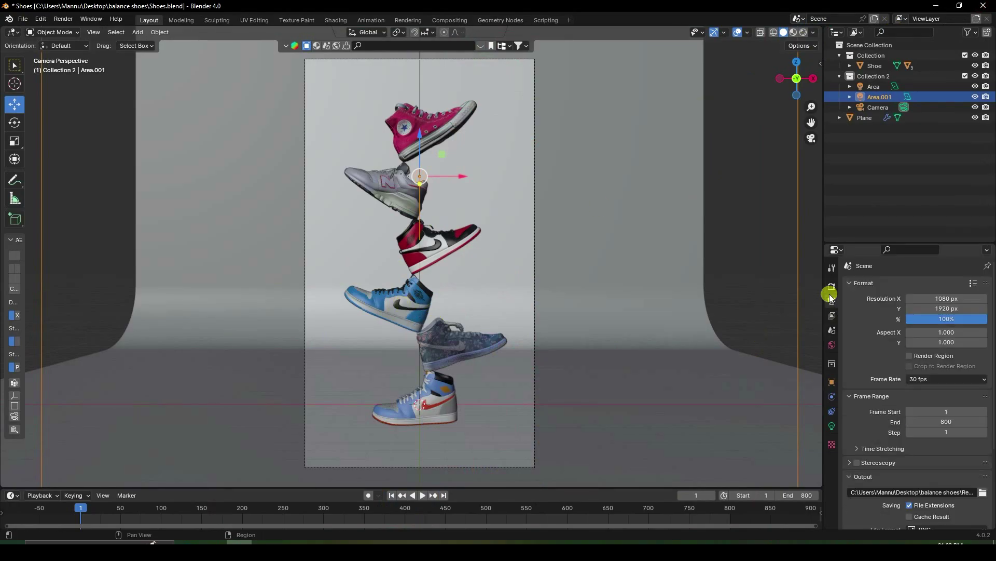
pyautogui.click(918, 379)
pyautogui.click(927, 432)
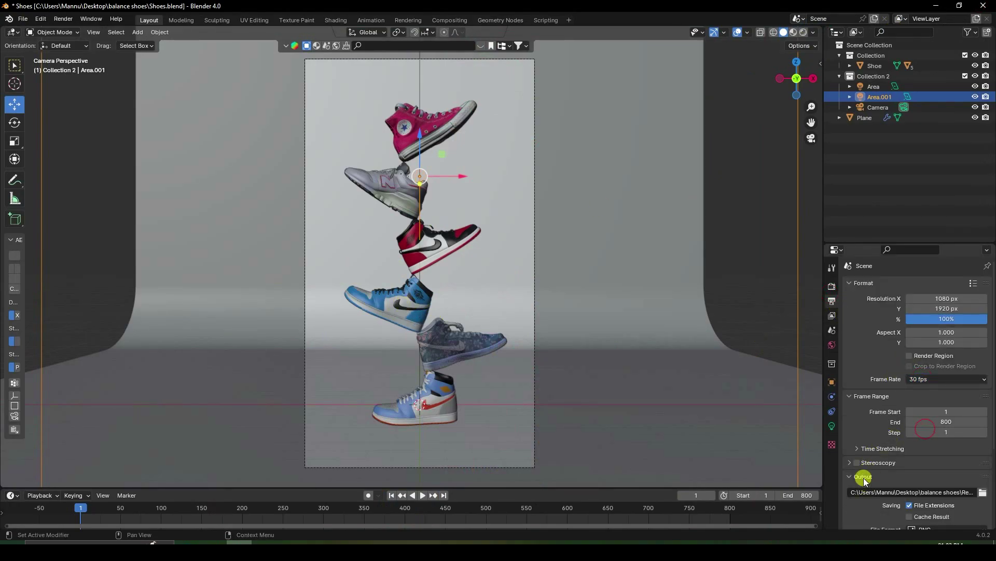
# Create a folder named New Folder on the Desktop and set it as the render output location with file name 1
pyautogui.scroll(-5, 874, 400)
pyautogui.click(981, 389)
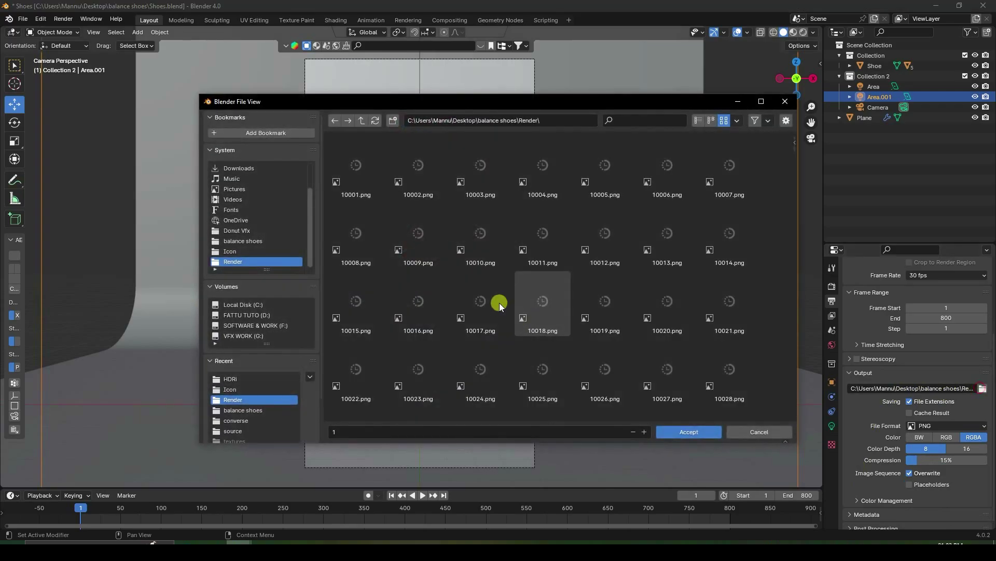
pyautogui.click(234, 178)
pyautogui.rightClick(340, 241)
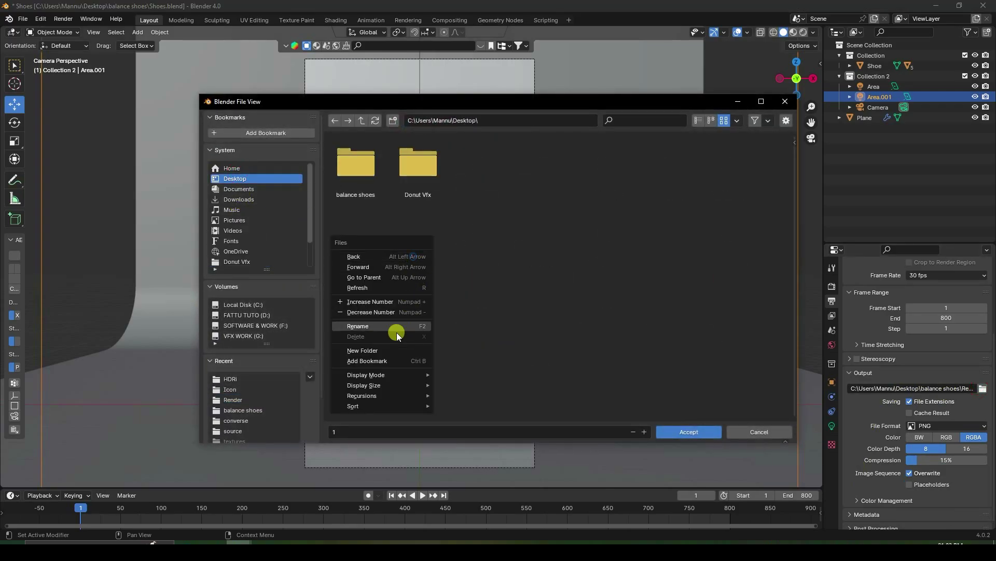
pyautogui.click(370, 350)
pyautogui.press('Return')
pyautogui.click(416, 431)
pyautogui.click(674, 433)
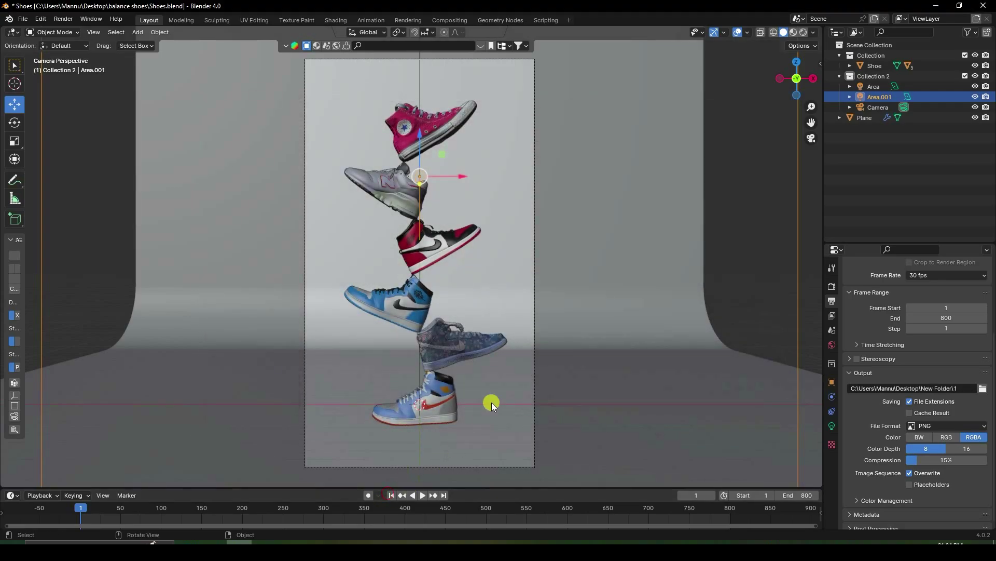
# Play back the balancing shoes in the camera view to check the motion, and start rendering the full animation
pyautogui.click(423, 494)
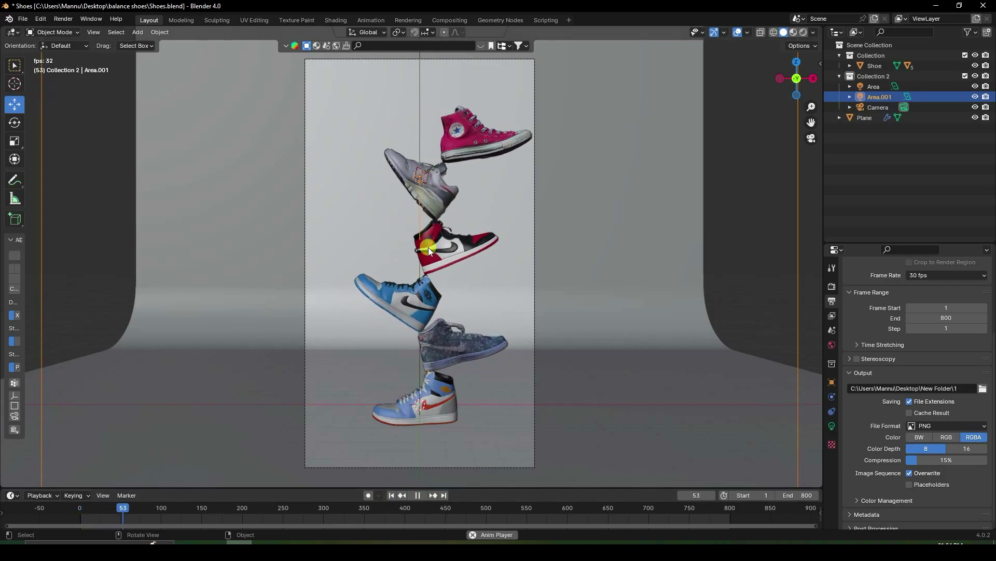
pyautogui.scroll(1, 415, 190)
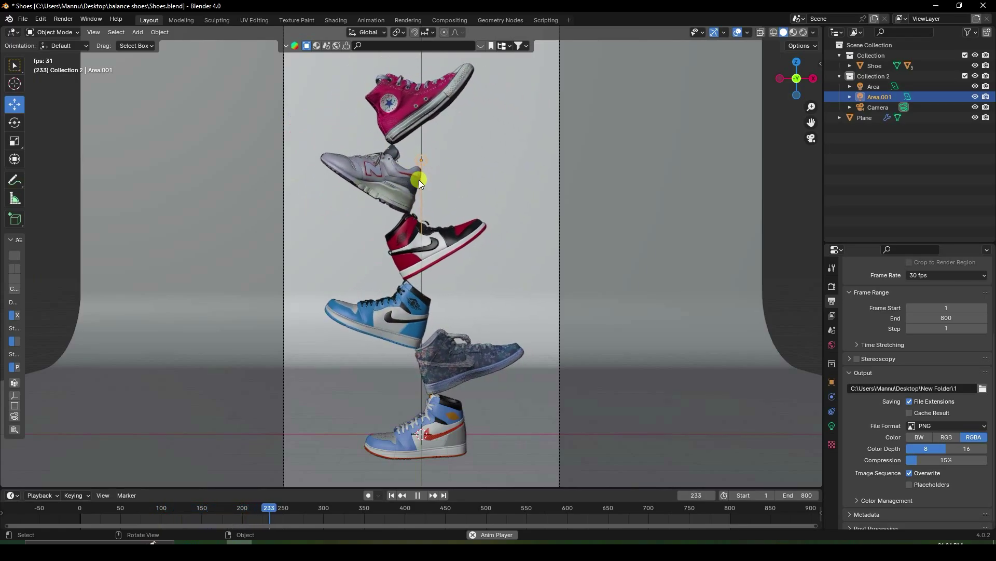
pyautogui.click(418, 495)
pyautogui.click(63, 19)
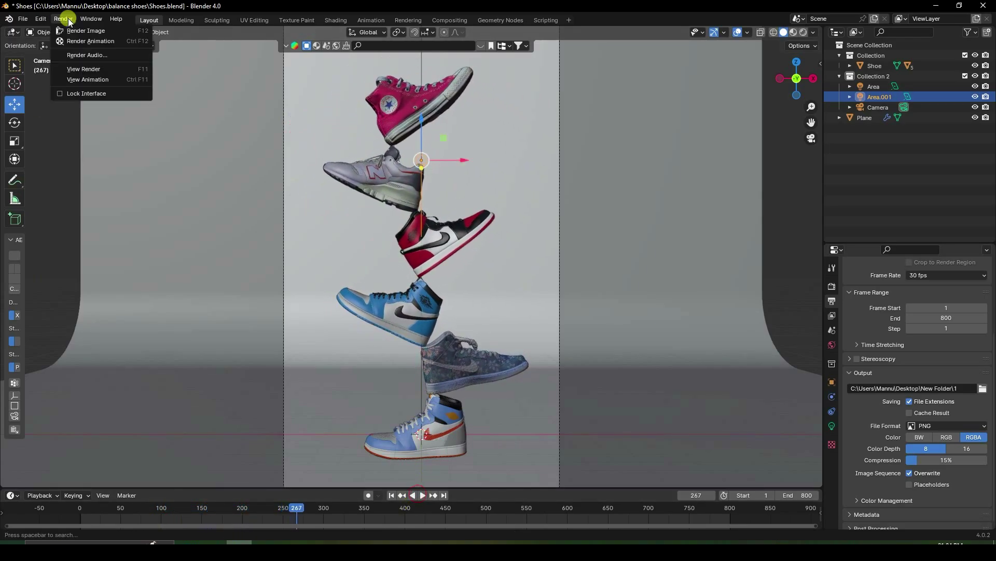
pyautogui.click(78, 41)
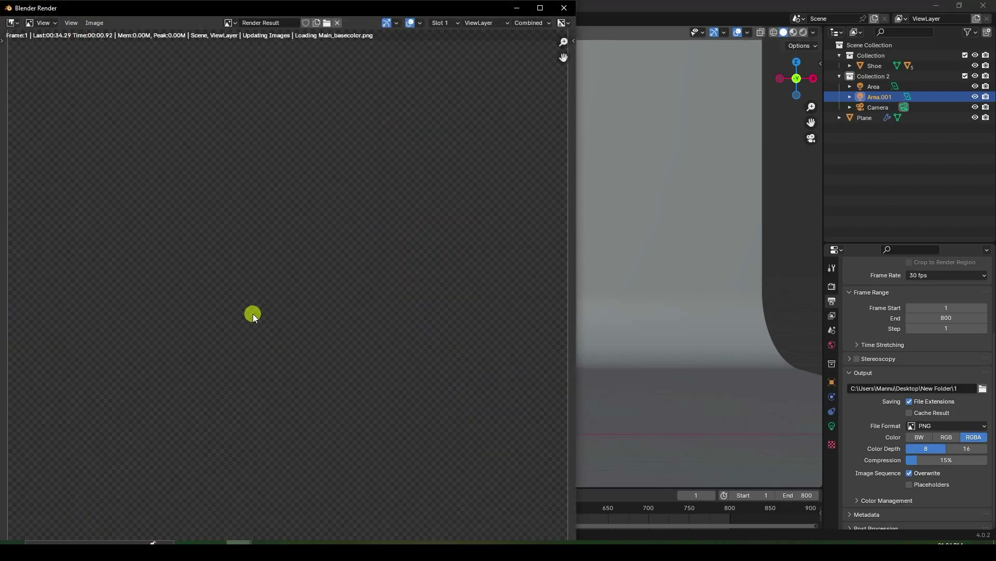